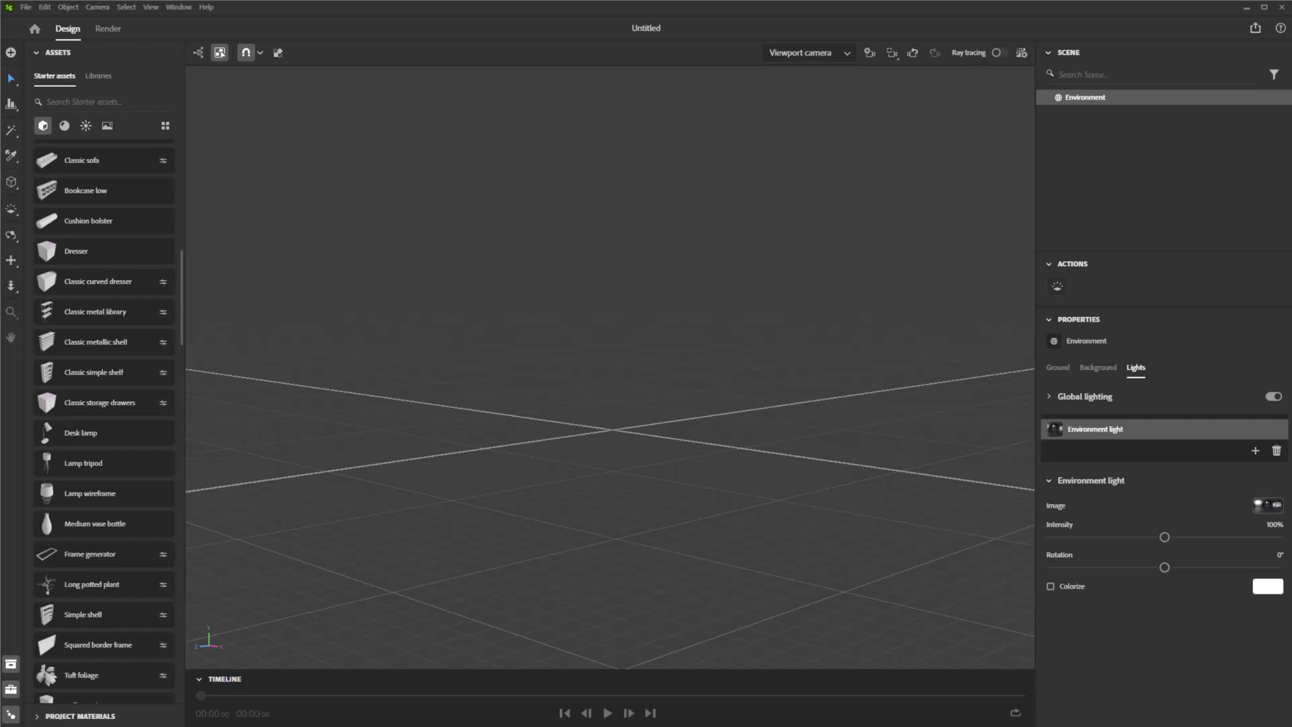
# Switch to Adobe Stock in the browser and filter the free assets to the 3D type.
pyautogui.hotkey('alt', 'Tab')
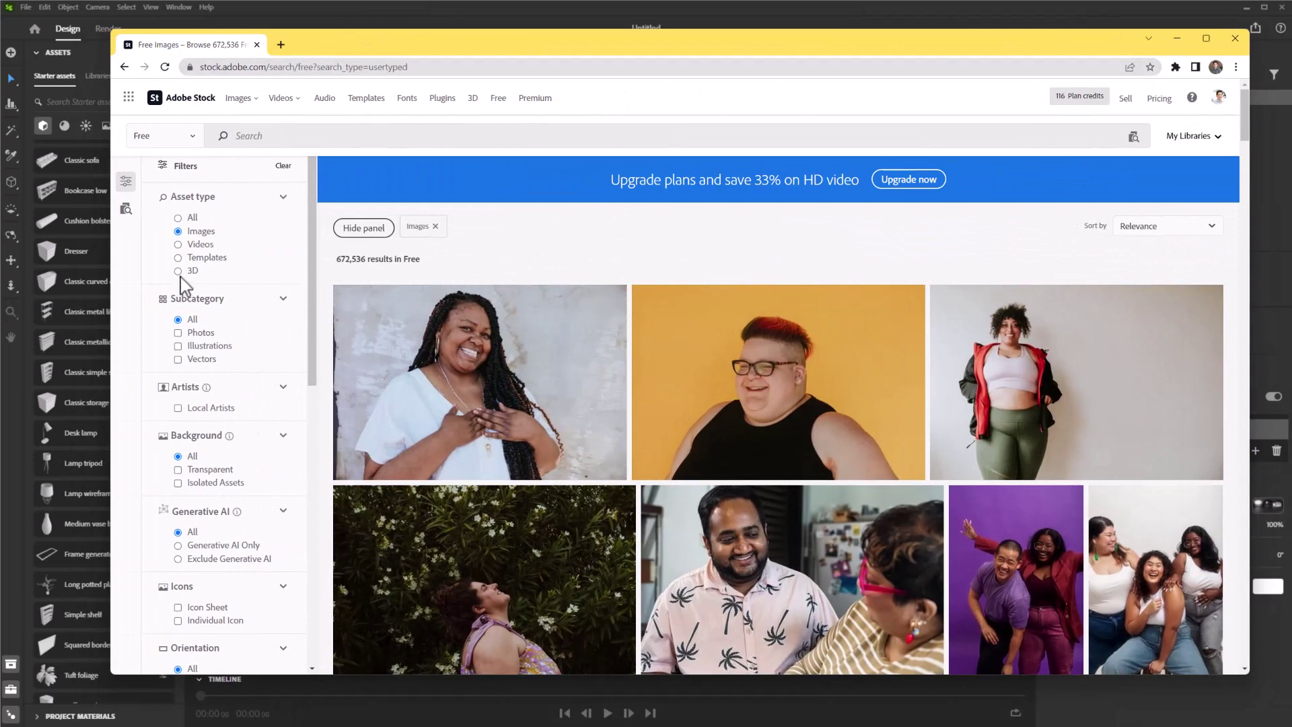
pyautogui.click(164, 138)
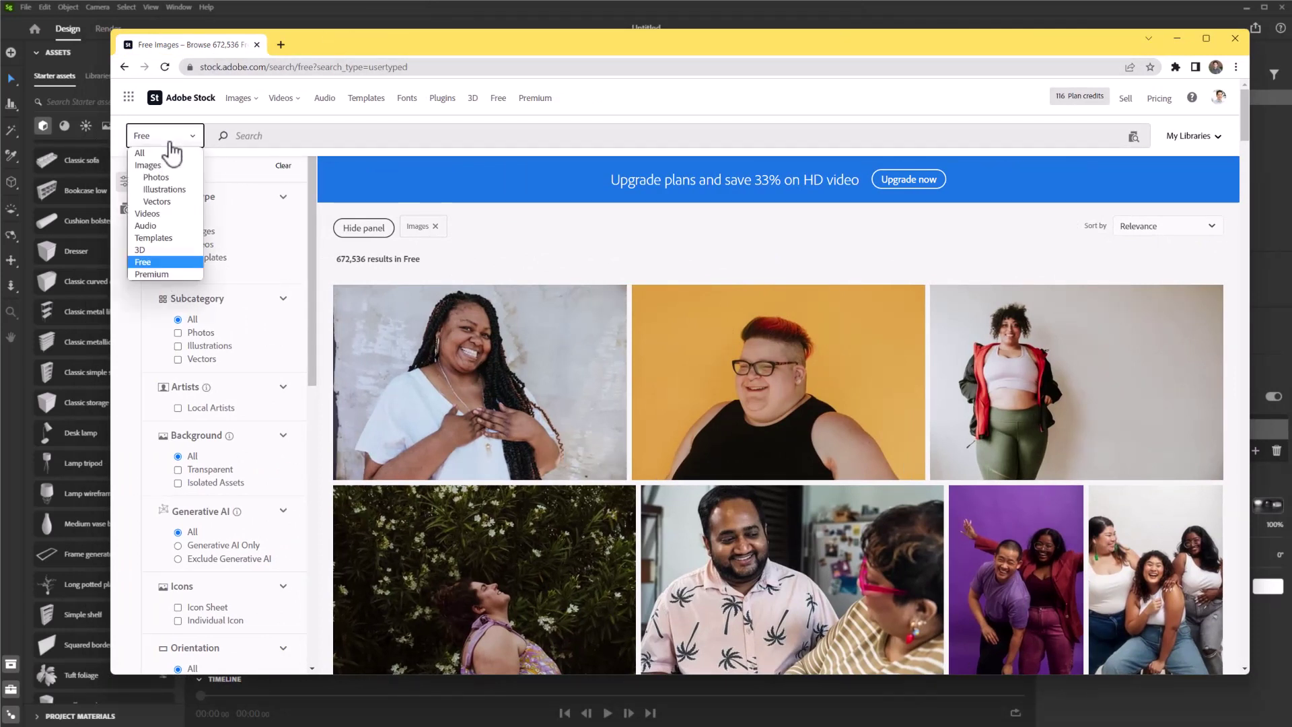
pyautogui.click(161, 264)
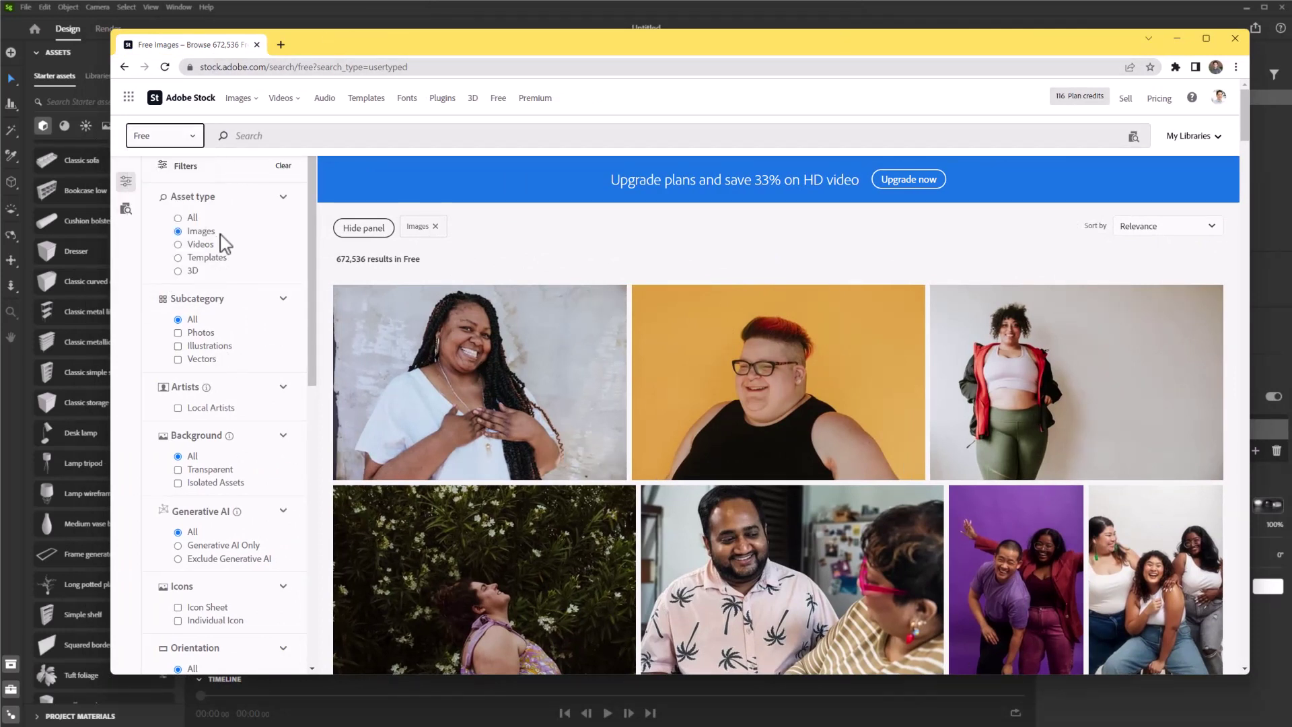
pyautogui.click(177, 271)
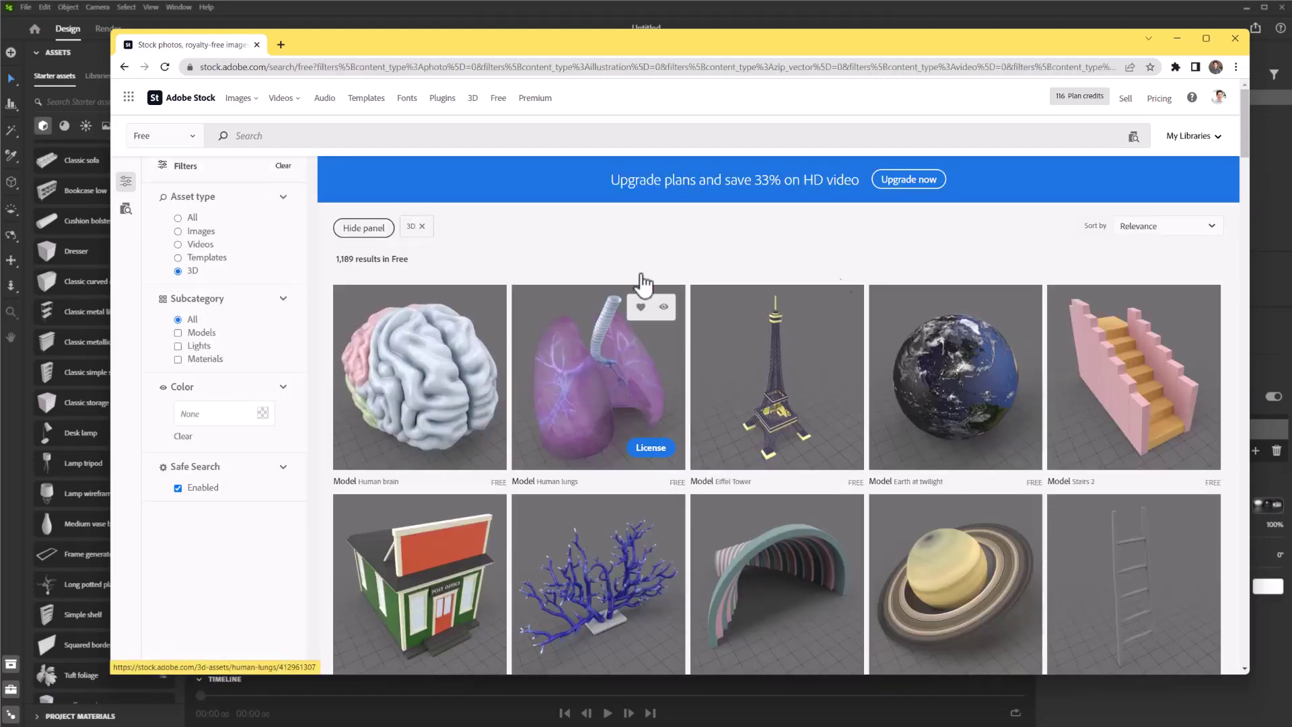
# Examine the free 3D models, materials and lights offered on Adobe Stock, and close the browser to return to Substance 3D Stager.
pyautogui.scroll(-4, 837, 411)
pyautogui.scroll(-15, 842, 409)
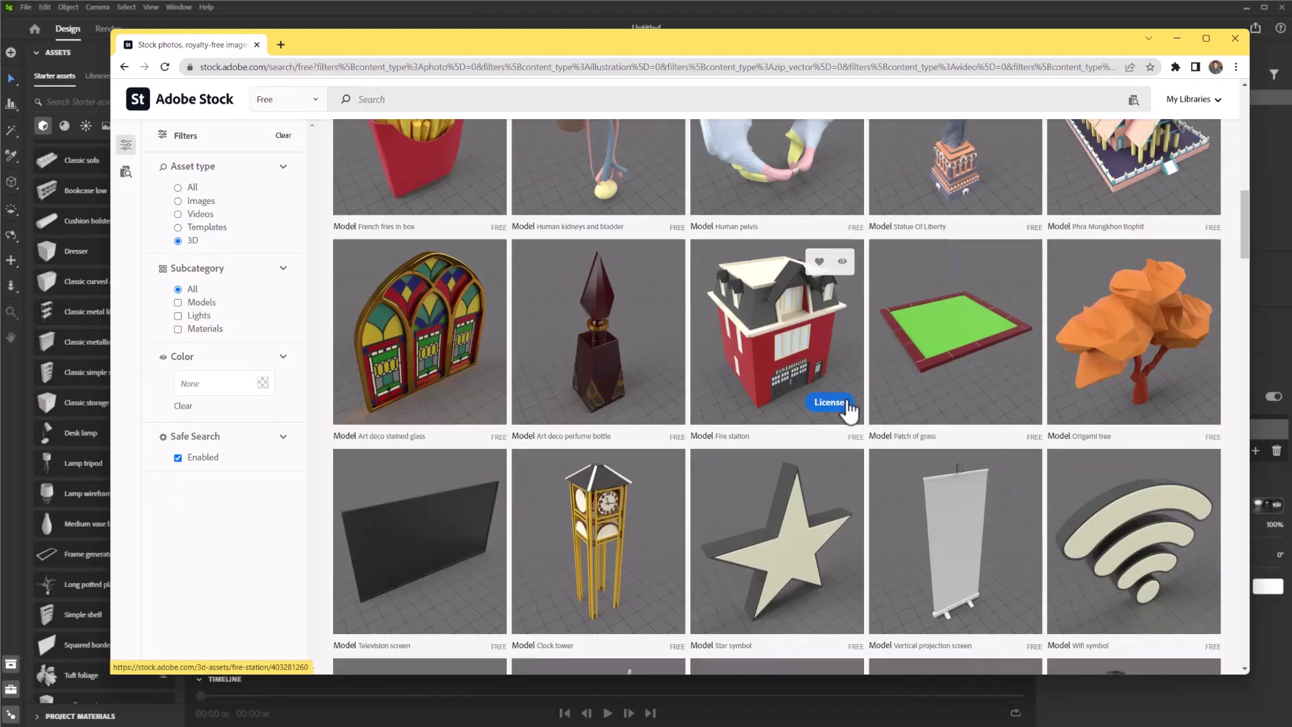
pyautogui.scroll(-7, 851, 408)
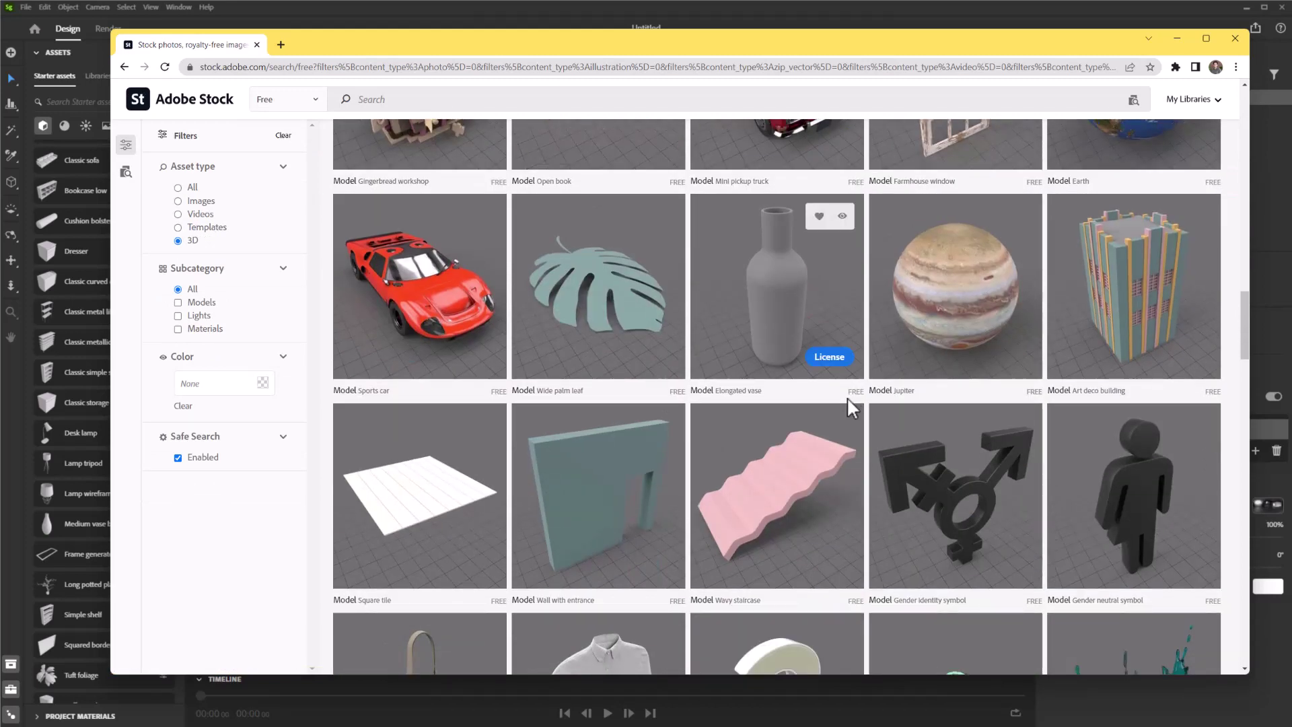
pyautogui.scroll(-5, 848, 400)
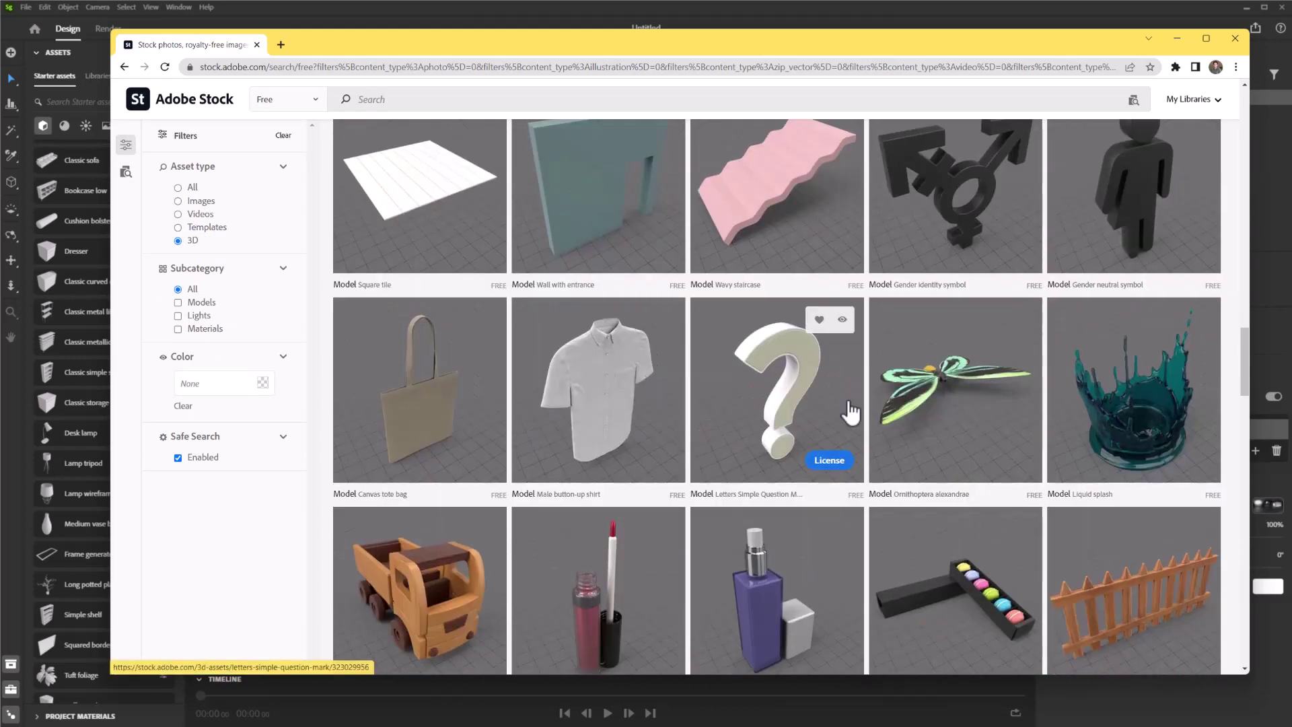
pyautogui.scroll(-5, 849, 403)
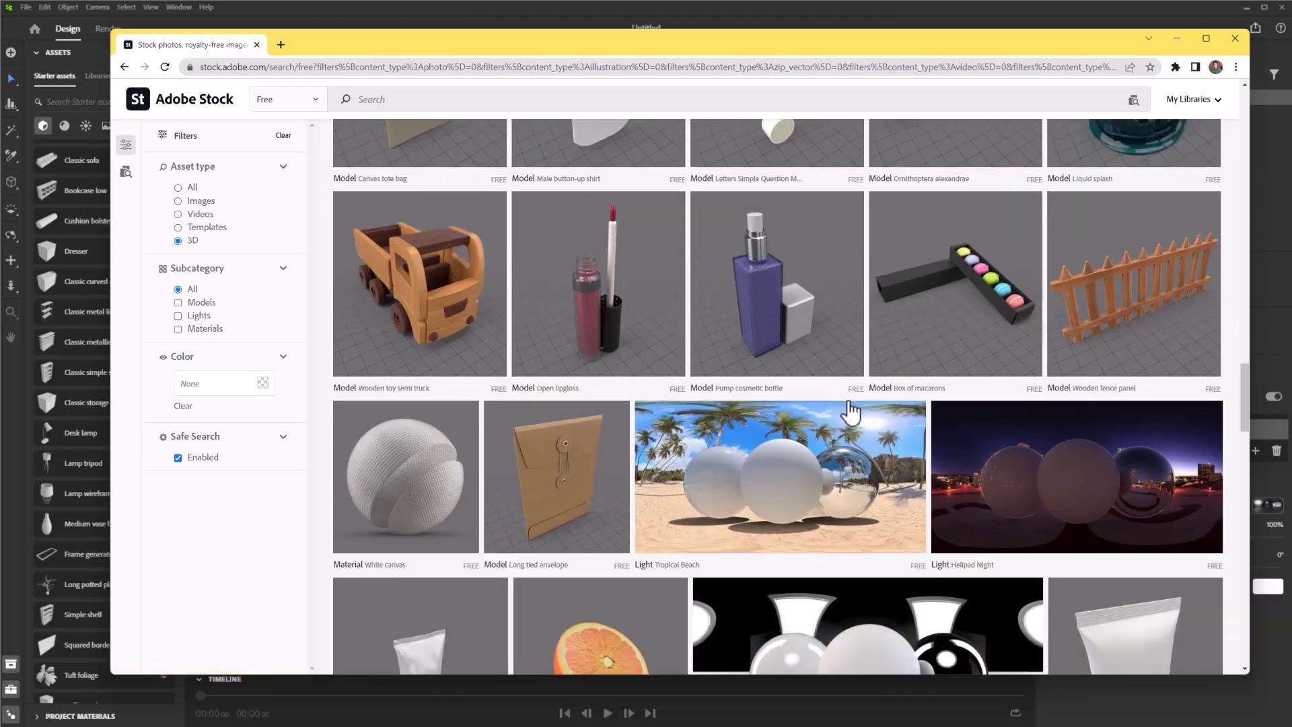
pyautogui.scroll(6, 849, 403)
pyautogui.scroll(6, 847, 399)
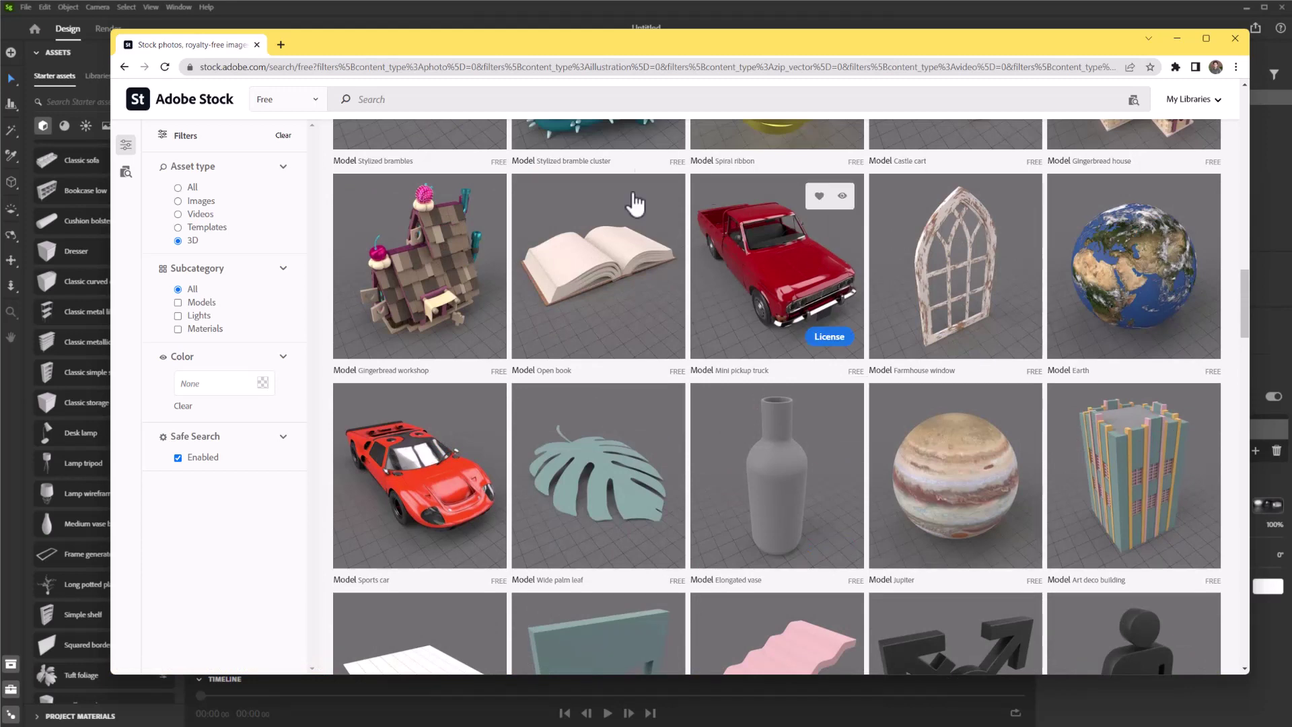
pyautogui.click(1234, 38)
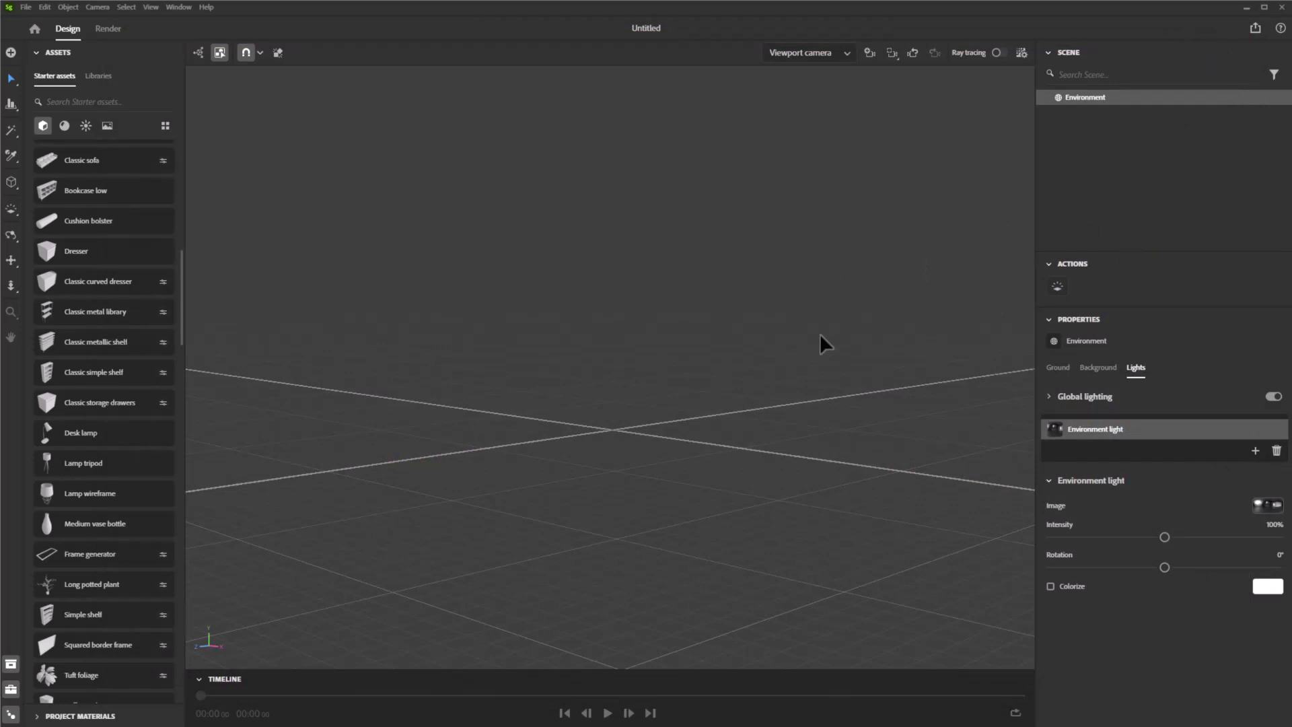
# Look through the starter materials, environment lights and images, and return to the starter models.
pyautogui.click(64, 126)
pyautogui.click(86, 126)
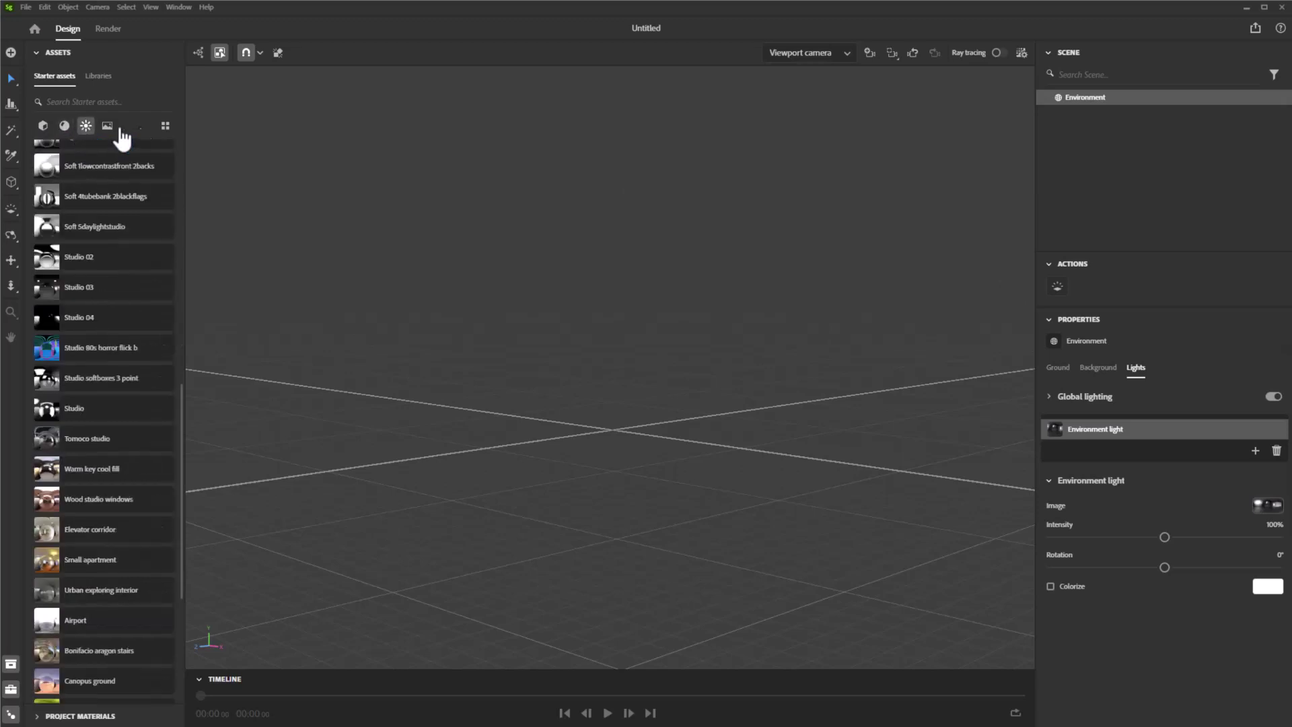
pyautogui.click(106, 128)
pyautogui.click(42, 126)
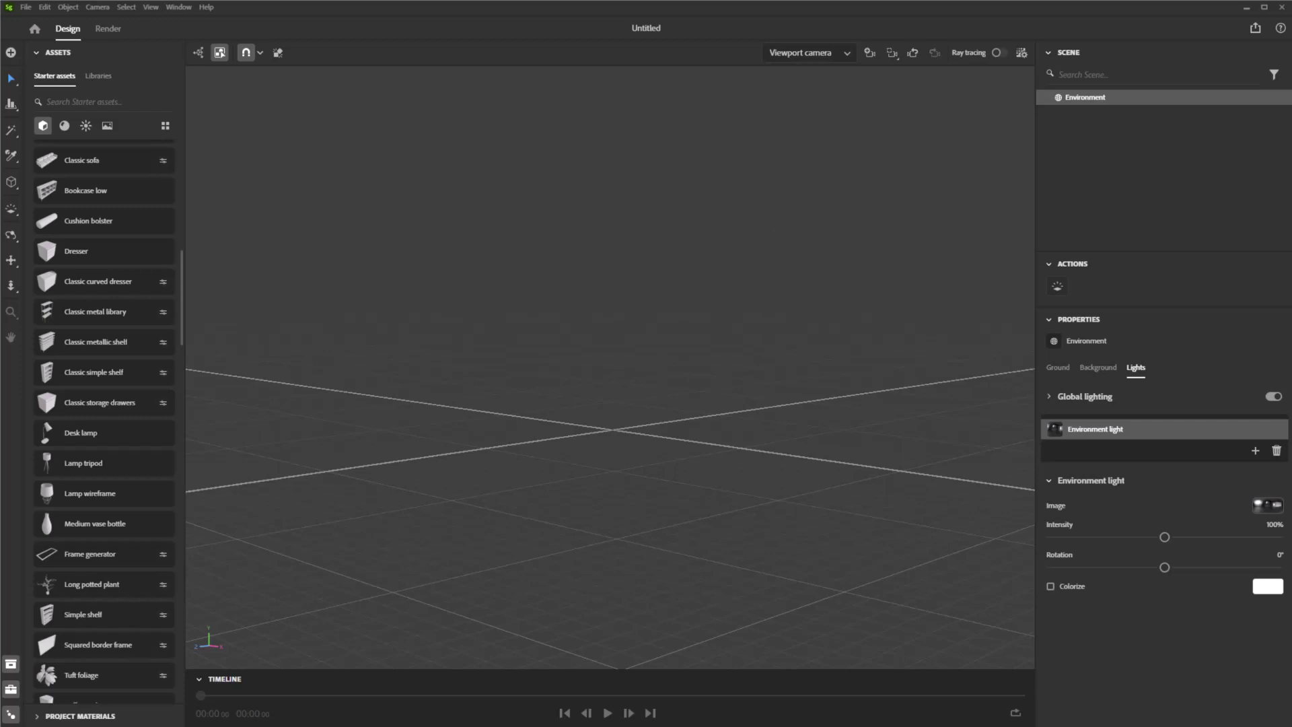
pyautogui.moveTo(740, 162); pyautogui.dragTo(619, 377)
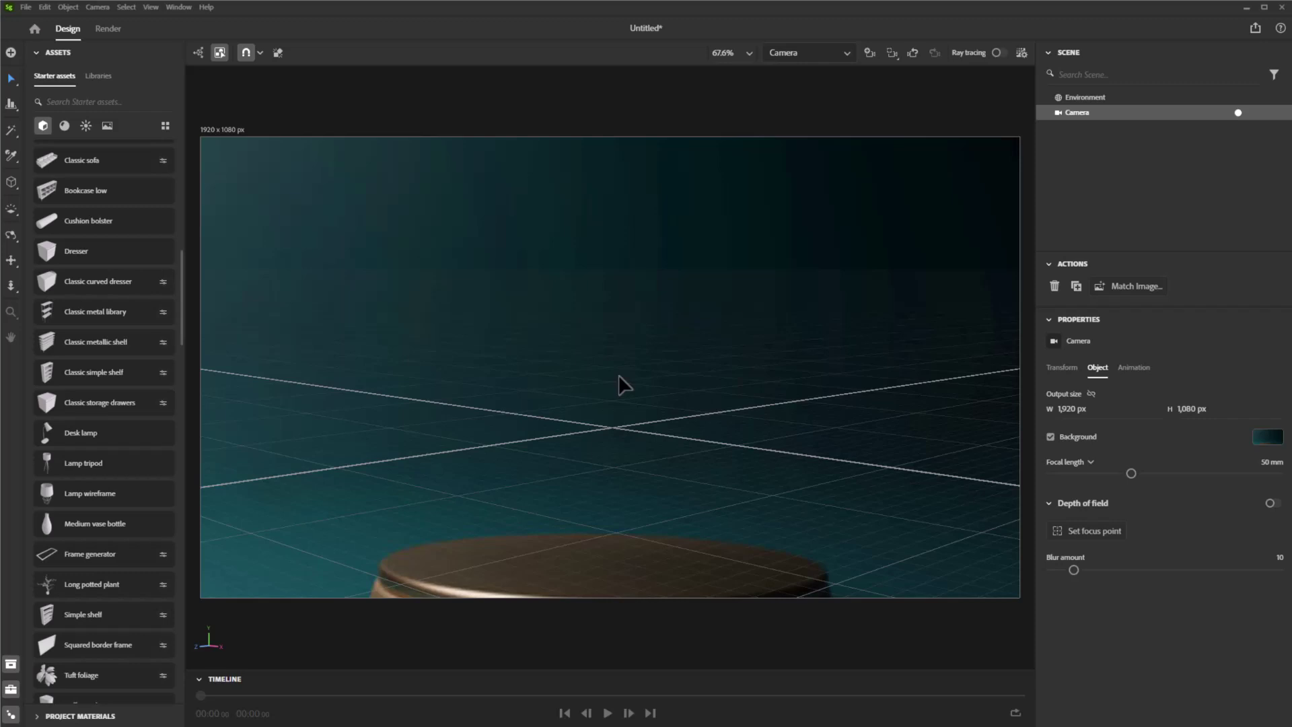
pyautogui.moveTo(635, 460); pyautogui.dragTo(814, 310, button='middle')
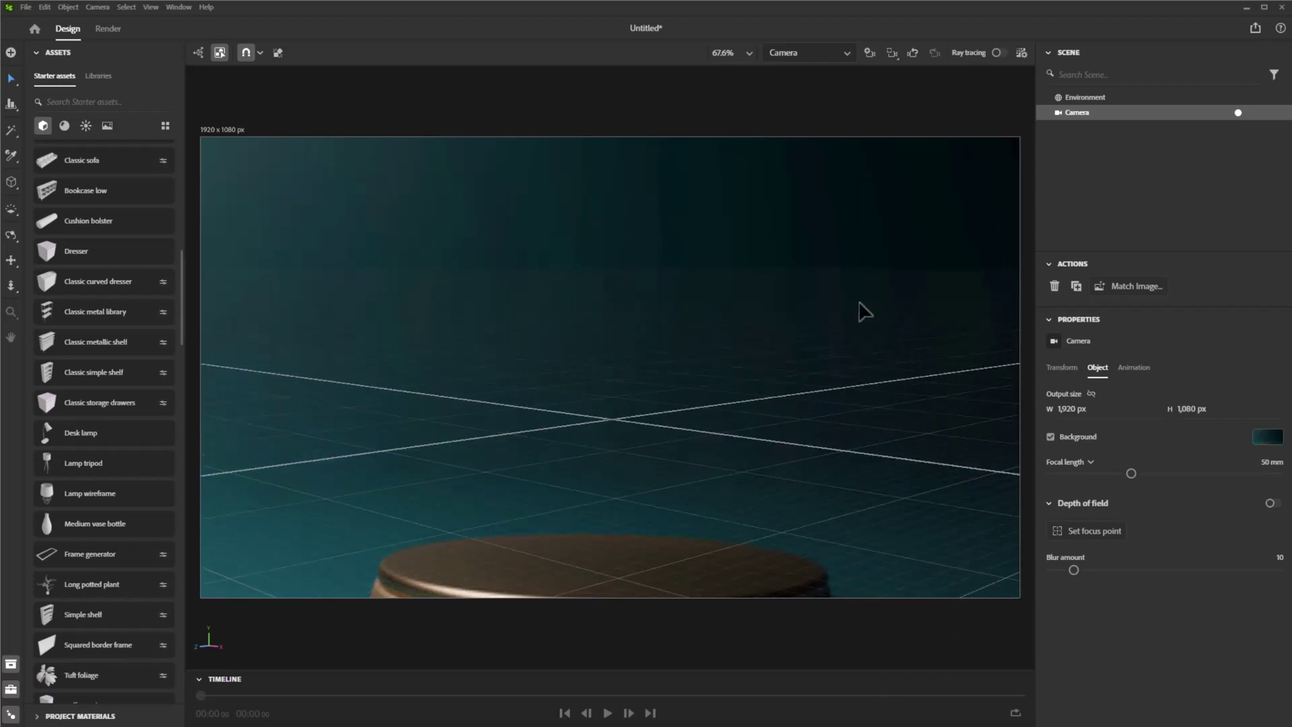
pyautogui.moveTo(1057, 409); pyautogui.dragTo(1173, 412)
pyautogui.moveTo(1129, 472); pyautogui.dragTo(1155, 469)
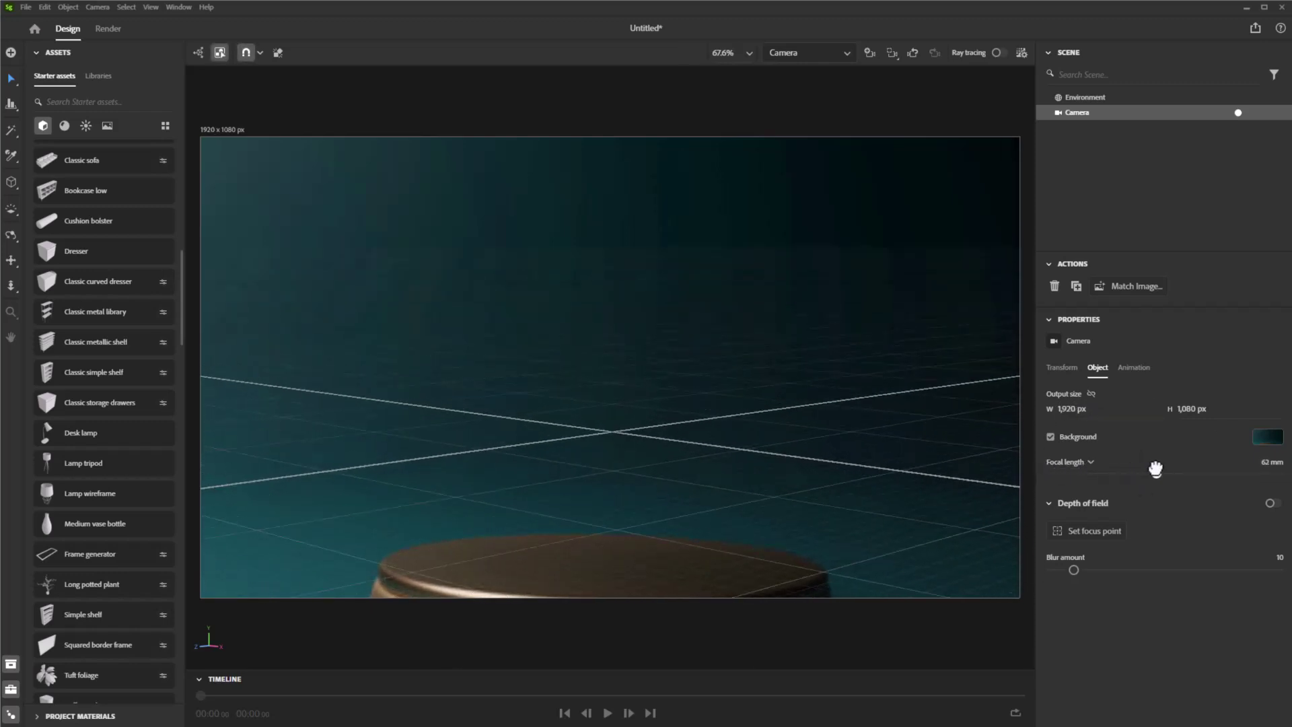
pyautogui.press('Delete')
# Bring the teal podium image into the empty scene as the camera background.
pyautogui.moveTo(780, 322); pyautogui.dragTo(647, 445)
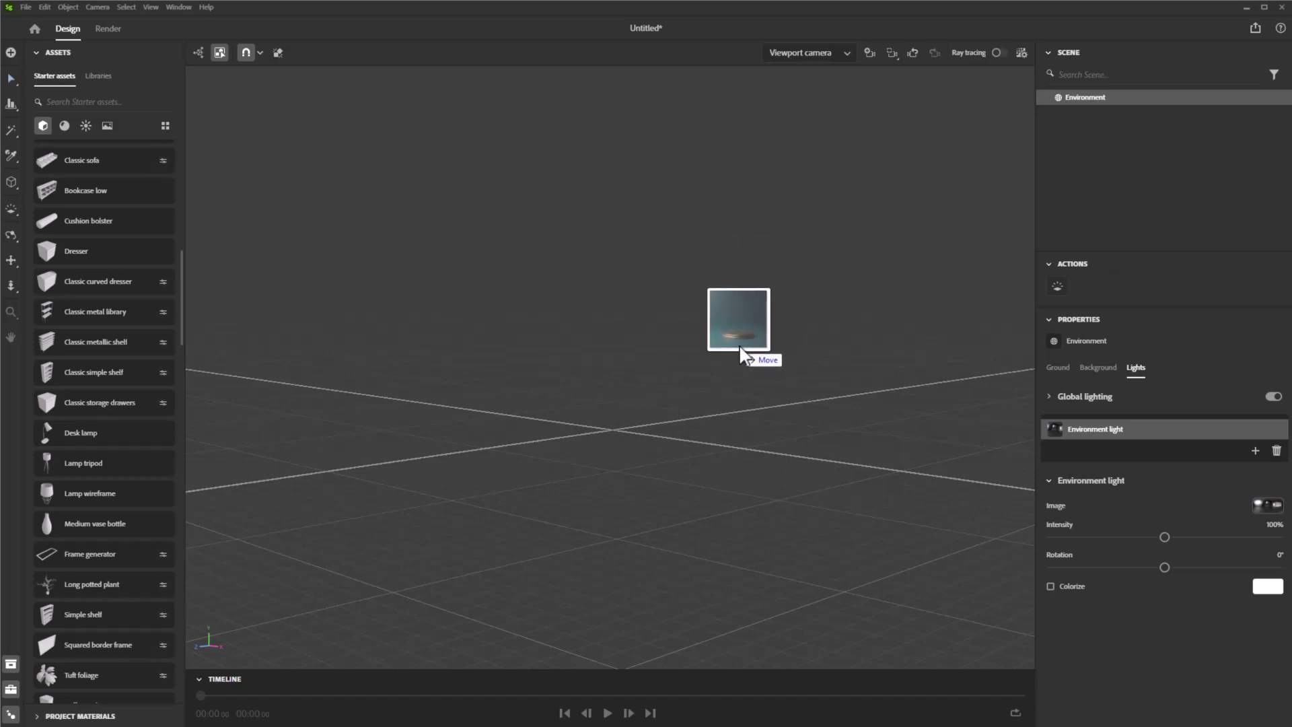
pyautogui.moveTo(739, 344); pyautogui.dragTo(731, 337)
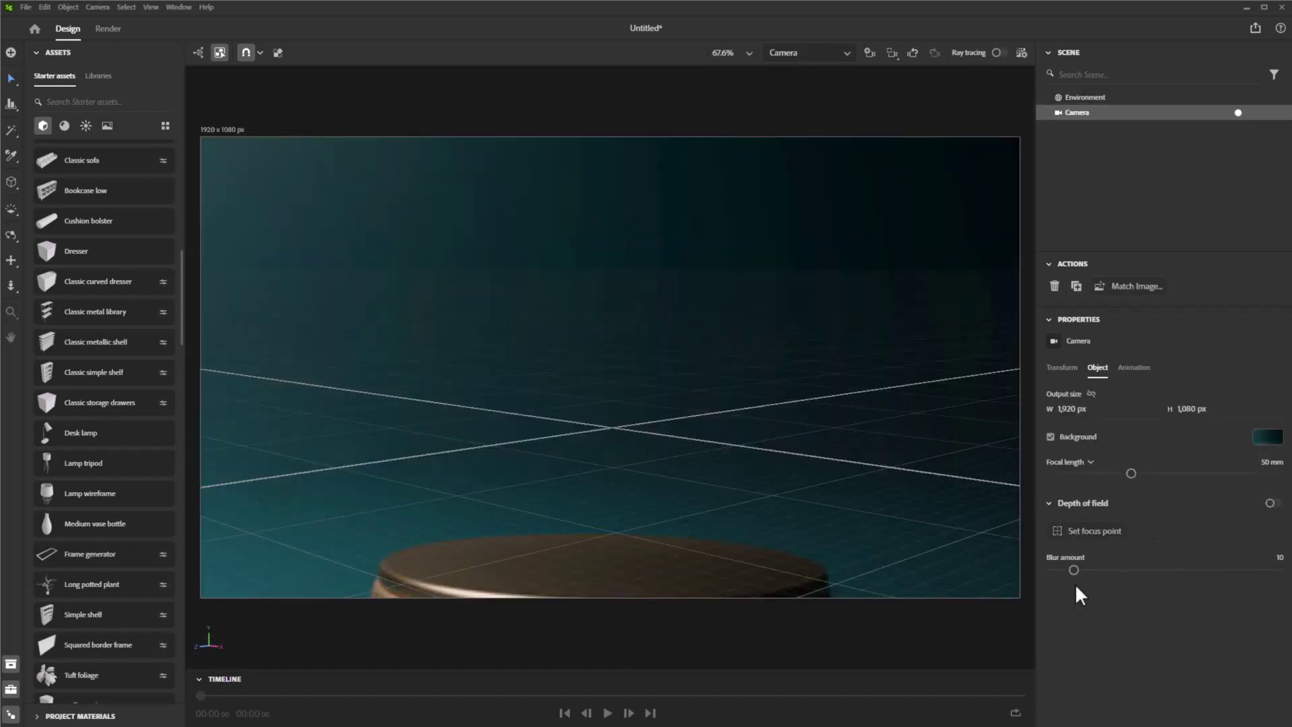
pyautogui.click(1063, 367)
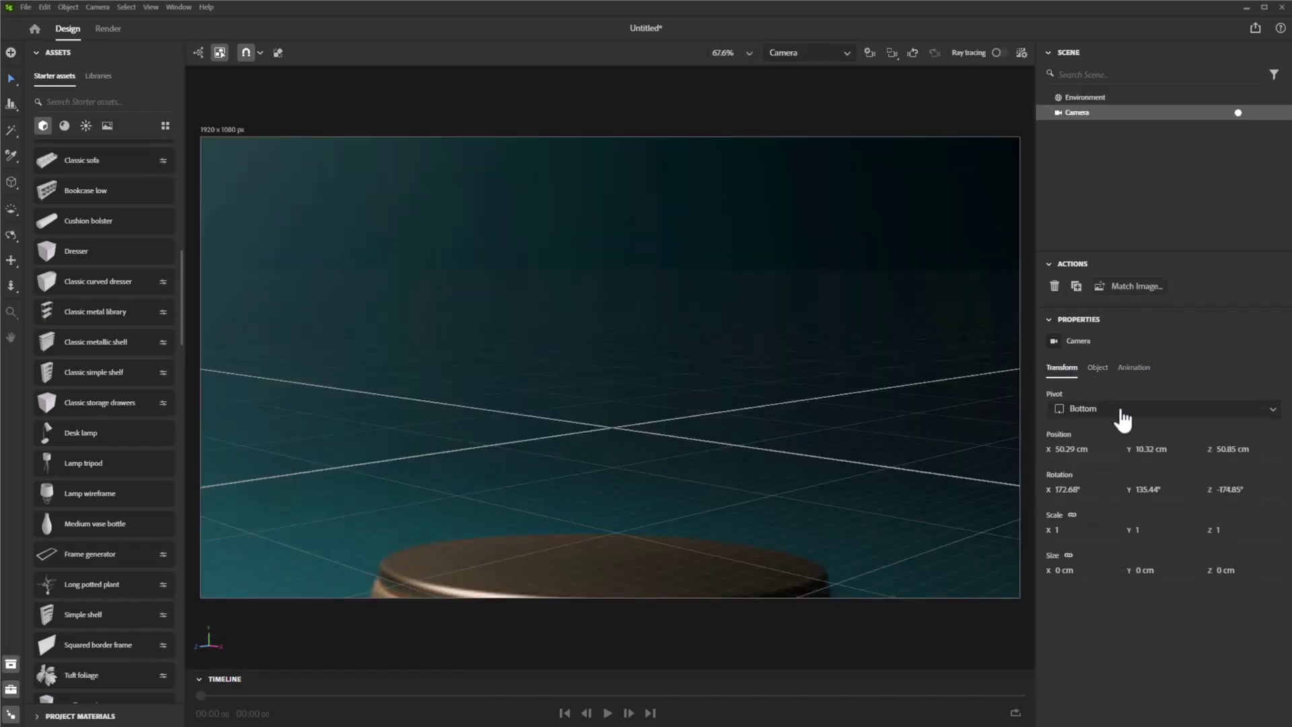
pyautogui.moveTo(1063, 455); pyautogui.dragTo(1086, 454)
pyautogui.press('Delete')
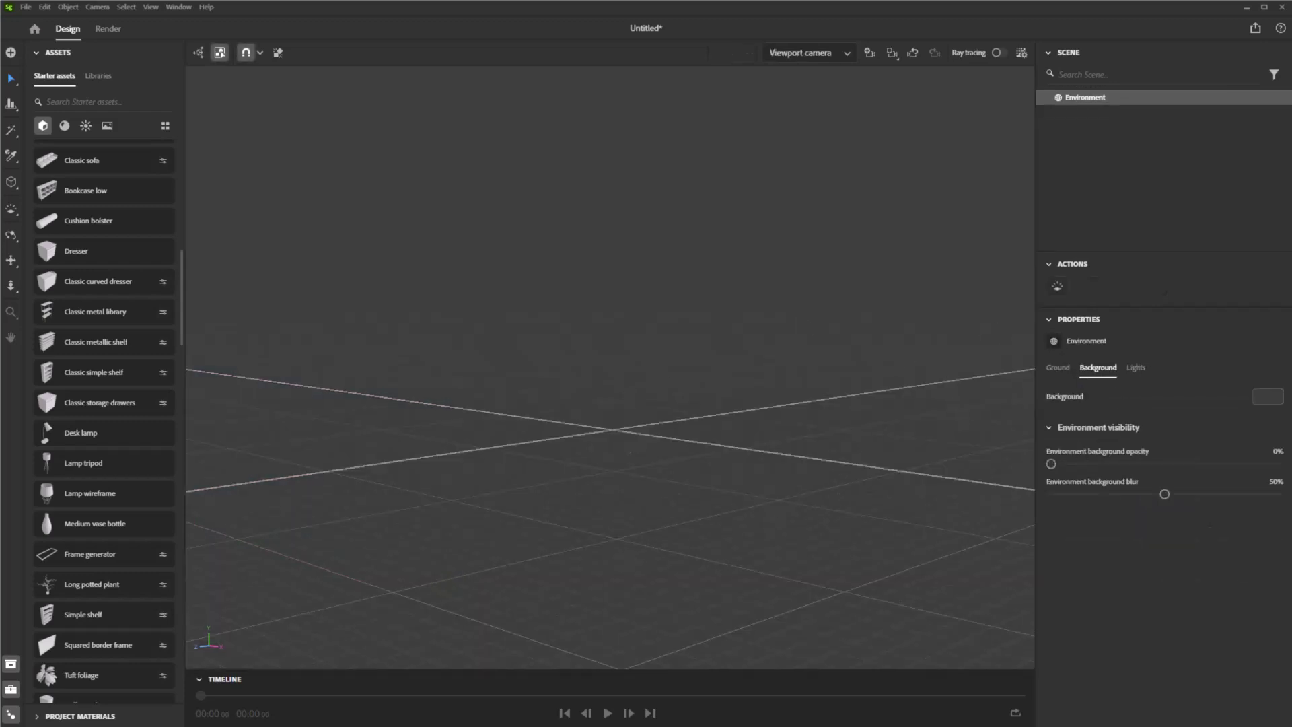
pyautogui.hotkey('ctrl', 'z')
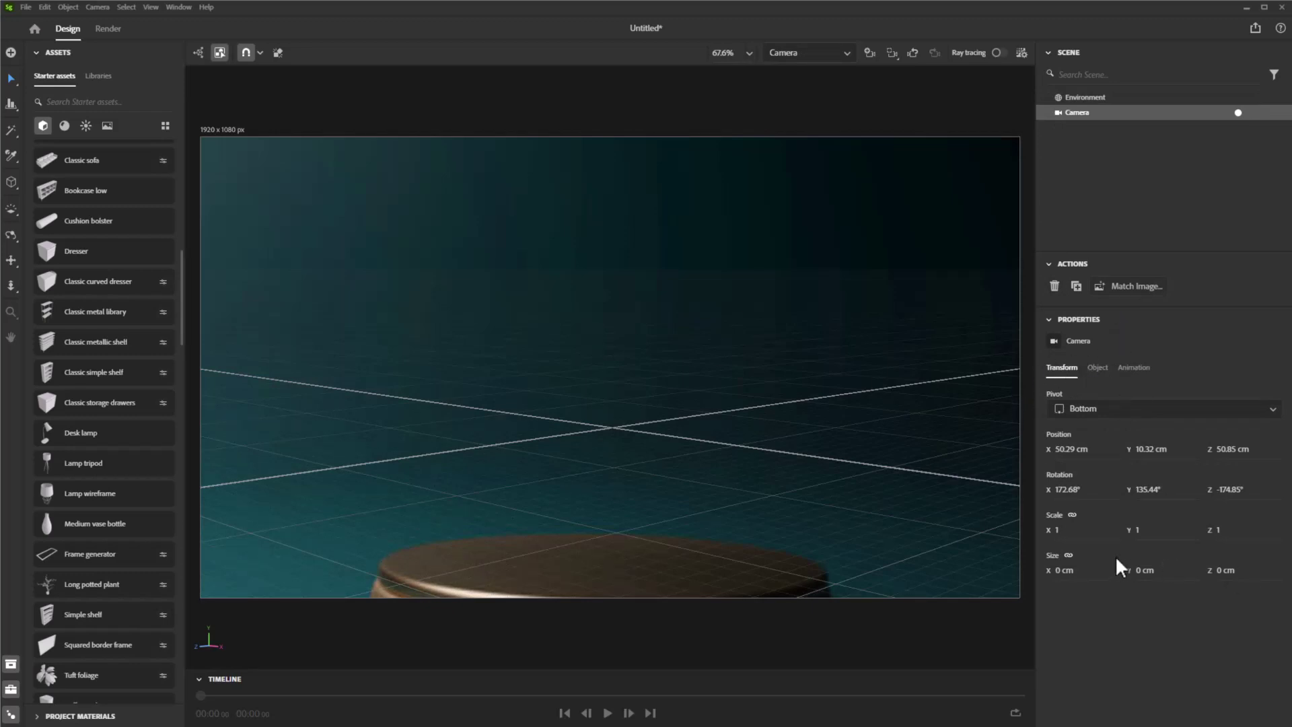
# Match the camera to the background image with image aspect ratio, multiple lights and camera perspective, and tilt it to fit the podium's ground plane.
pyautogui.click(774, 364)
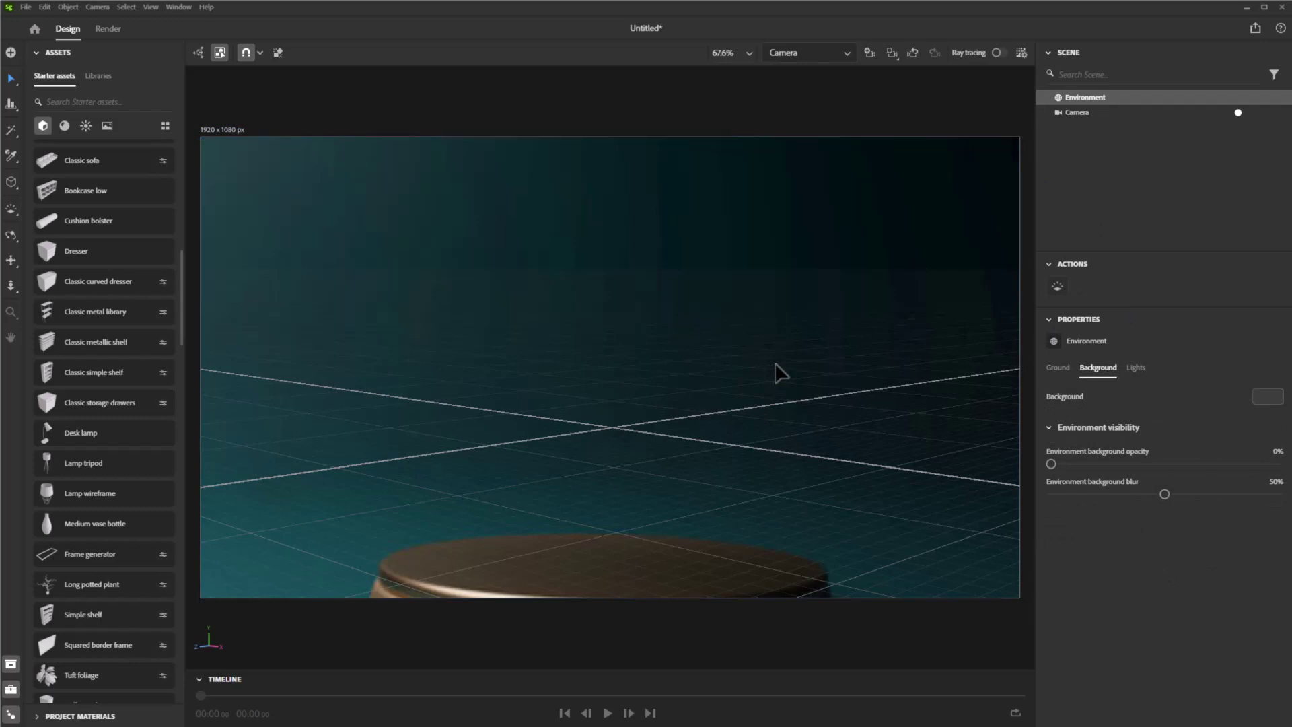
pyautogui.click(774, 363)
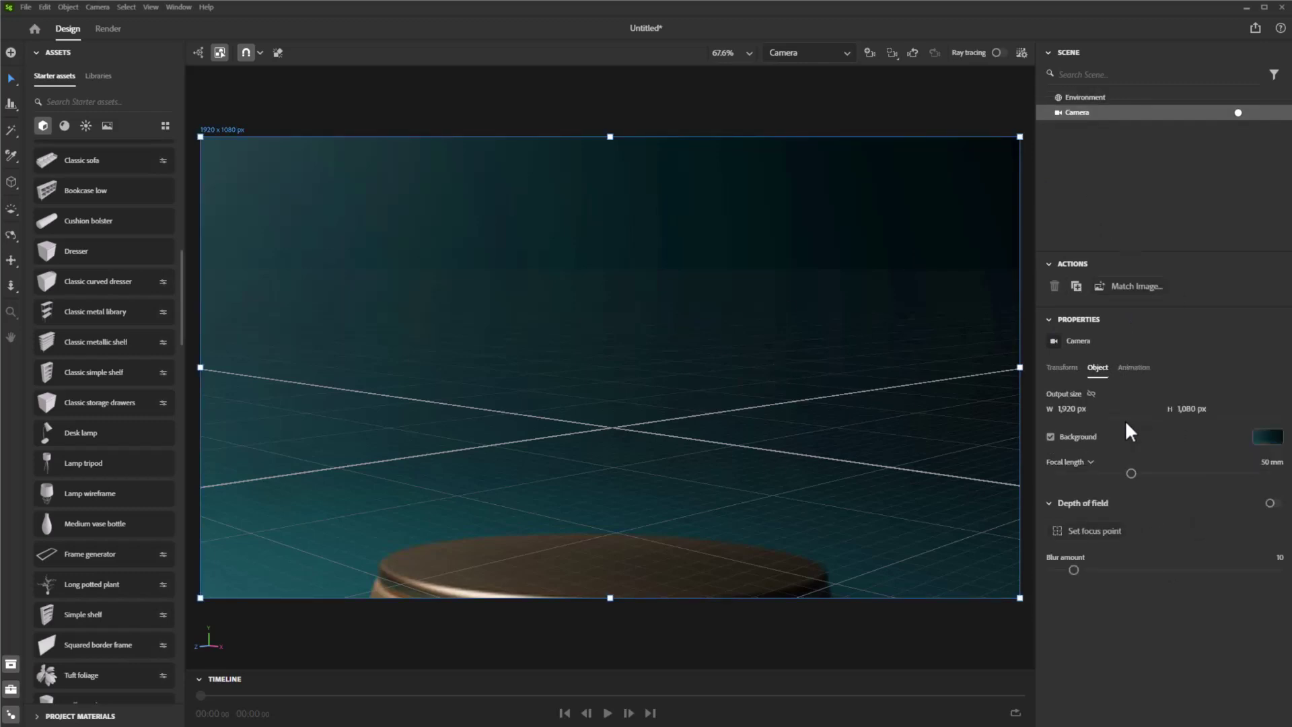
pyautogui.click(1133, 298)
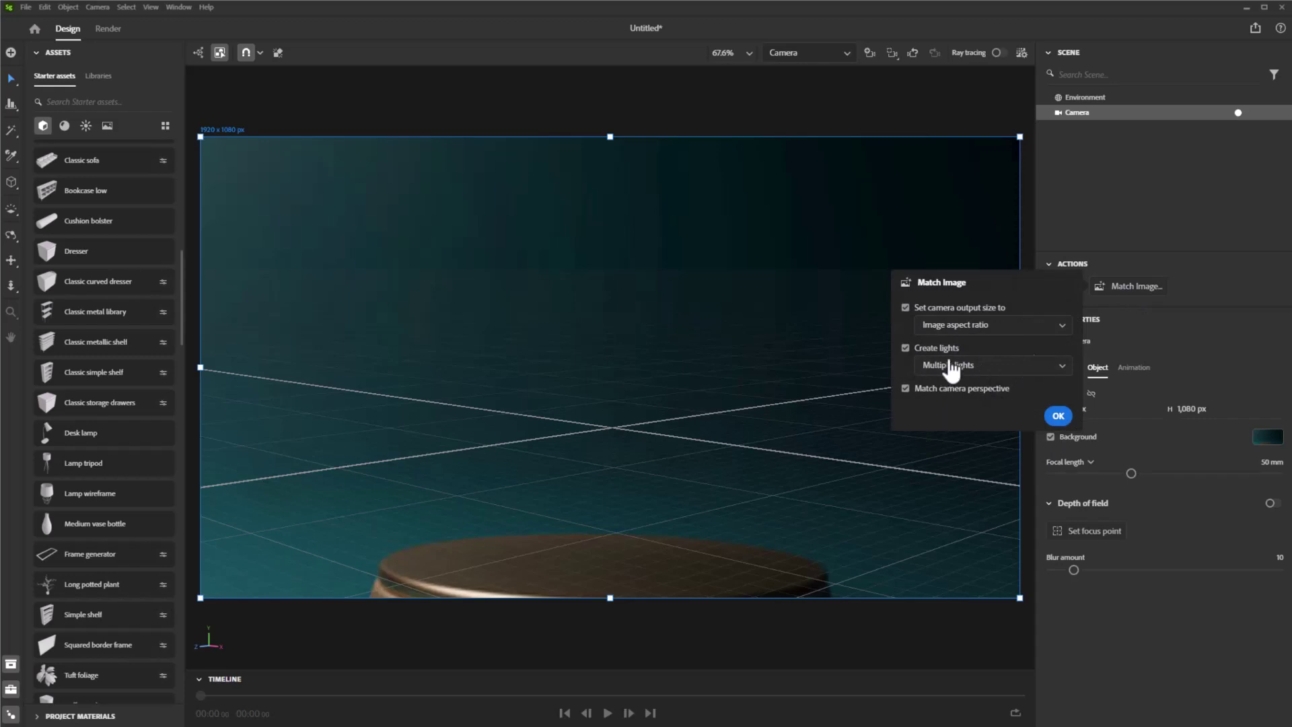
pyautogui.click(1058, 417)
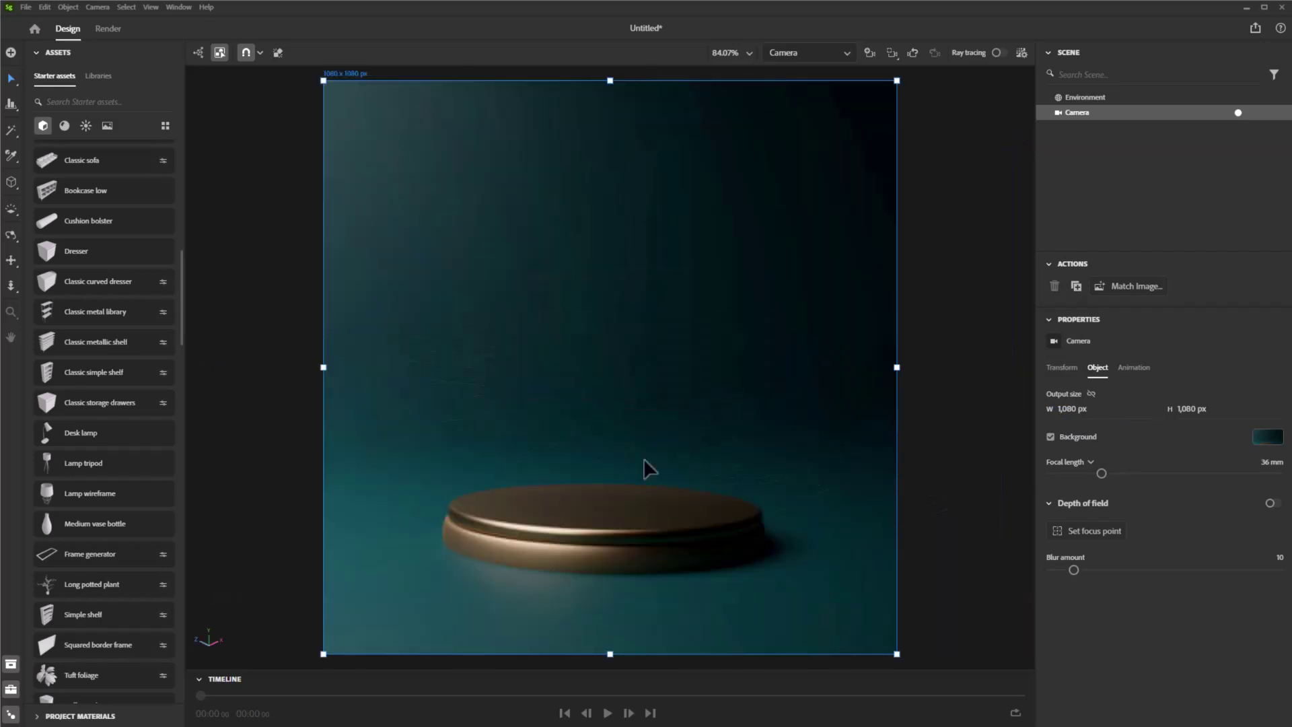
pyautogui.click(658, 472)
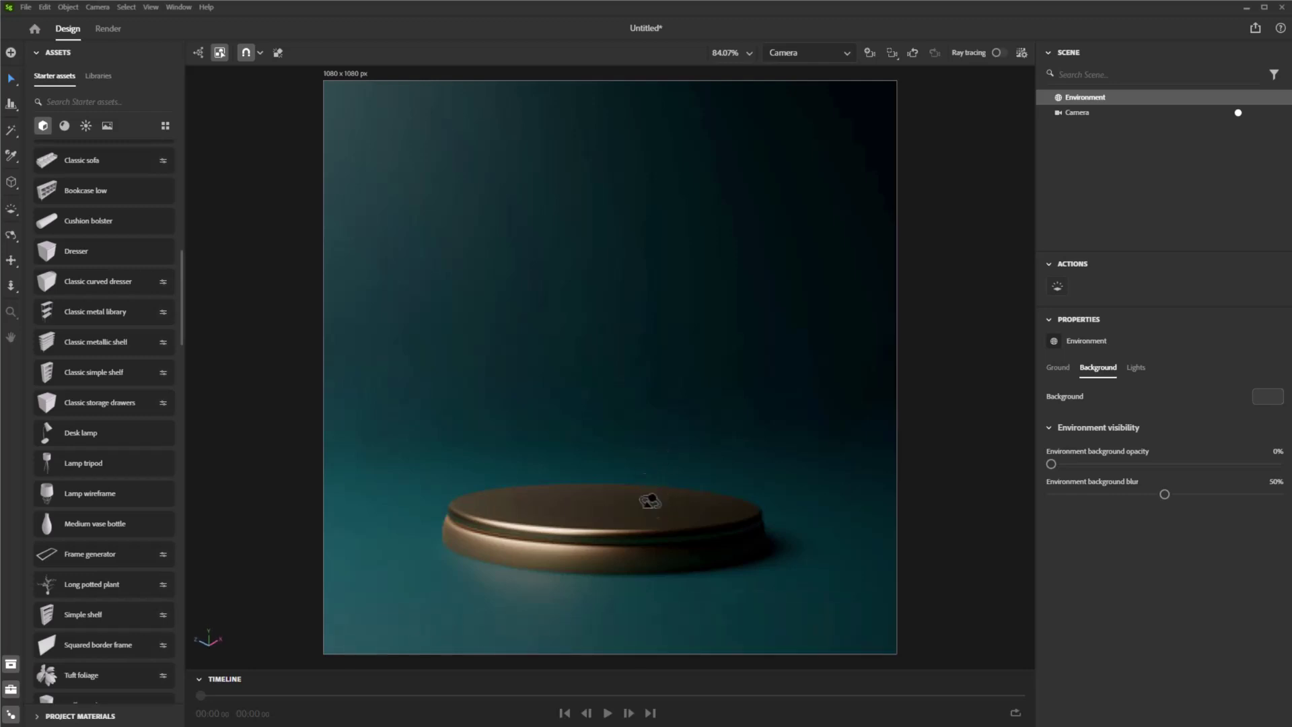
pyautogui.moveTo(650, 525); pyautogui.dragTo(657, 563)
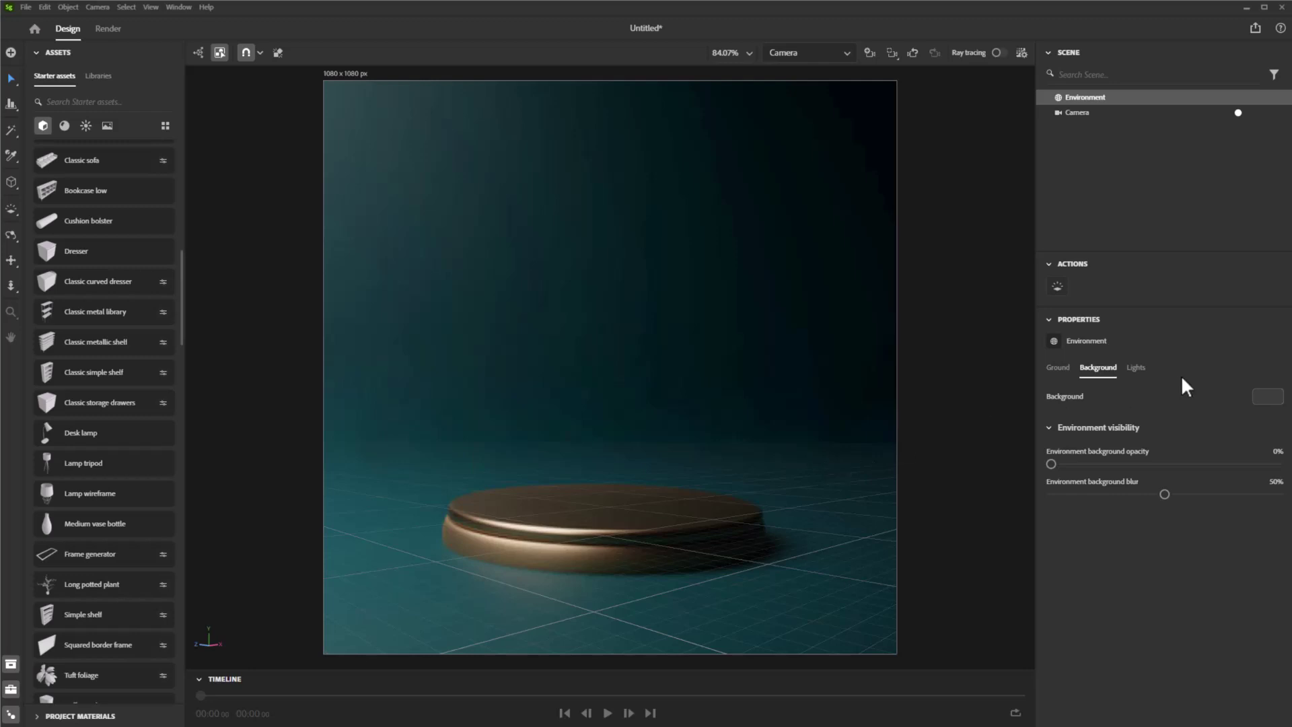
# Import the 3D model smart_watch_02_closed from the Watch folder on the Desktop with the default import settings.
pyautogui.click(27, 8)
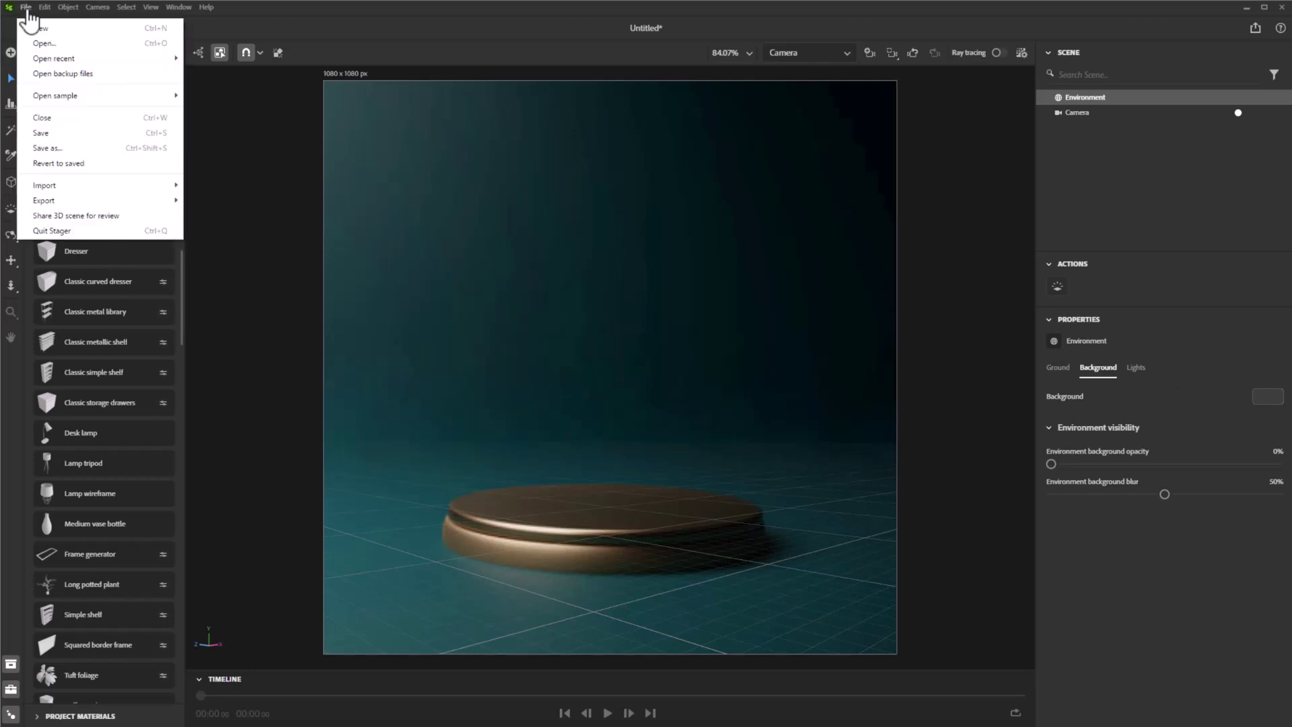
pyautogui.moveTo(102, 191)
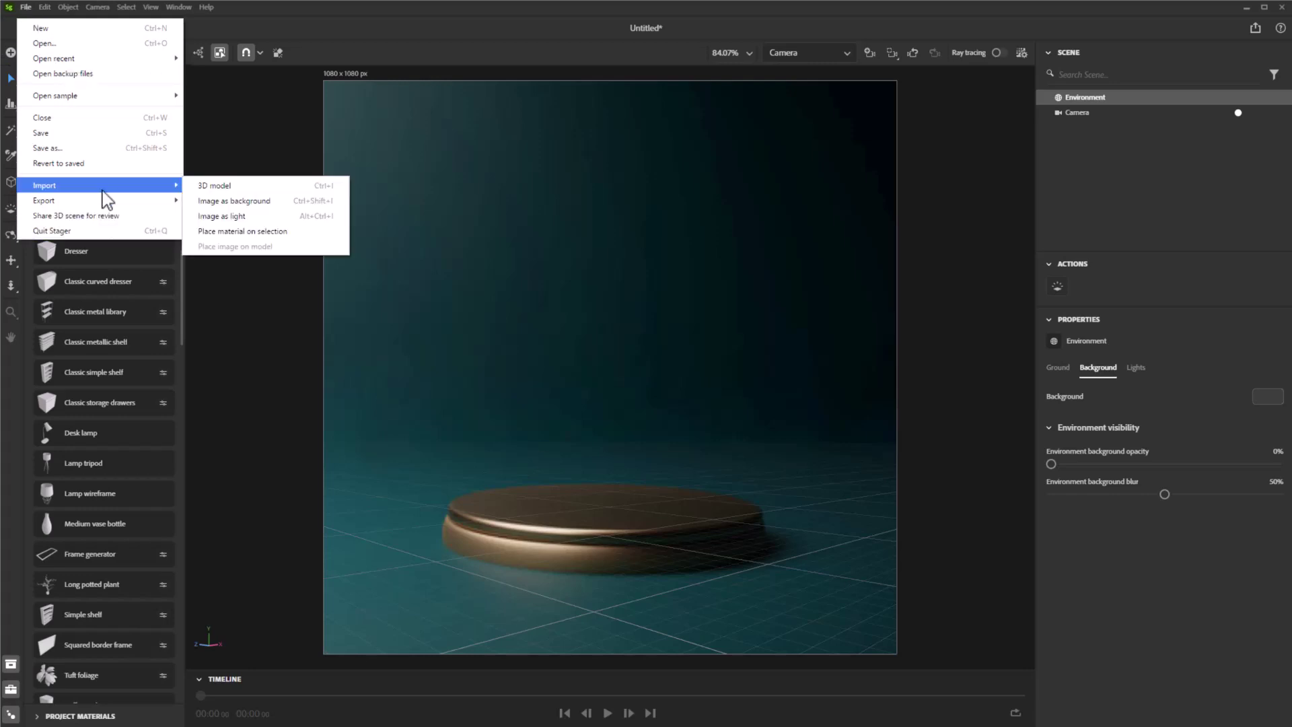
pyautogui.click(278, 187)
pyautogui.scroll(-5, 317, 167)
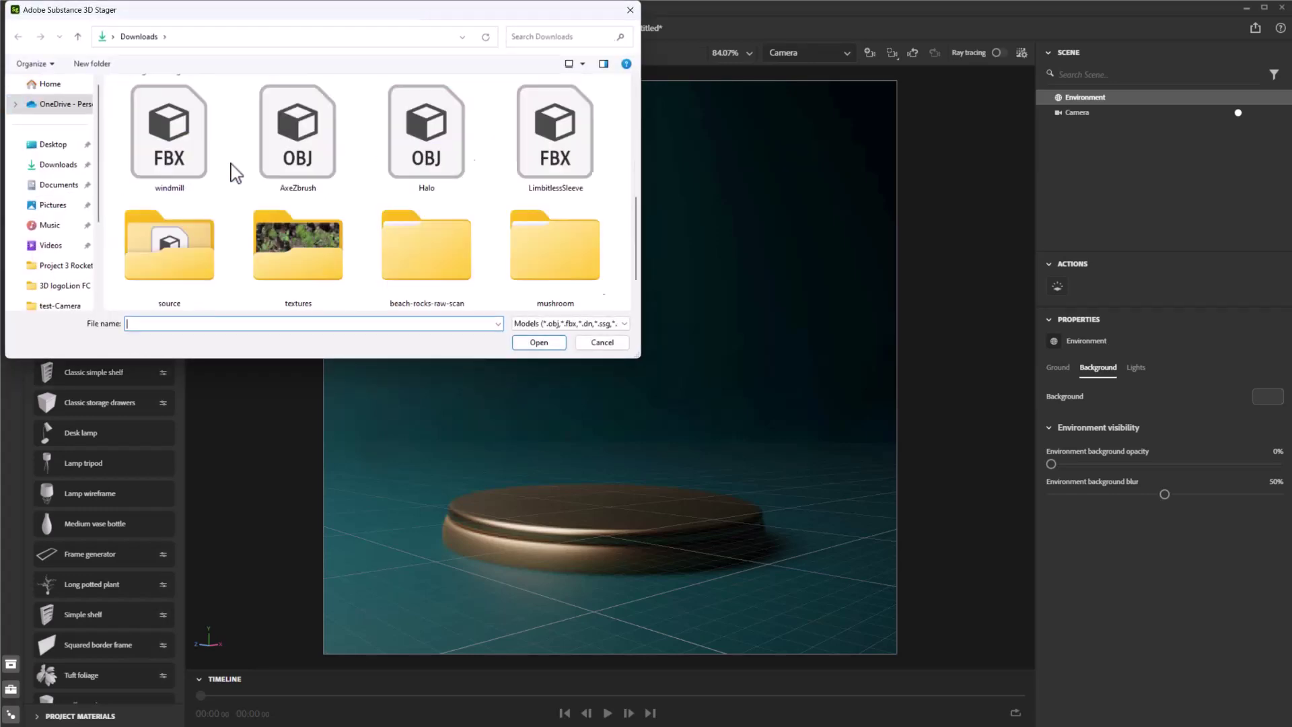
pyautogui.click(56, 144)
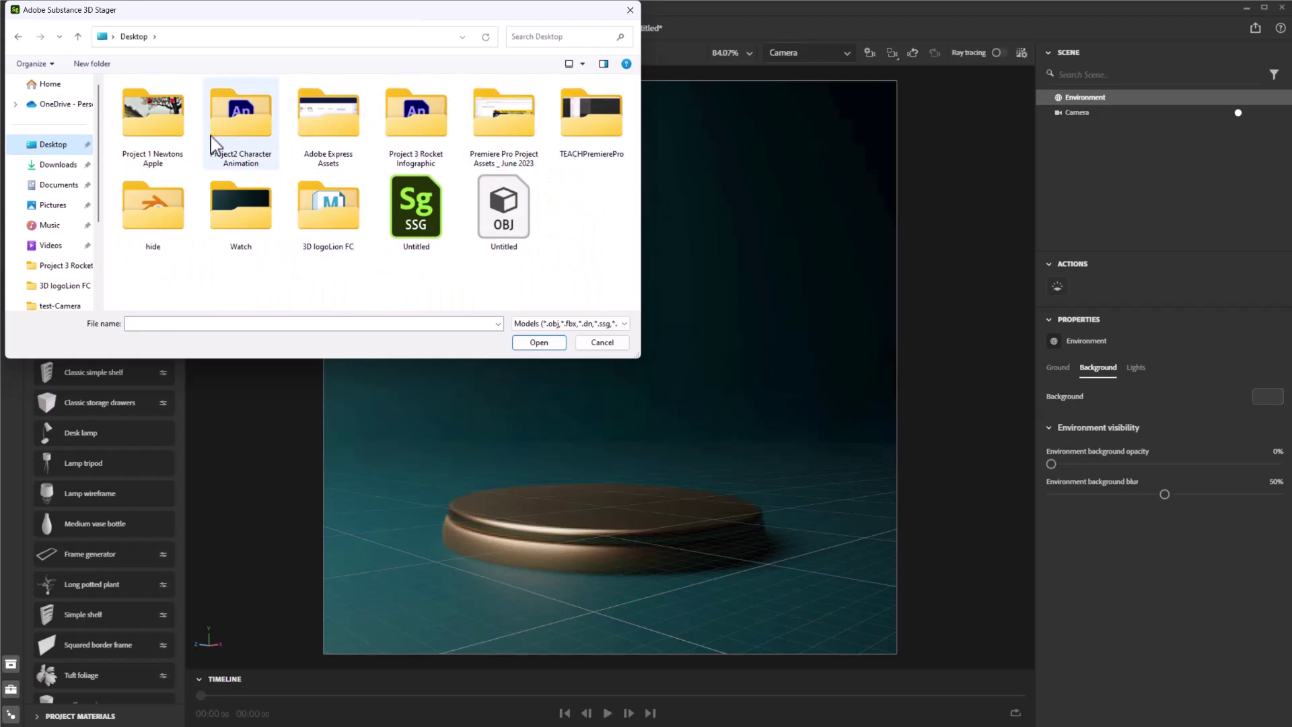
pyautogui.click(217, 231)
pyautogui.doubleClick(217, 231)
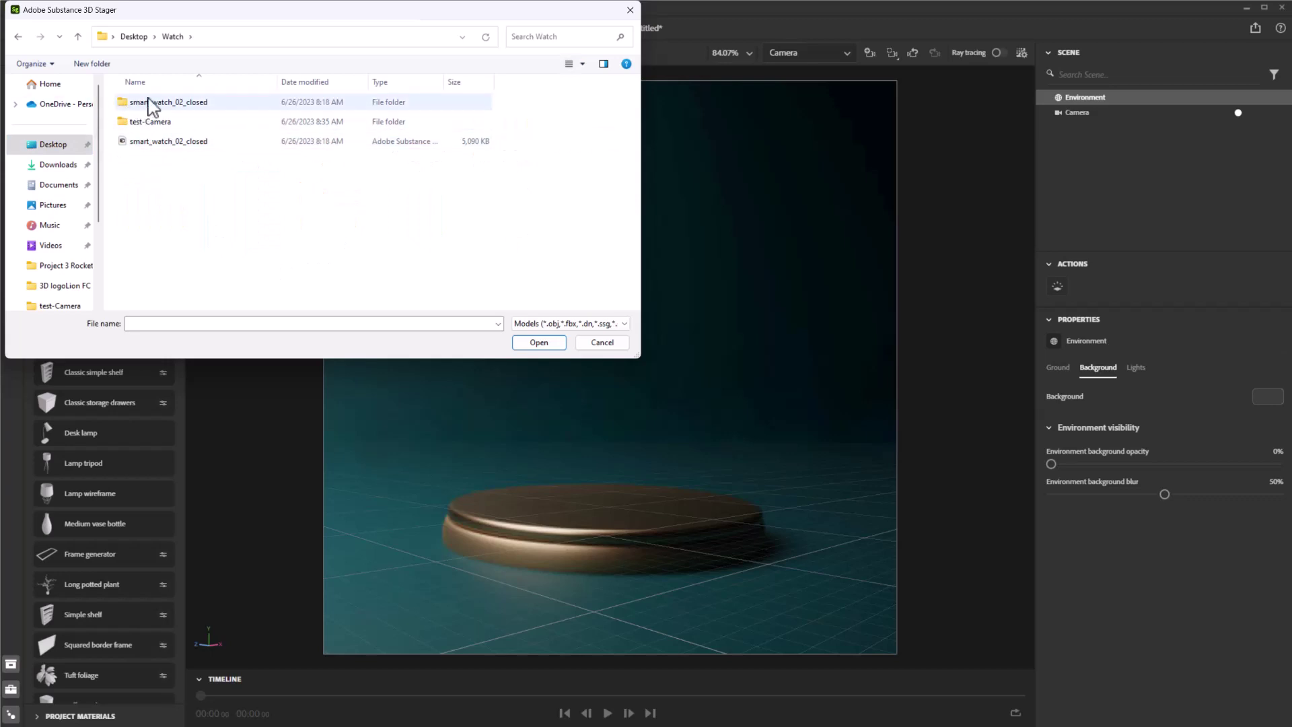
pyautogui.doubleClick(170, 143)
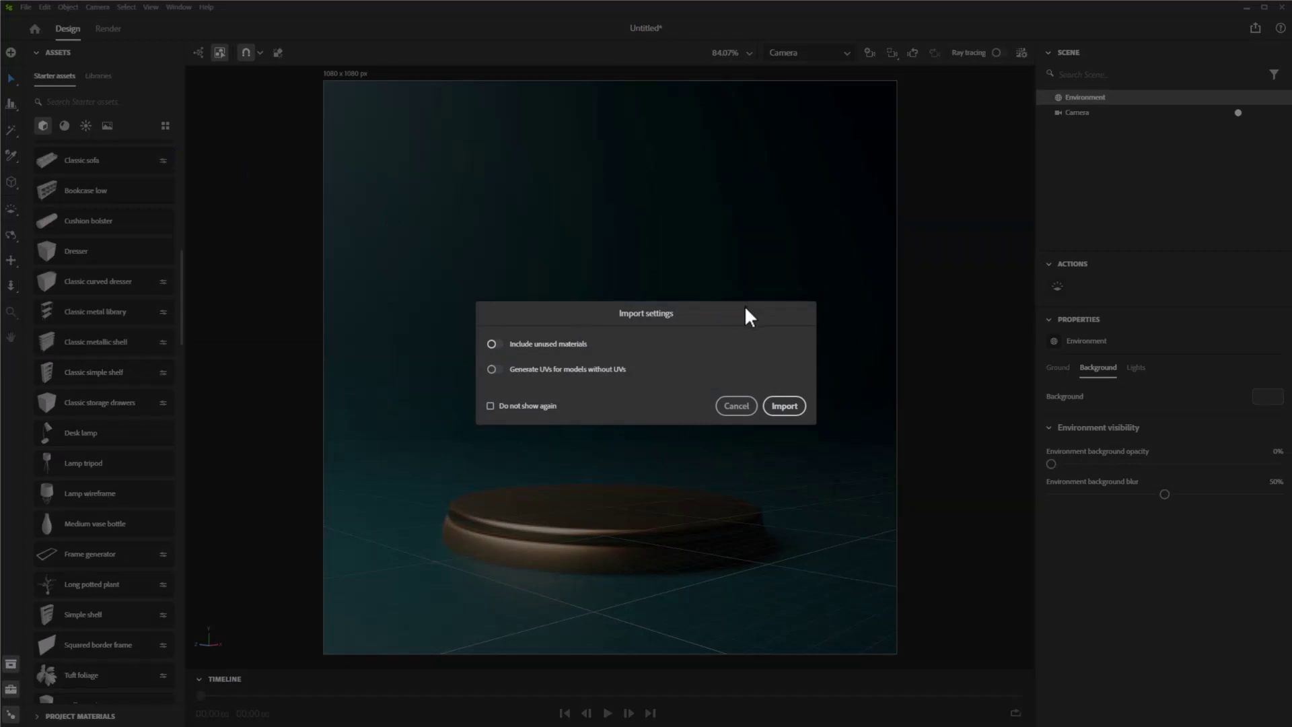
pyautogui.click(785, 405)
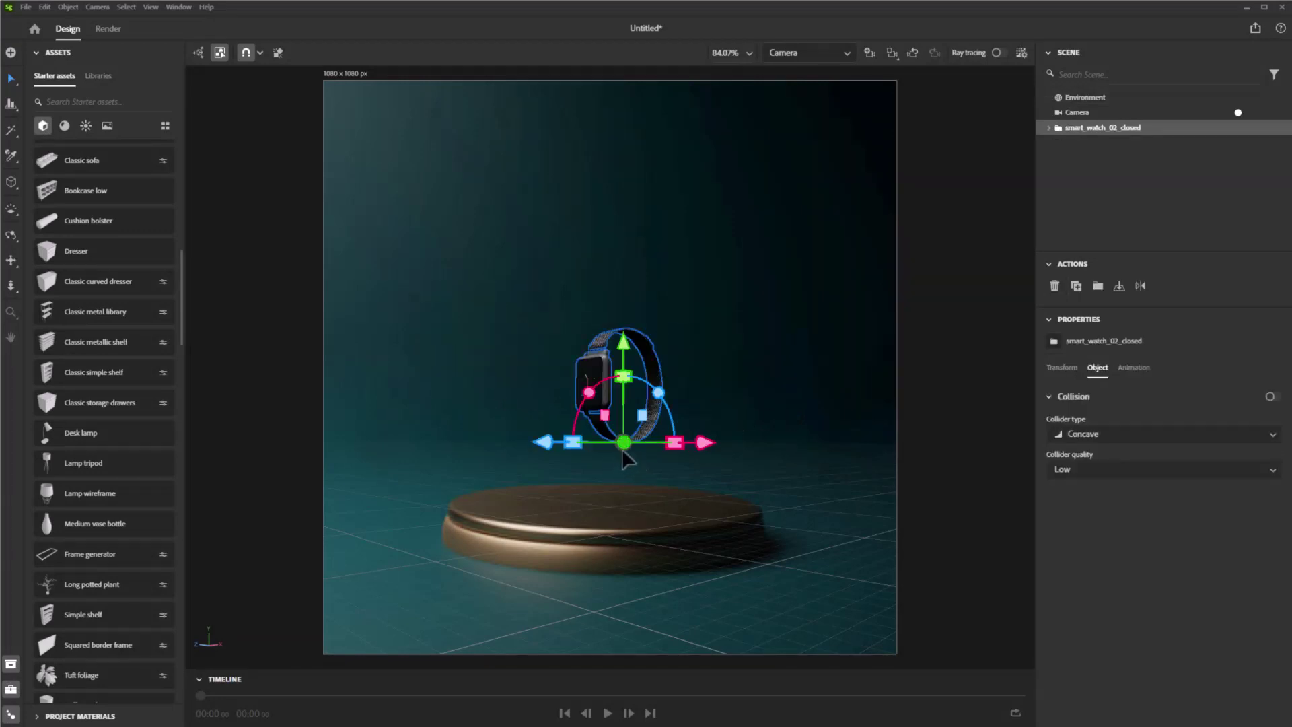
# Move the smart watch over the middle of the podium and turn its face more toward the camera.
pyautogui.moveTo(542, 442)
pyautogui.mouseDown()
pyautogui.moveTo(475, 441)
pyautogui.moveTo(832, 443)
pyautogui.moveTo(481, 455)
pyautogui.moveTo(531, 456)
pyautogui.mouseUp()
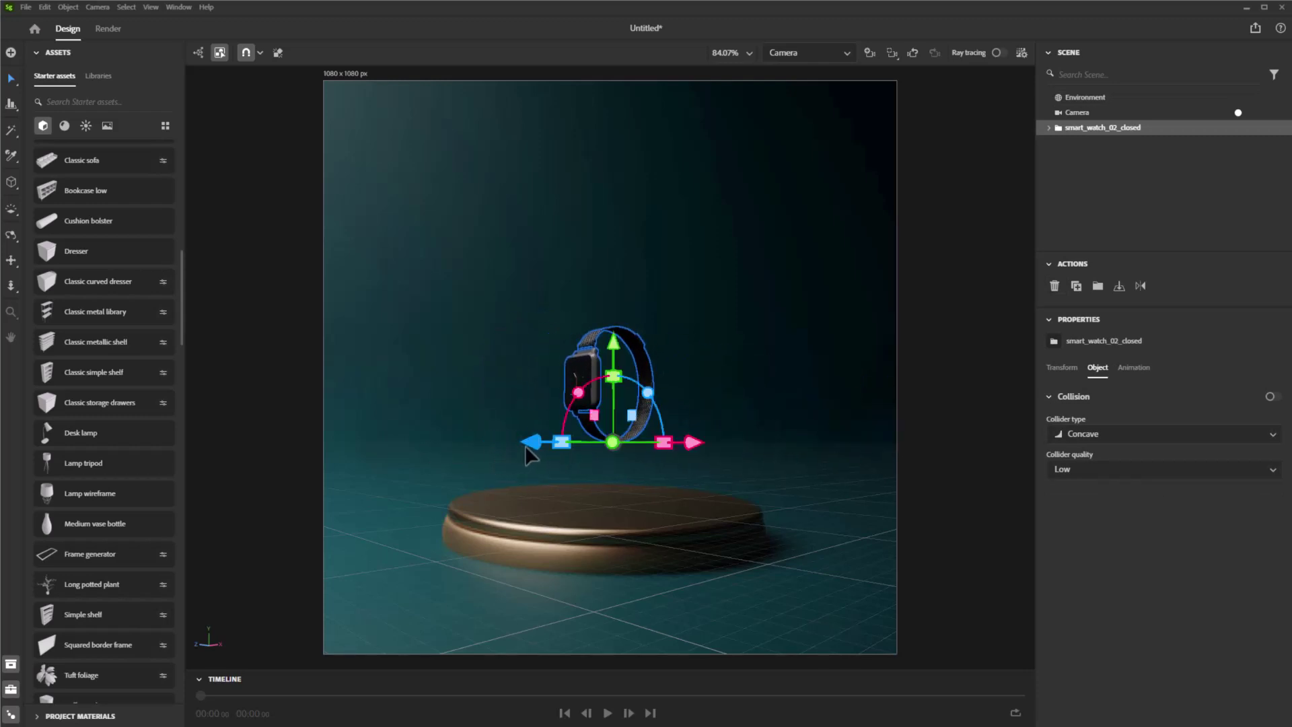
pyautogui.press('e')
pyautogui.moveTo(571, 452); pyautogui.dragTo(616, 452)
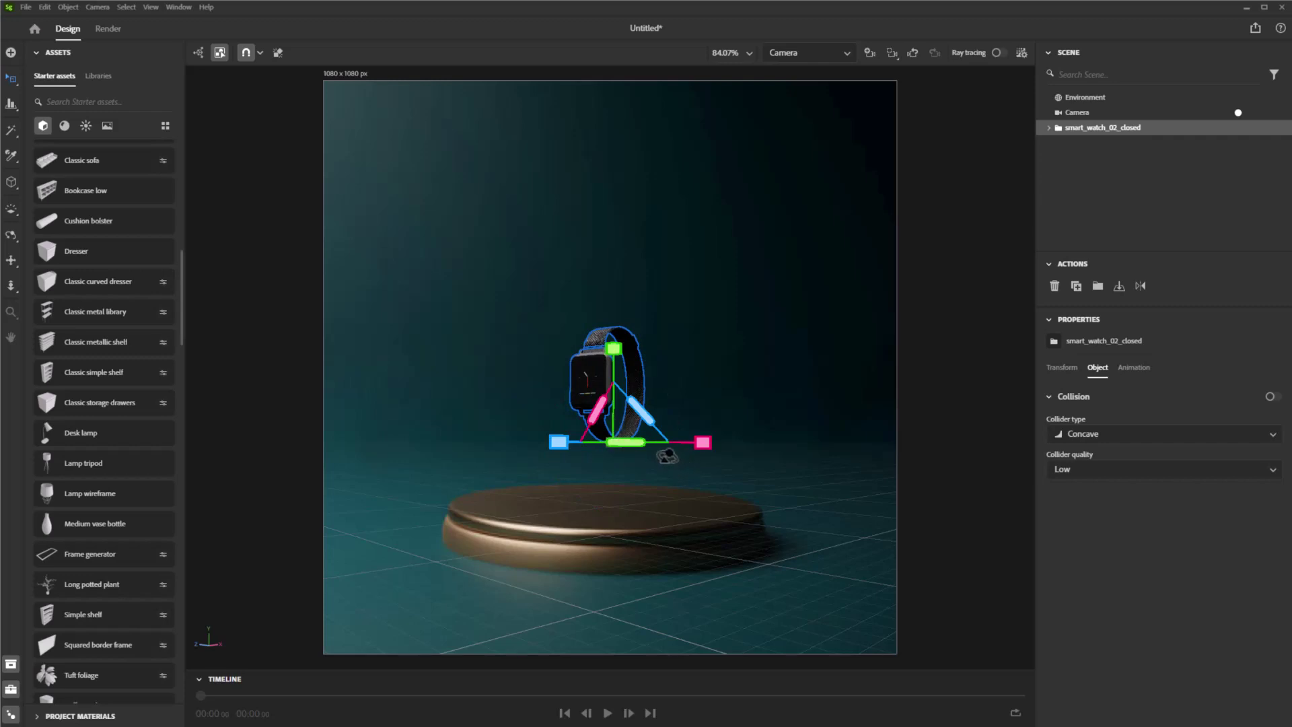
# Scale the watch up evenly and adjust the camera so the watch stands on top of the podium.
pyautogui.moveTo(669, 455); pyautogui.dragTo(669, 467)
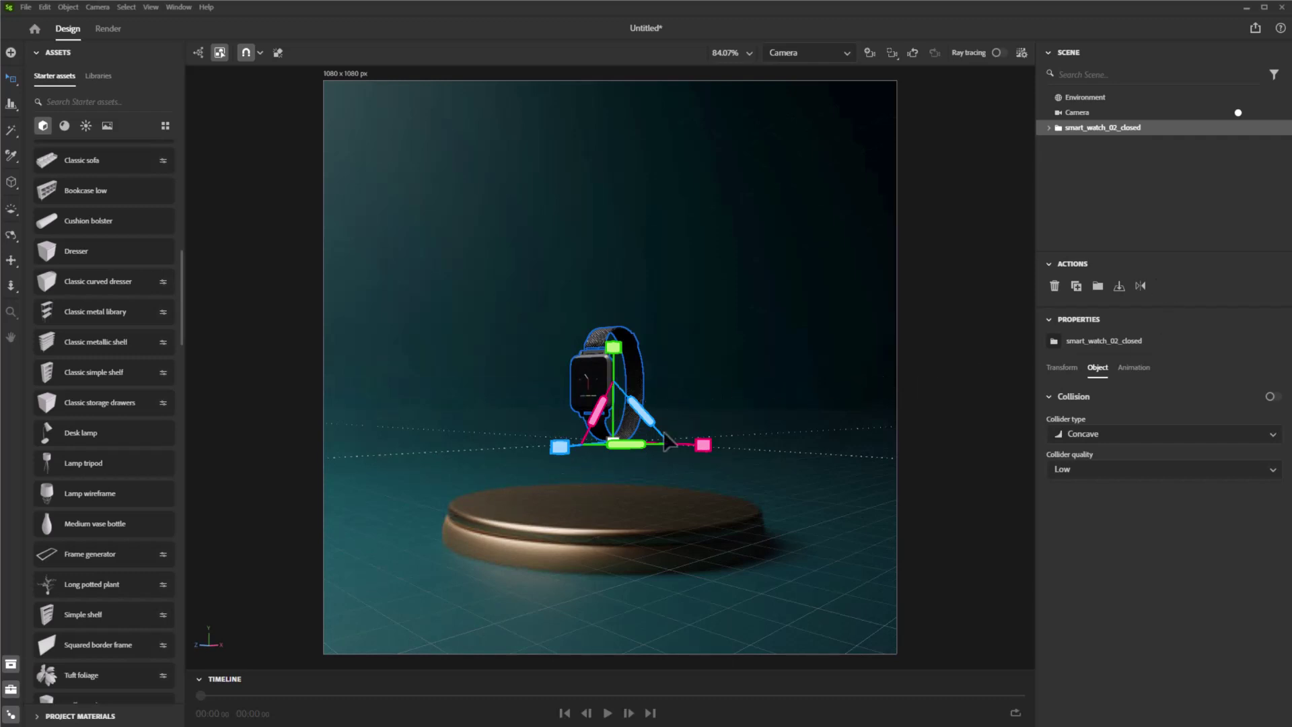
pyautogui.moveTo(614, 444); pyautogui.dragTo(846, 428)
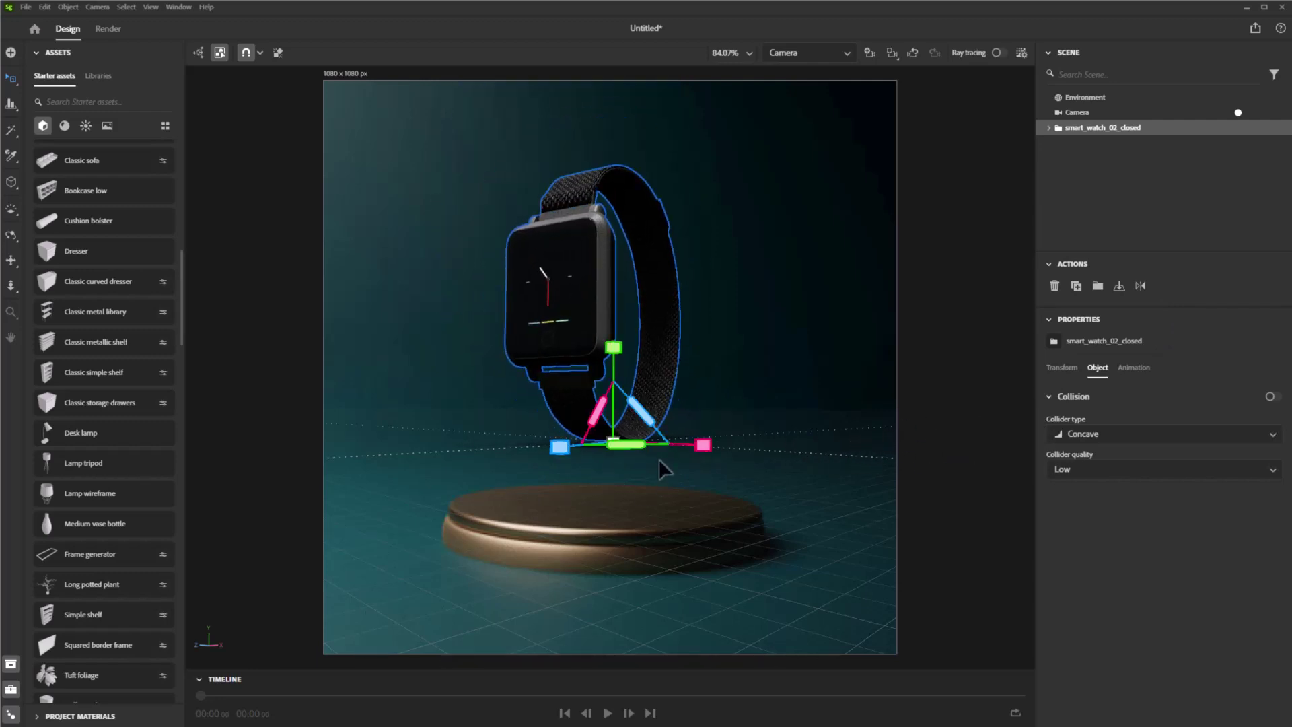
pyautogui.moveTo(614, 444)
pyautogui.mouseDown()
pyautogui.moveTo(666, 438)
pyautogui.moveTo(614, 444)
pyautogui.mouseUp()
pyautogui.moveTo(708, 464); pyautogui.dragTo(712, 565)
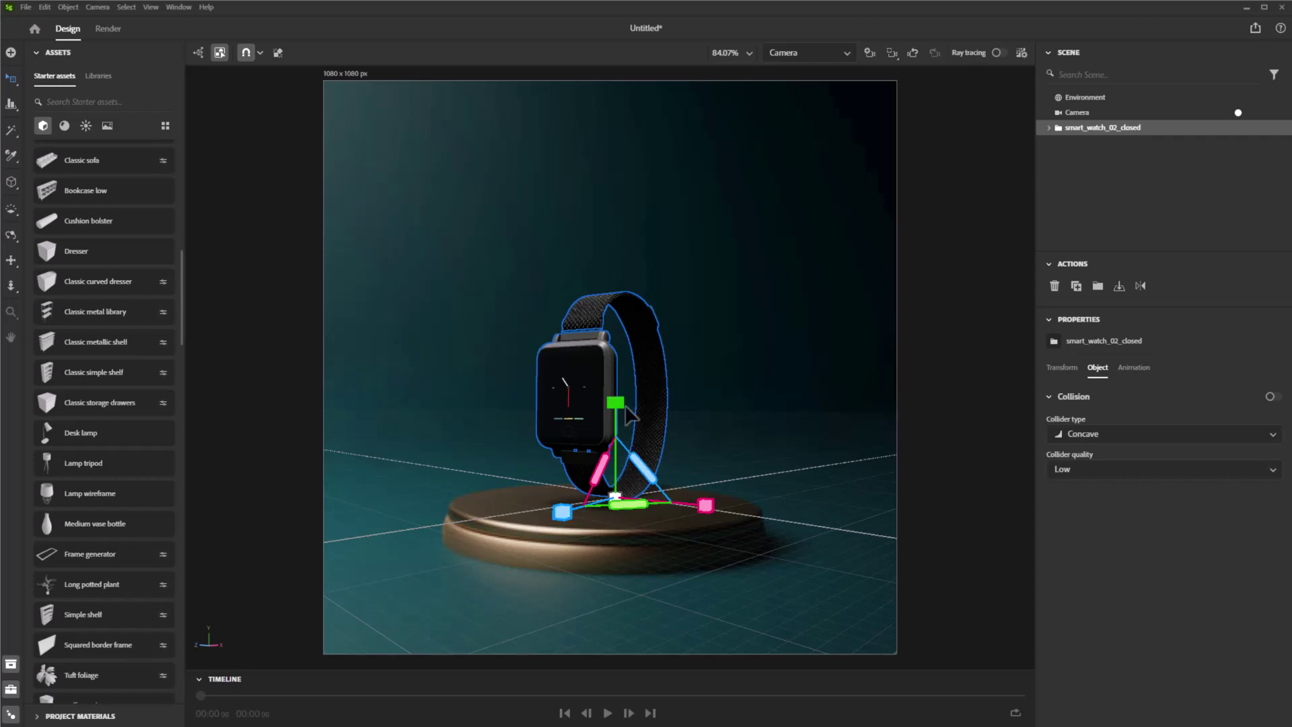
# Raise the watch so it floats just above the podium and rotate it into a sideways tilted pose.
pyautogui.press('w')
pyautogui.moveTo(620, 408); pyautogui.dragTo(483, 349)
pyautogui.moveTo(633, 346); pyautogui.dragTo(568, 341)
pyautogui.press('e')
pyautogui.press('r')
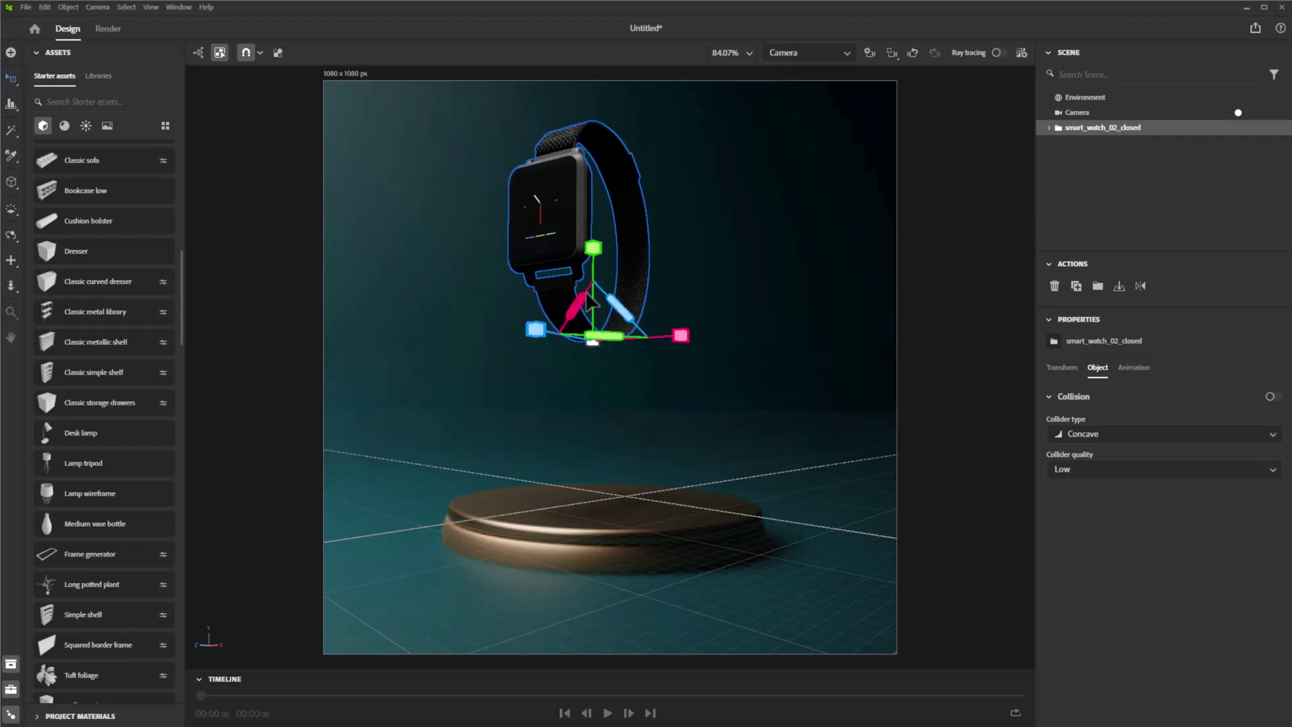
pyautogui.press('w')
pyautogui.moveTo(596, 259); pyautogui.dragTo(609, 317)
pyautogui.moveTo(534, 436); pyautogui.dragTo(579, 429)
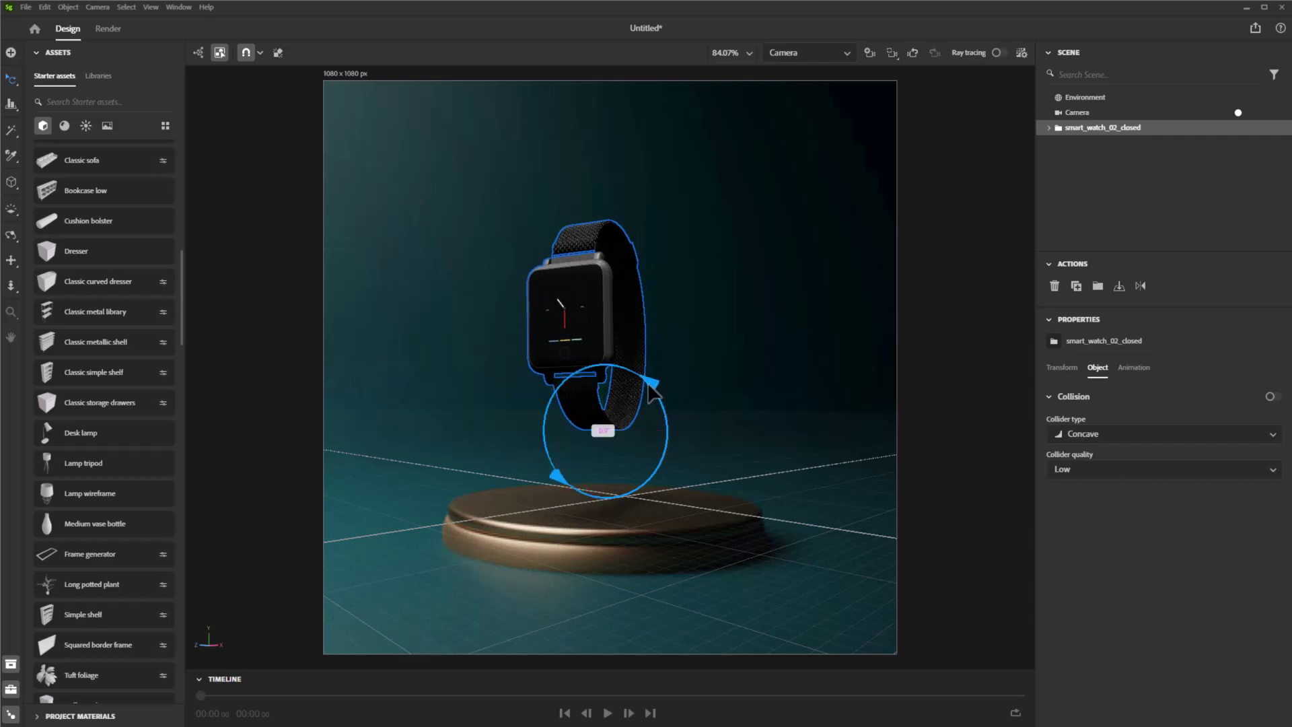
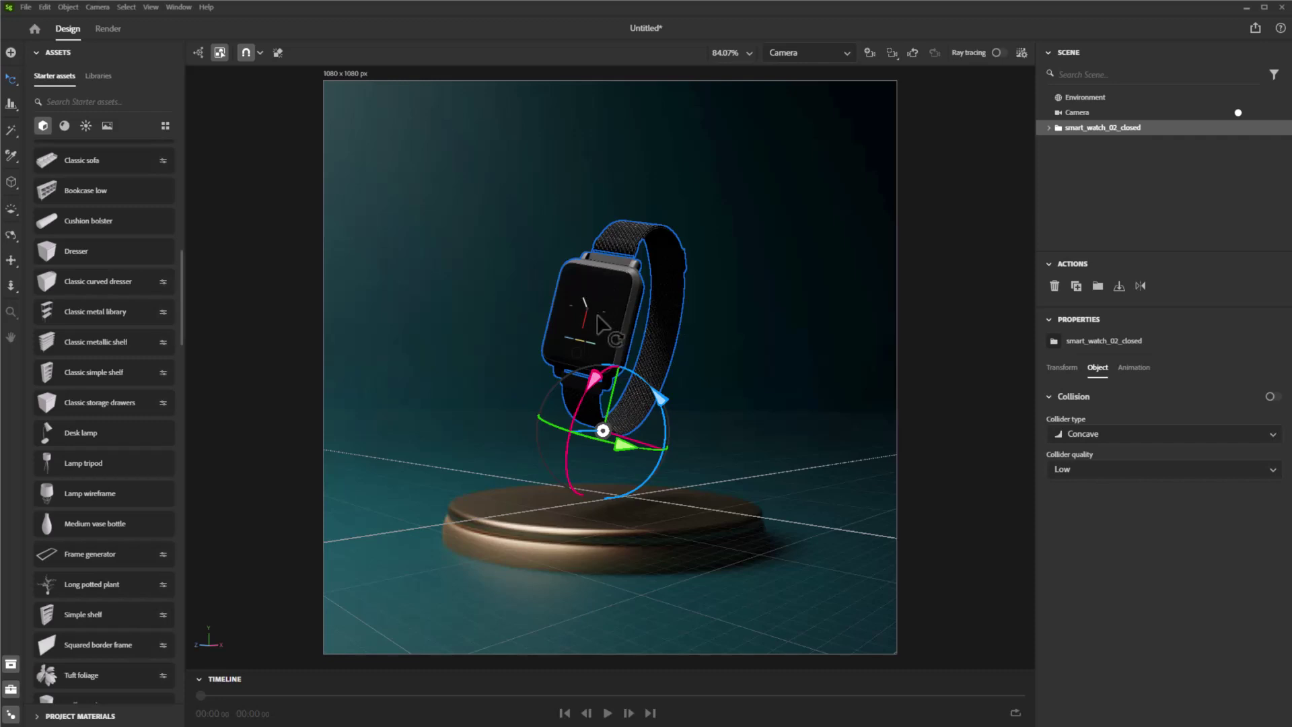
# Place the analog watch-face image as a graphic on the watch's screen mesh.
pyautogui.doubleClick(598, 326)
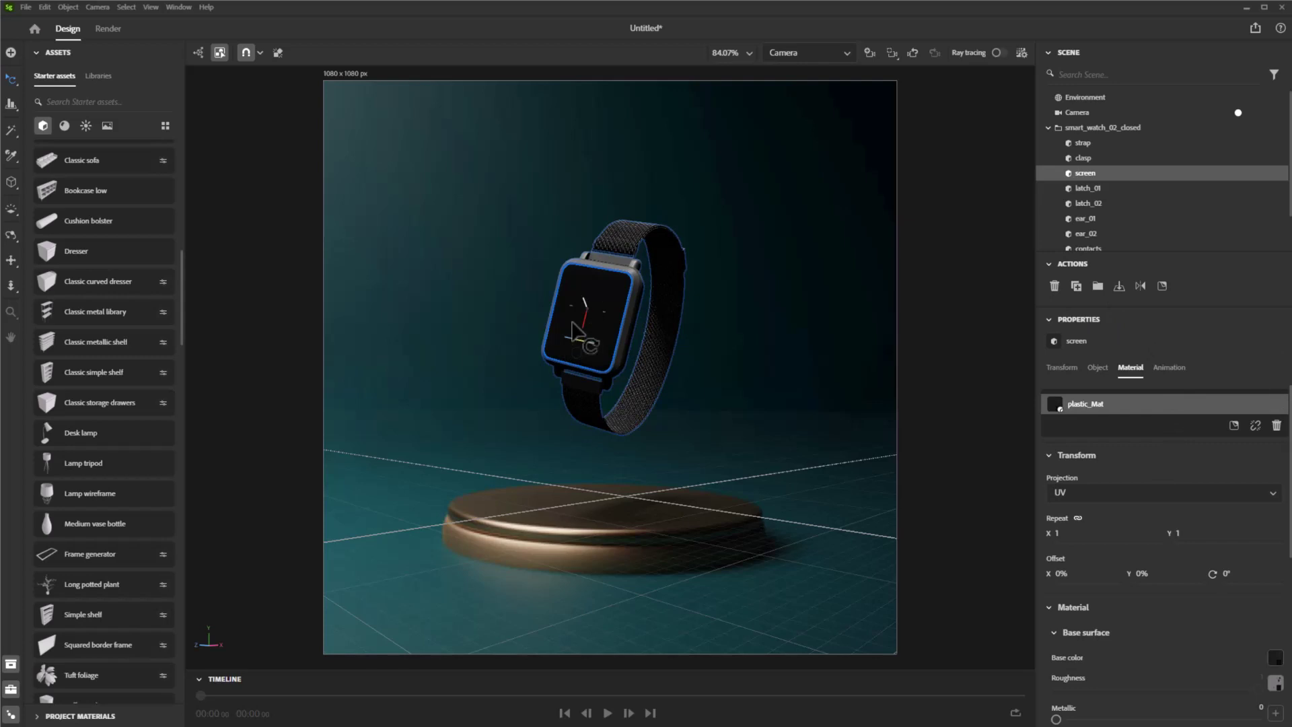
pyautogui.click(1162, 286)
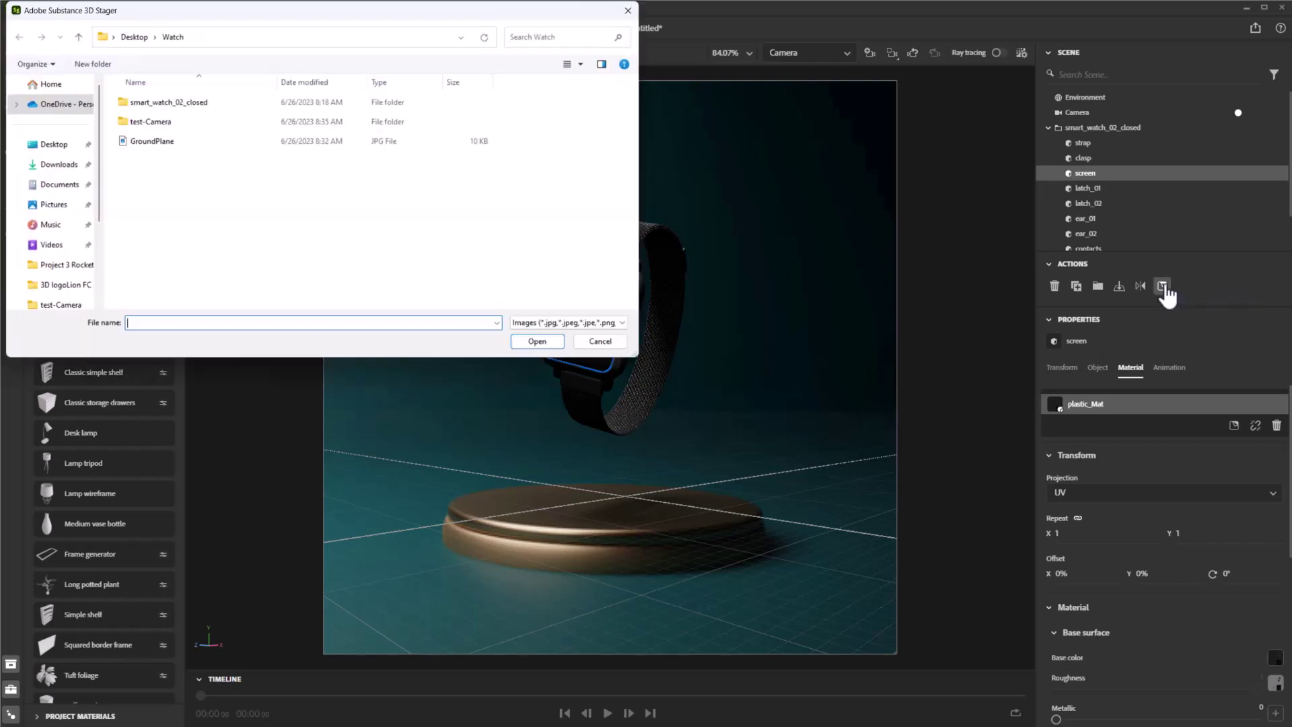
pyautogui.moveTo(362, 38); pyautogui.dragTo(1291, 122)
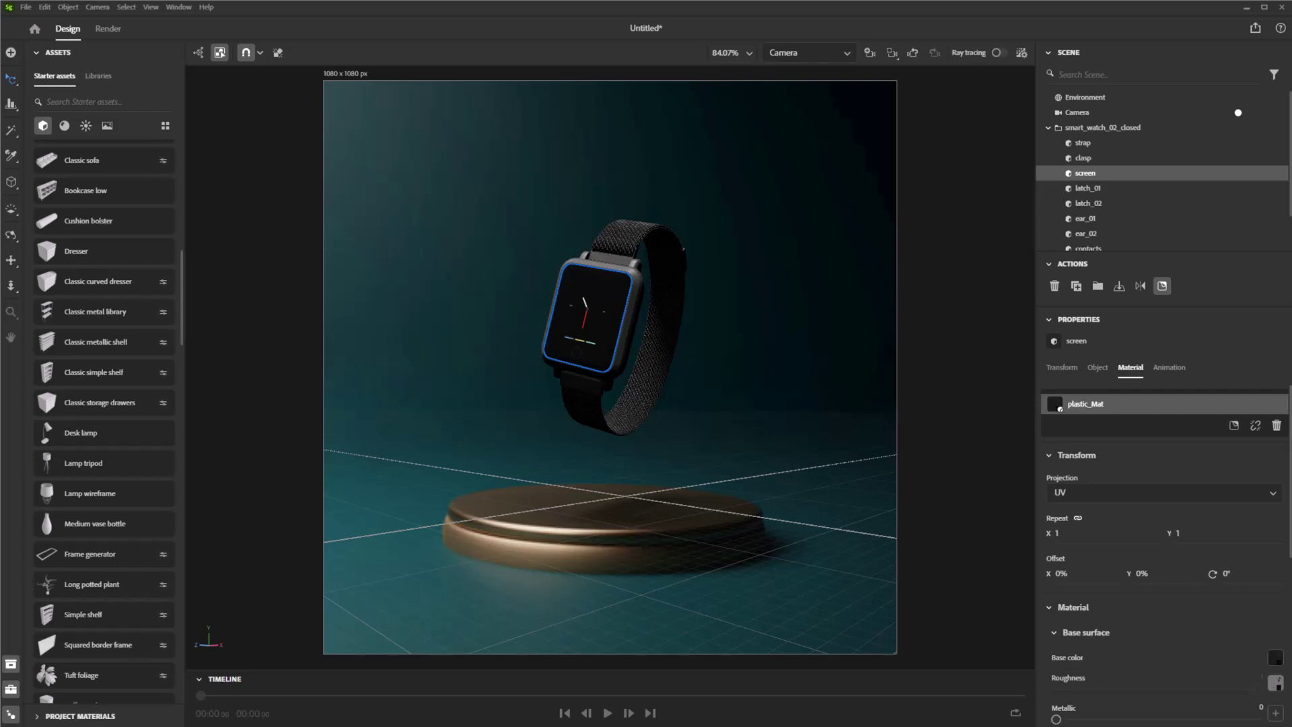
pyautogui.click(584, 314)
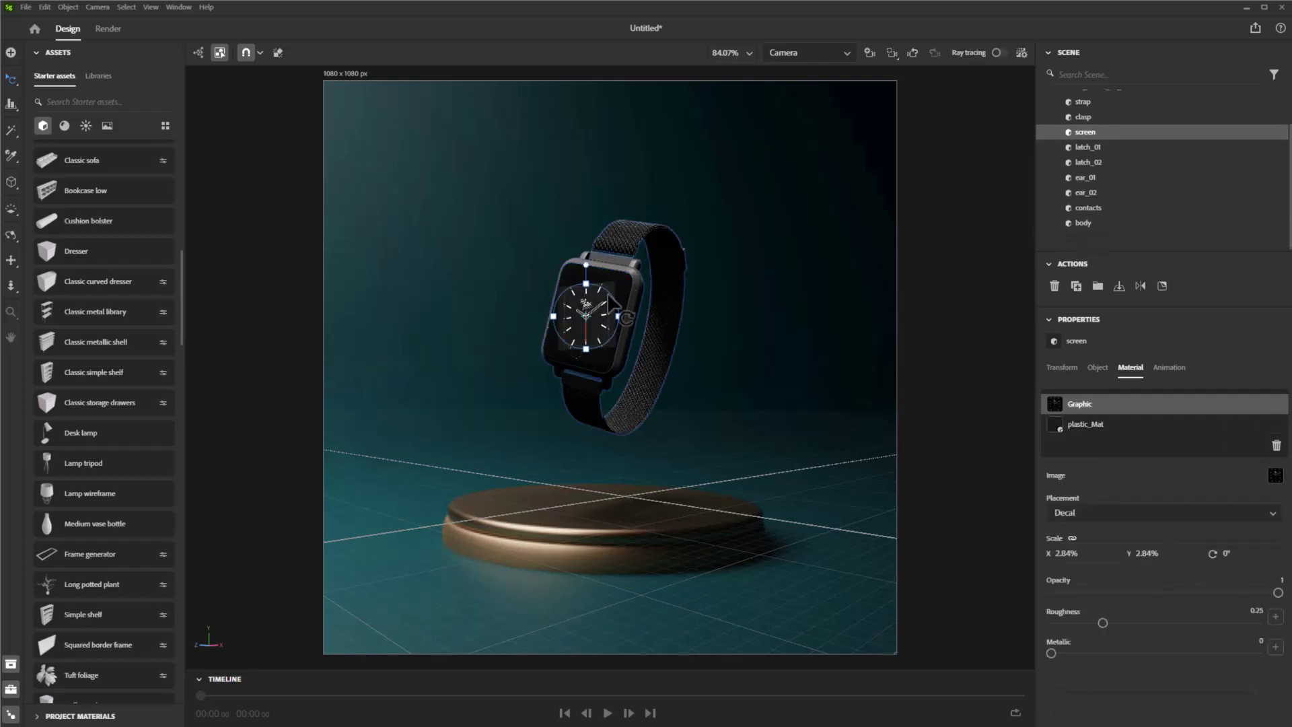
# Enlarge the watch-face decal to about 3.76% by 3.96% and rotate it 15° to follow the tilted screen.
pyautogui.moveTo(615, 294)
pyautogui.mouseDown()
pyautogui.moveTo(628, 310)
pyautogui.moveTo(617, 287)
pyautogui.mouseUp()
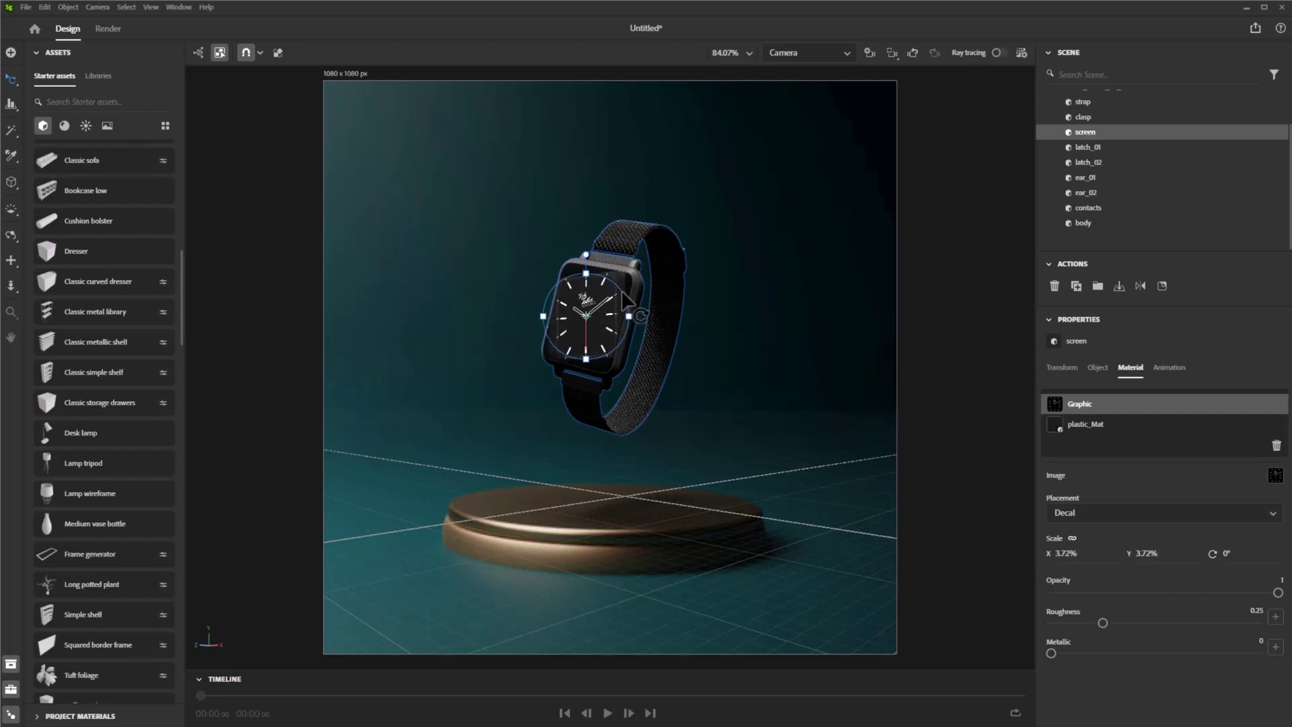
pyautogui.moveTo(586, 254); pyautogui.dragTo(606, 280)
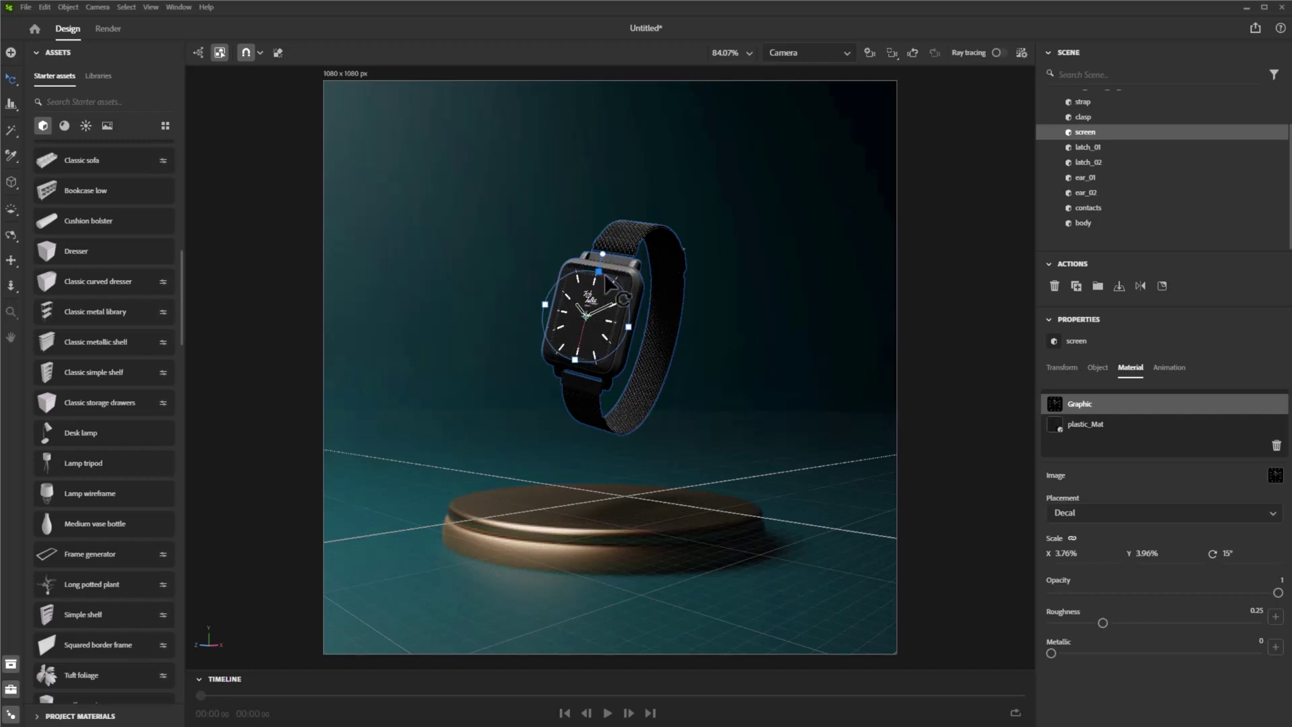
pyautogui.click(631, 331)
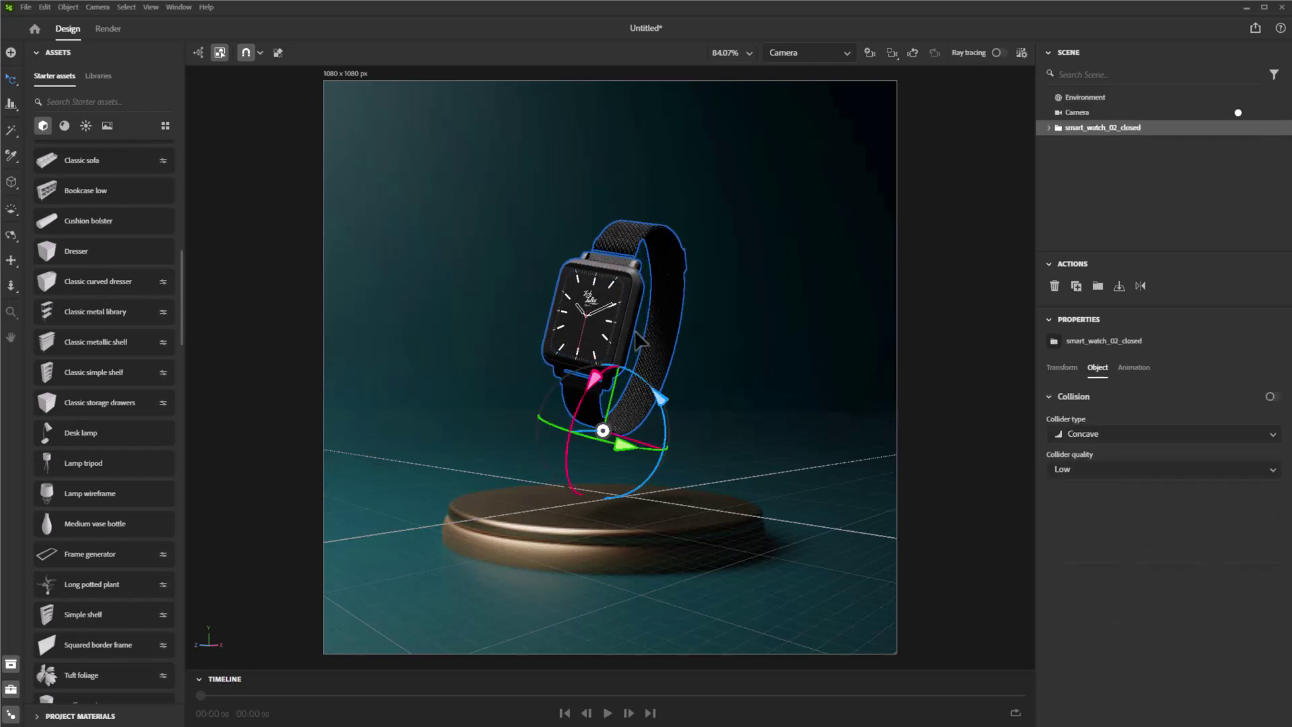
# Fine-tune the watch-face decal by enlarging it to about 4.09% by 4.28% and slightly adjusting its rotation.
pyautogui.doubleClick(592, 311)
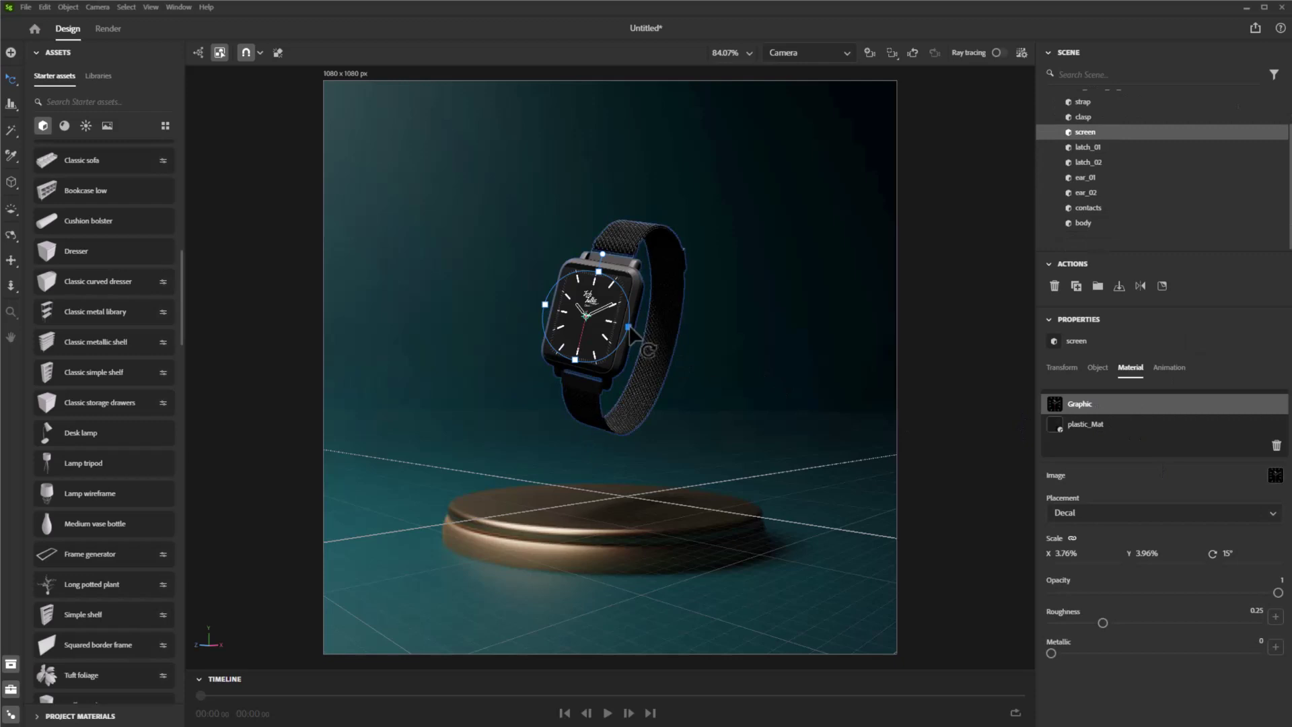
pyautogui.moveTo(628, 326); pyautogui.dragTo(629, 327)
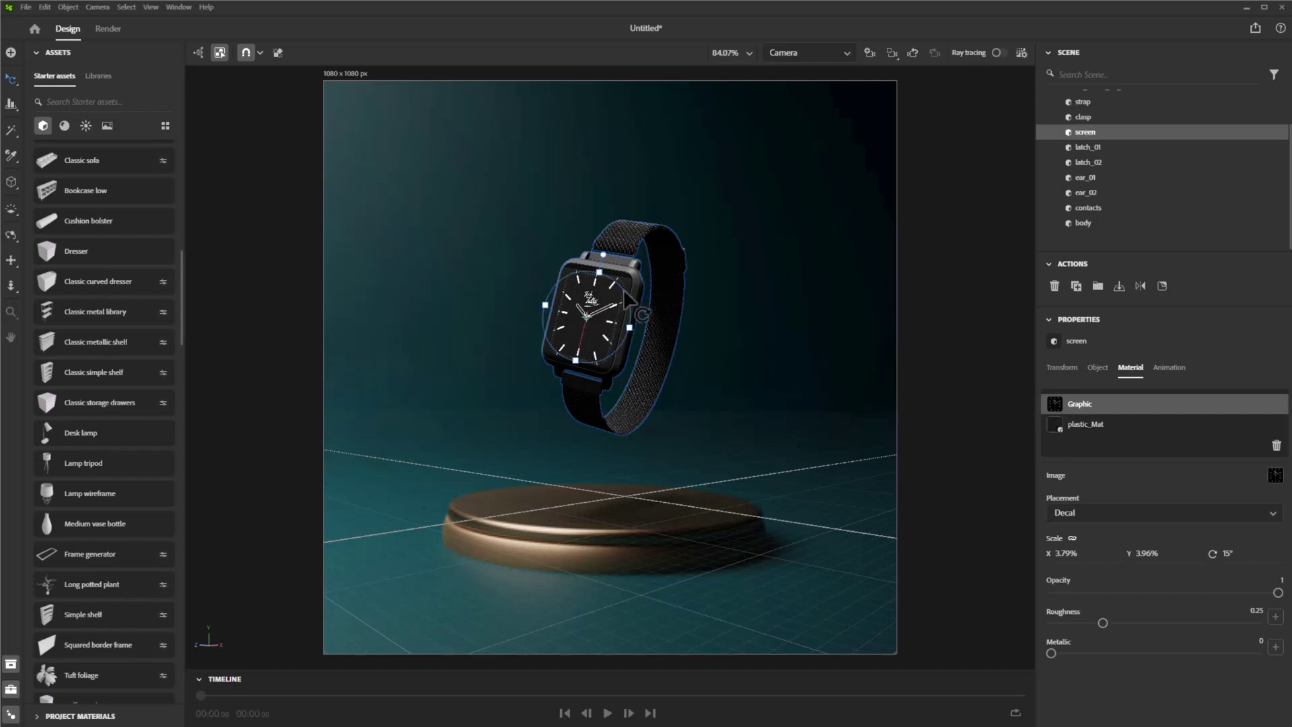
pyautogui.moveTo(623, 289); pyautogui.dragTo(629, 293)
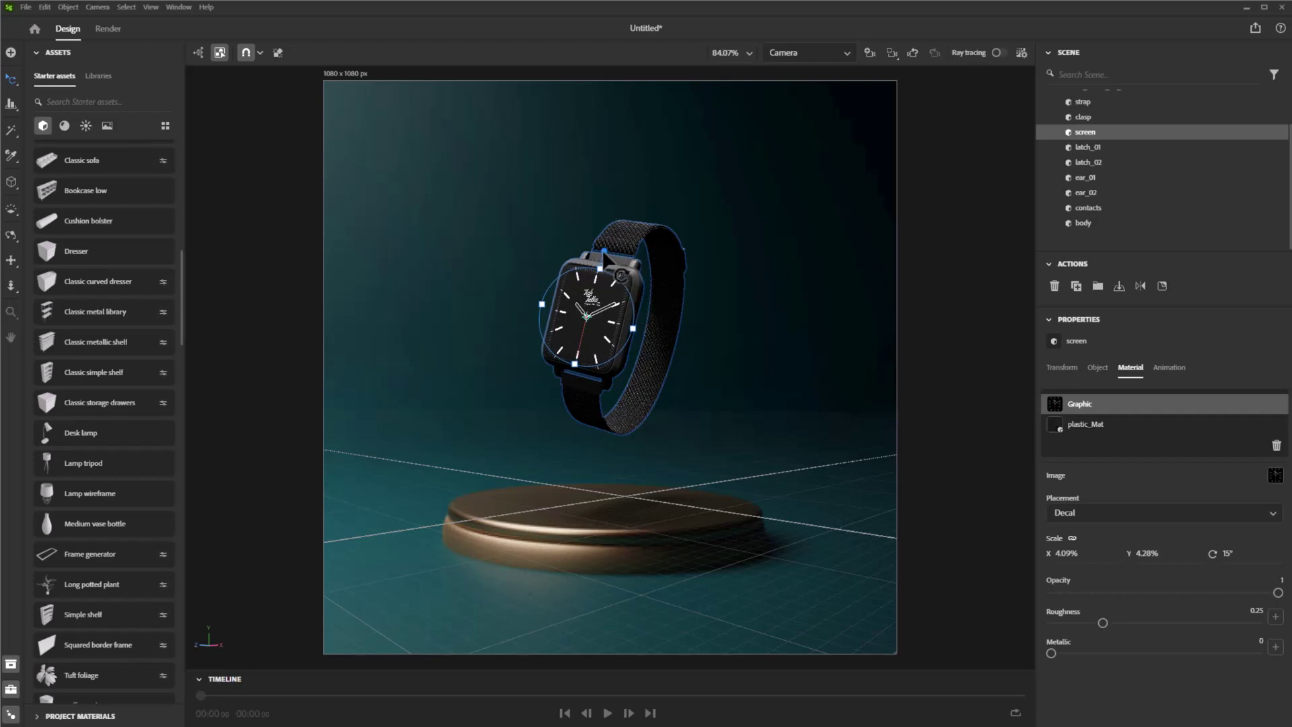
pyautogui.moveTo(604, 253); pyautogui.dragTo(609, 254)
pyautogui.click(820, 376)
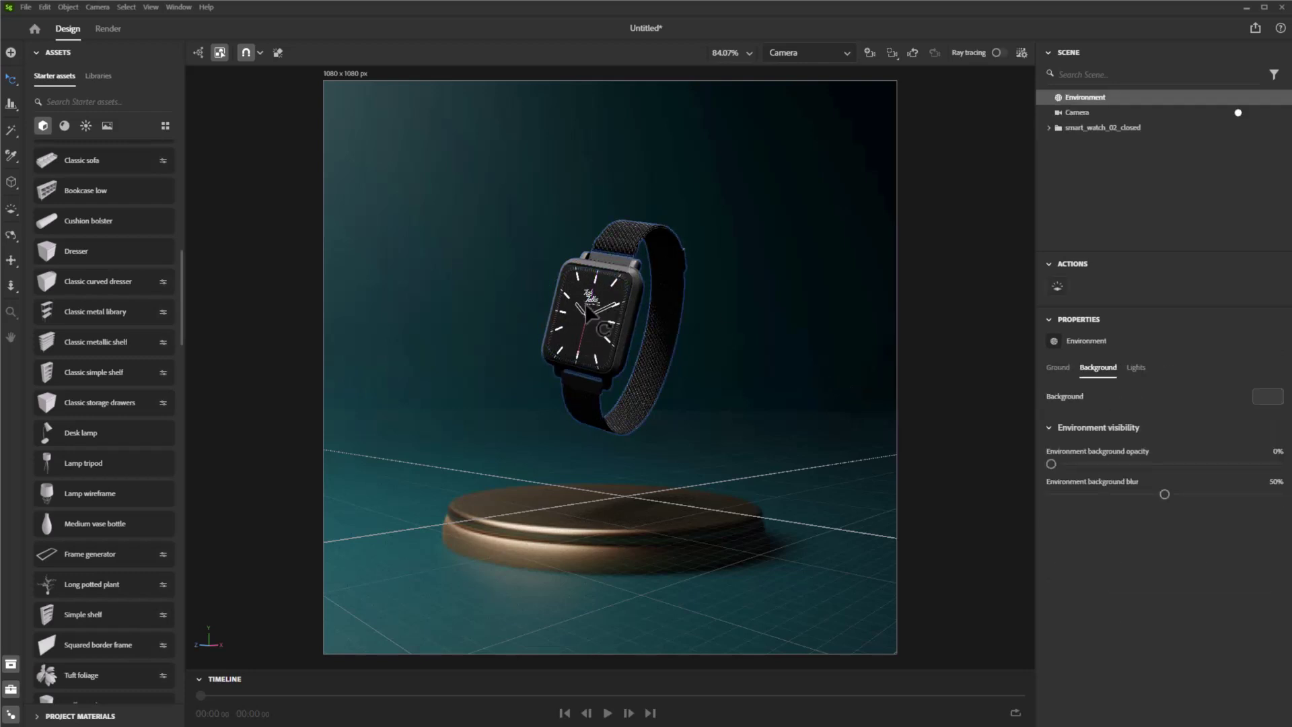
# Browse the starter materials and try the Carbon fiber material on the watch strap.
pyautogui.click(643, 319)
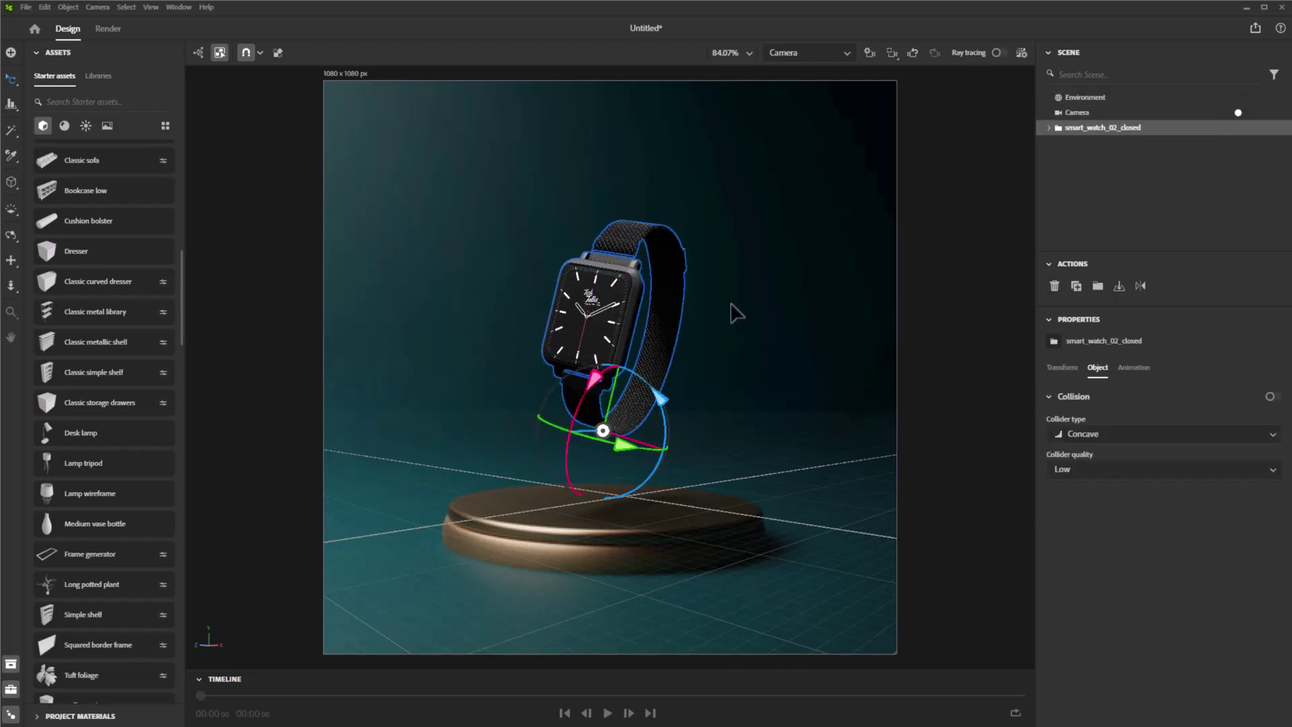
pyautogui.click(63, 126)
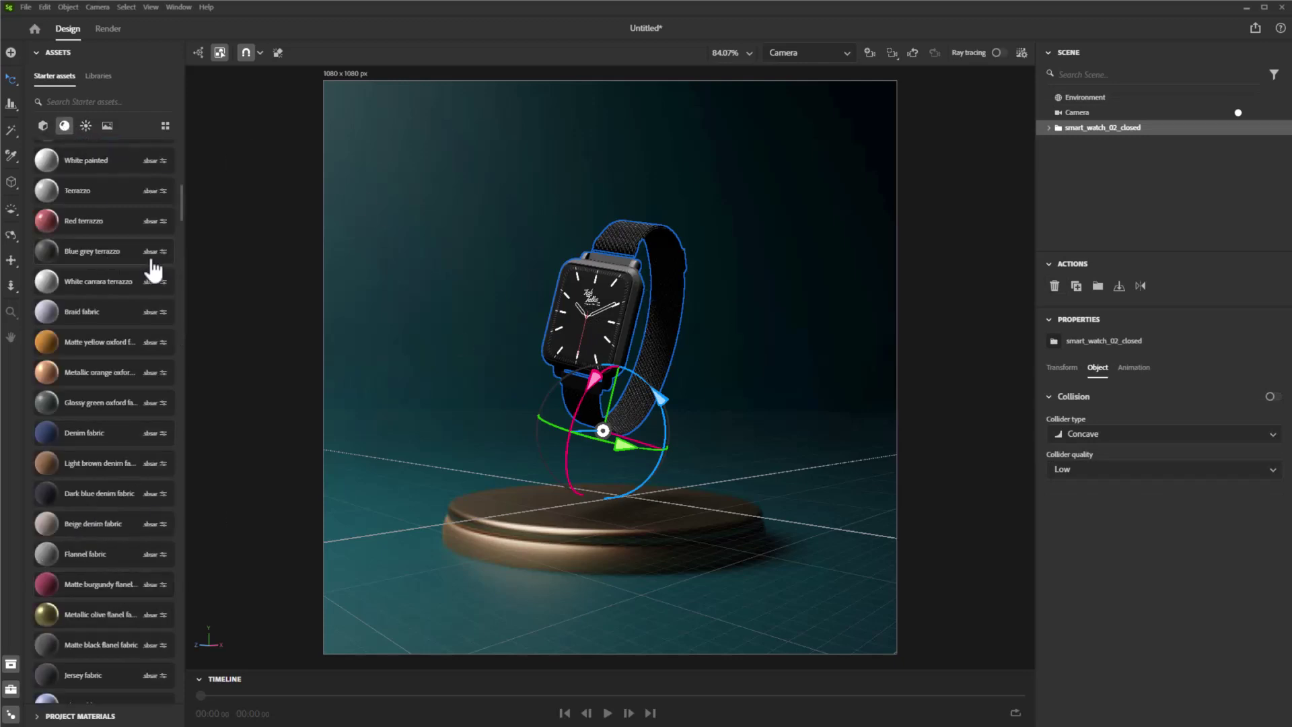
pyautogui.scroll(-5, 119, 588)
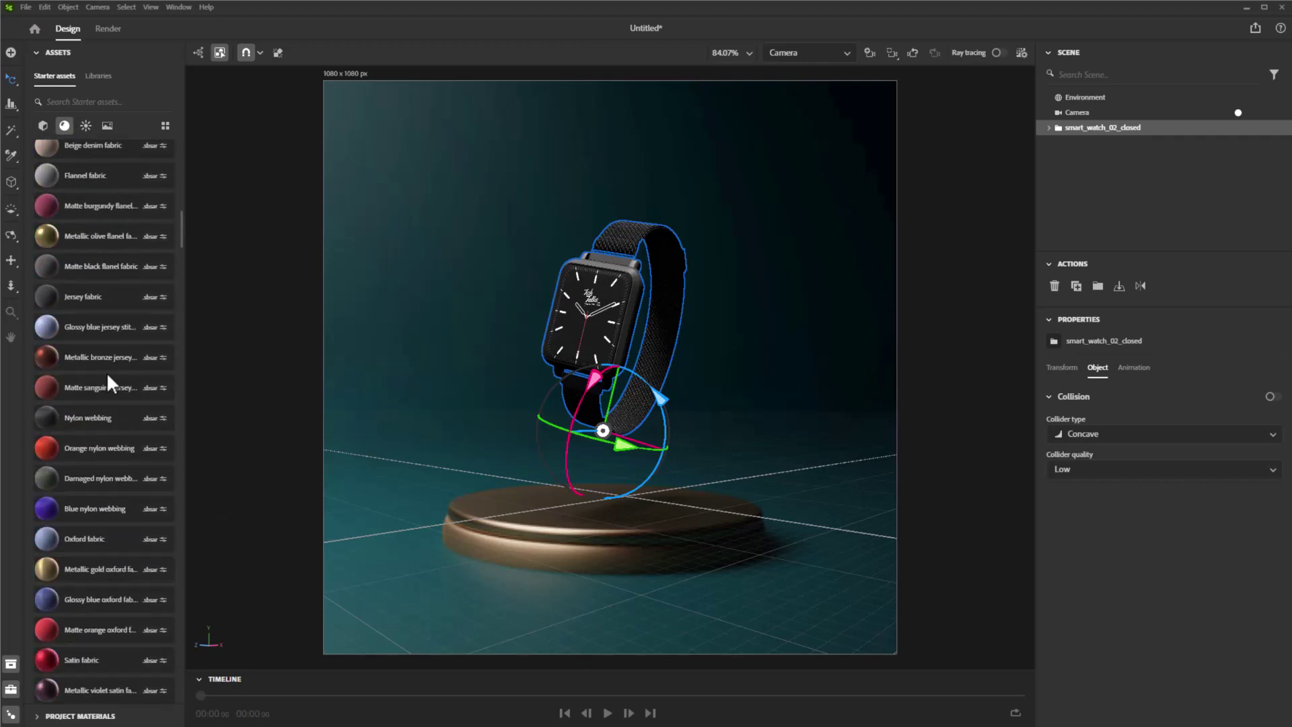
pyautogui.scroll(-5, 113, 609)
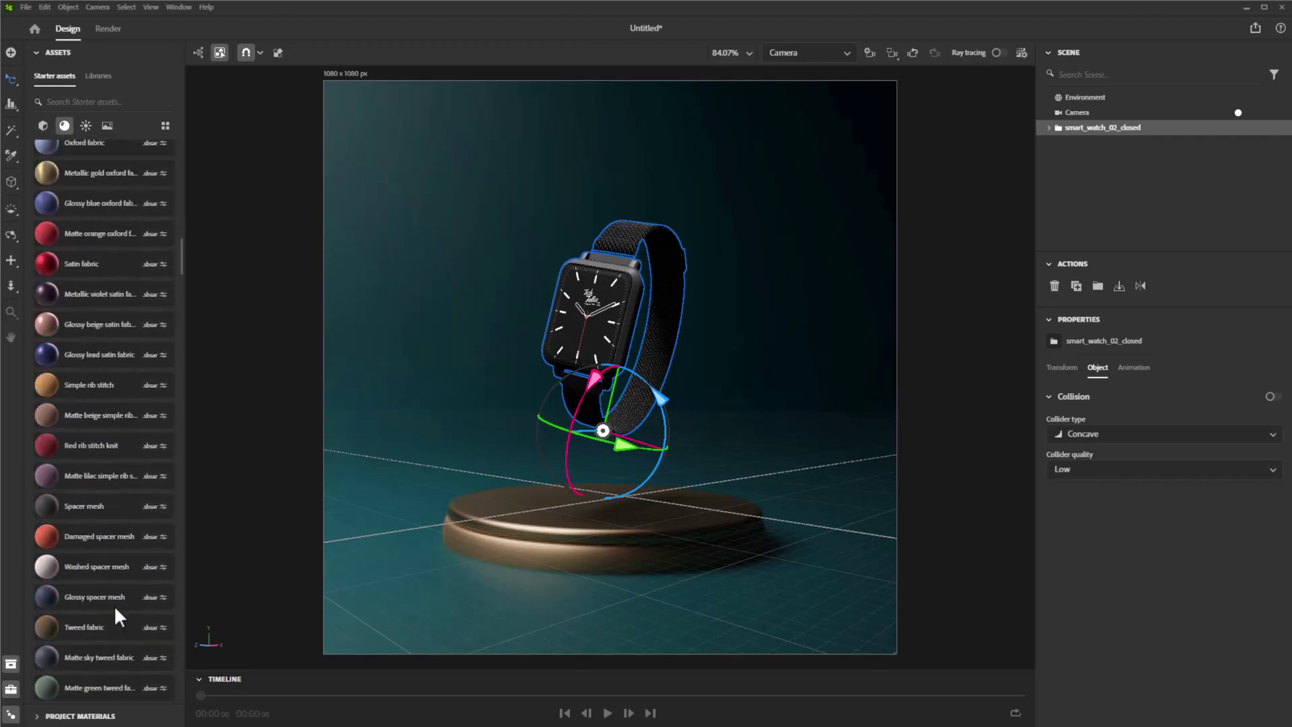
pyautogui.scroll(-6, 116, 609)
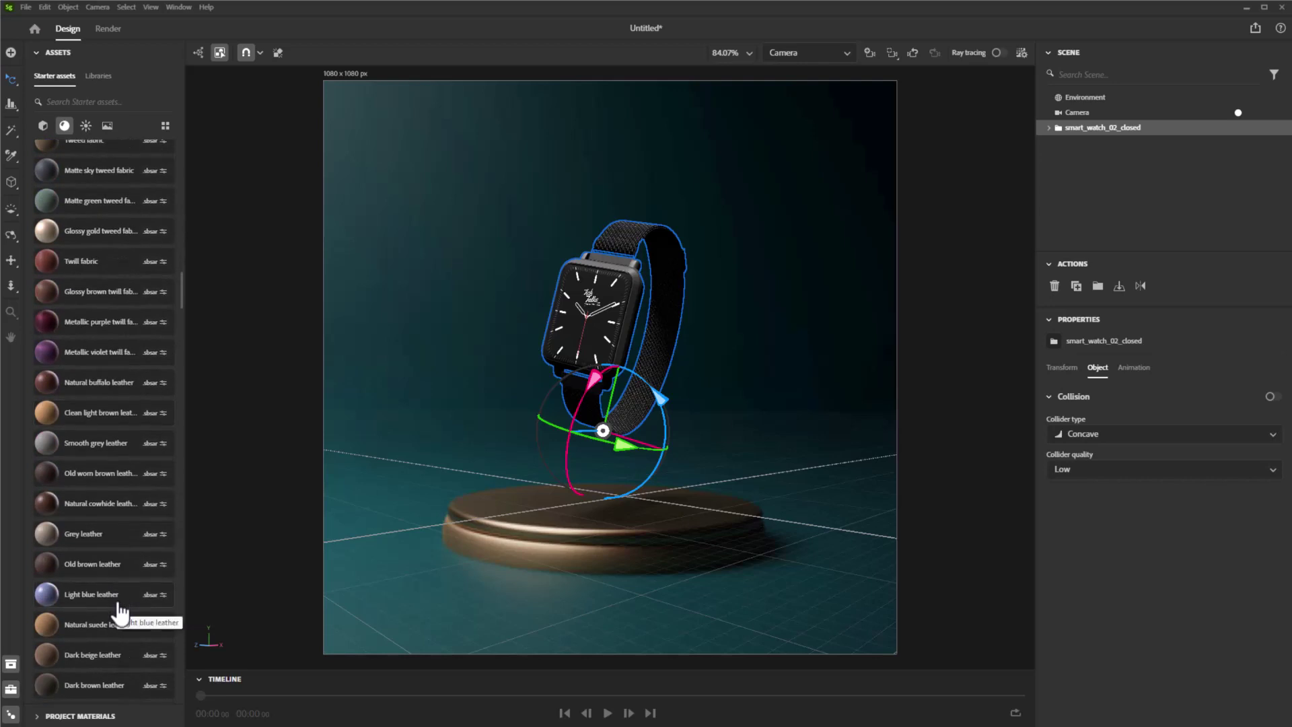
pyautogui.scroll(-7, 119, 612)
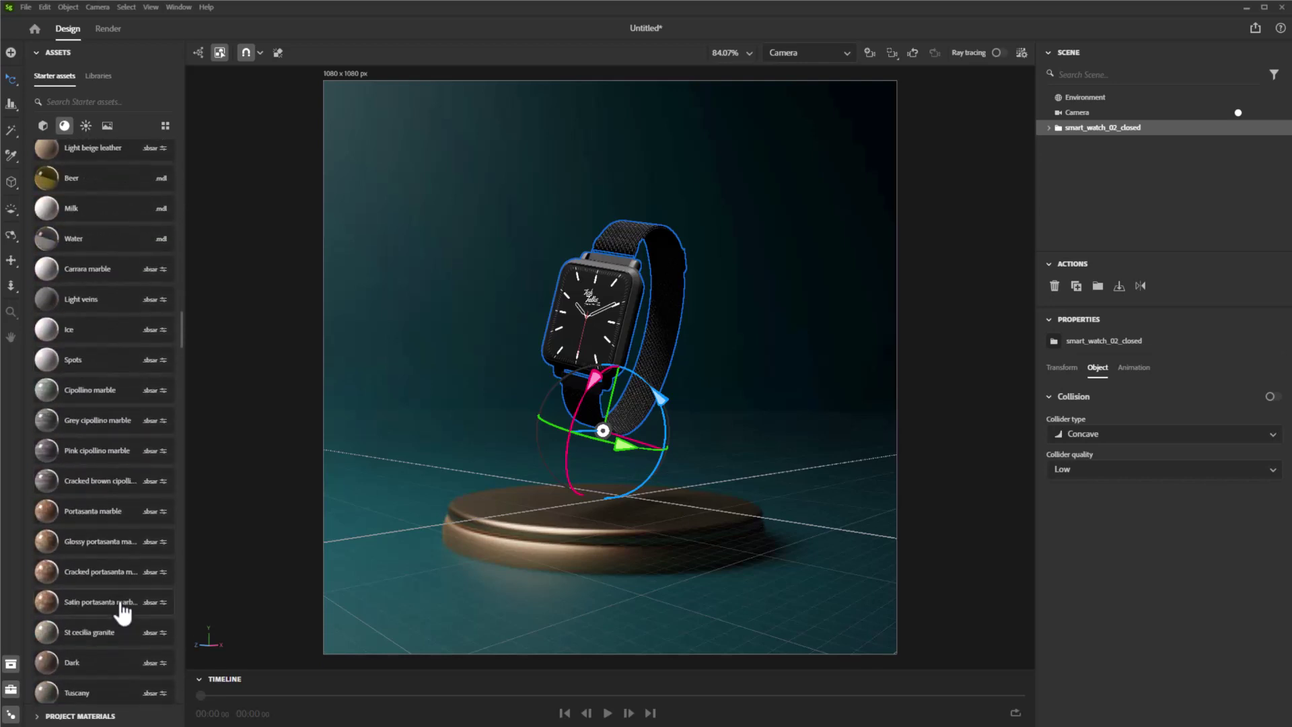
pyautogui.scroll(-8, 121, 610)
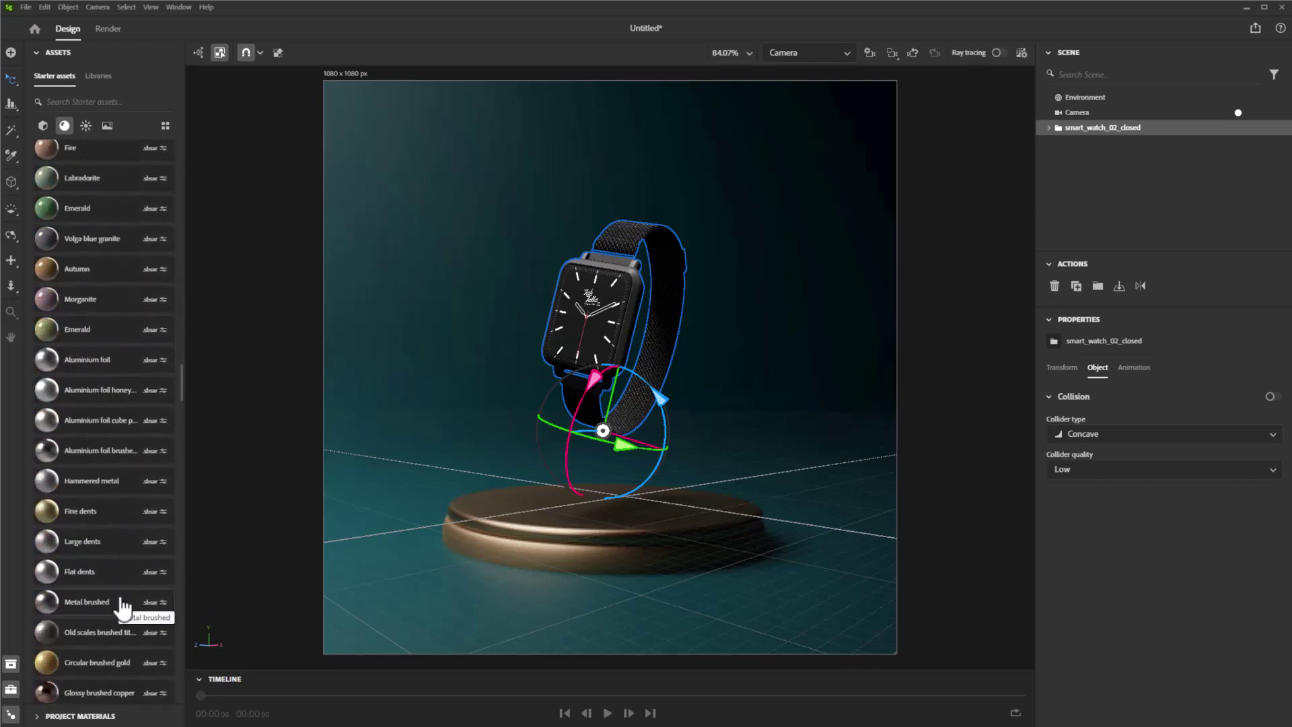
pyautogui.scroll(-8, 121, 607)
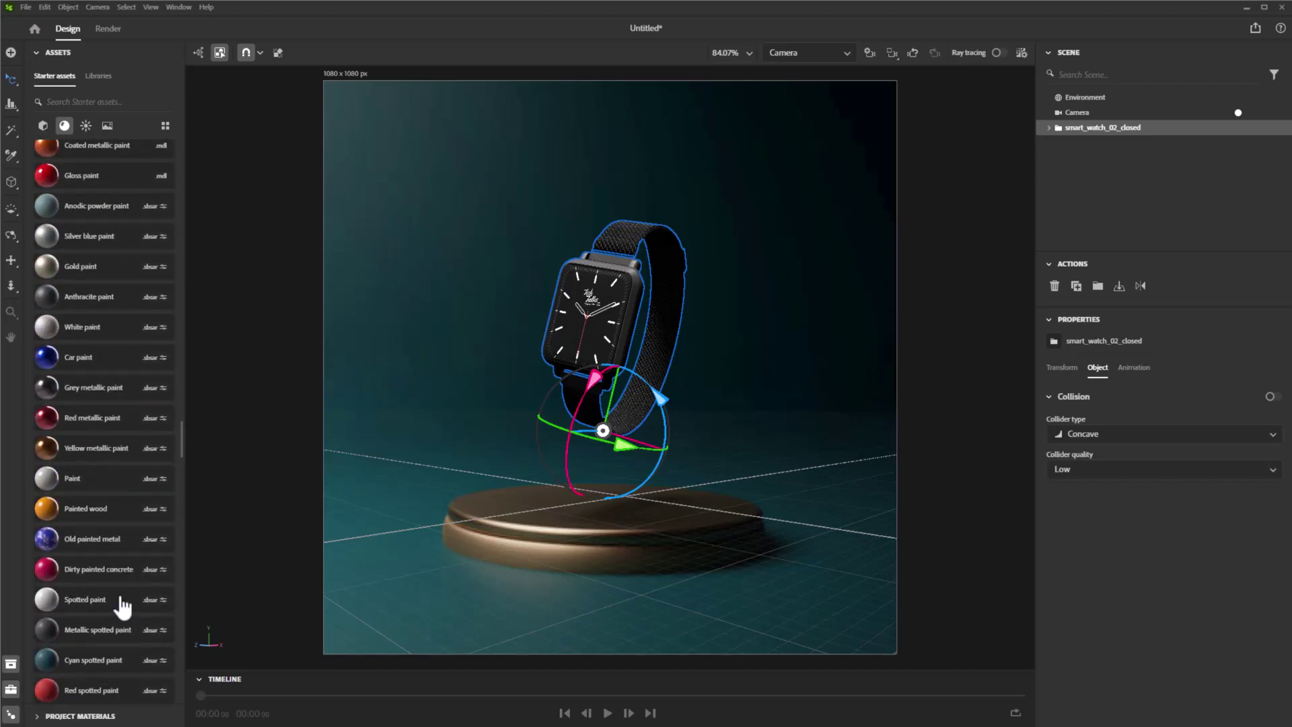
pyautogui.scroll(-8, 122, 607)
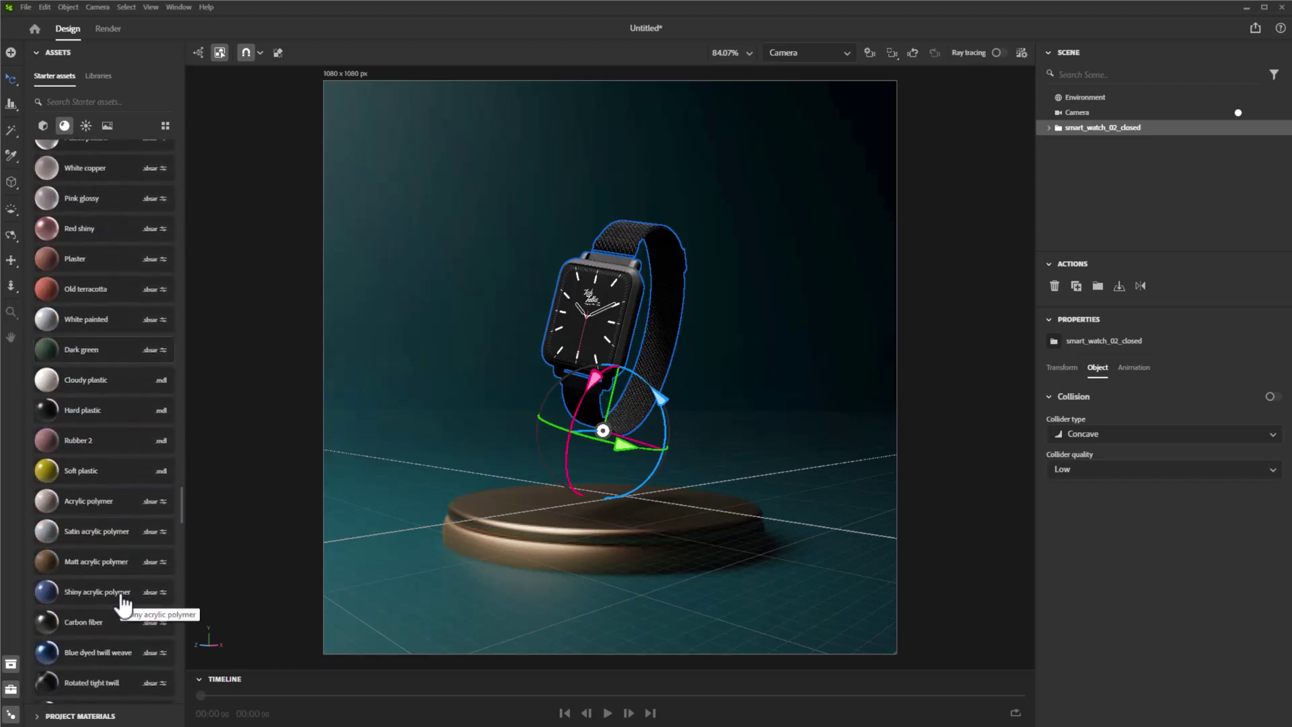
pyautogui.scroll(-3, 122, 605)
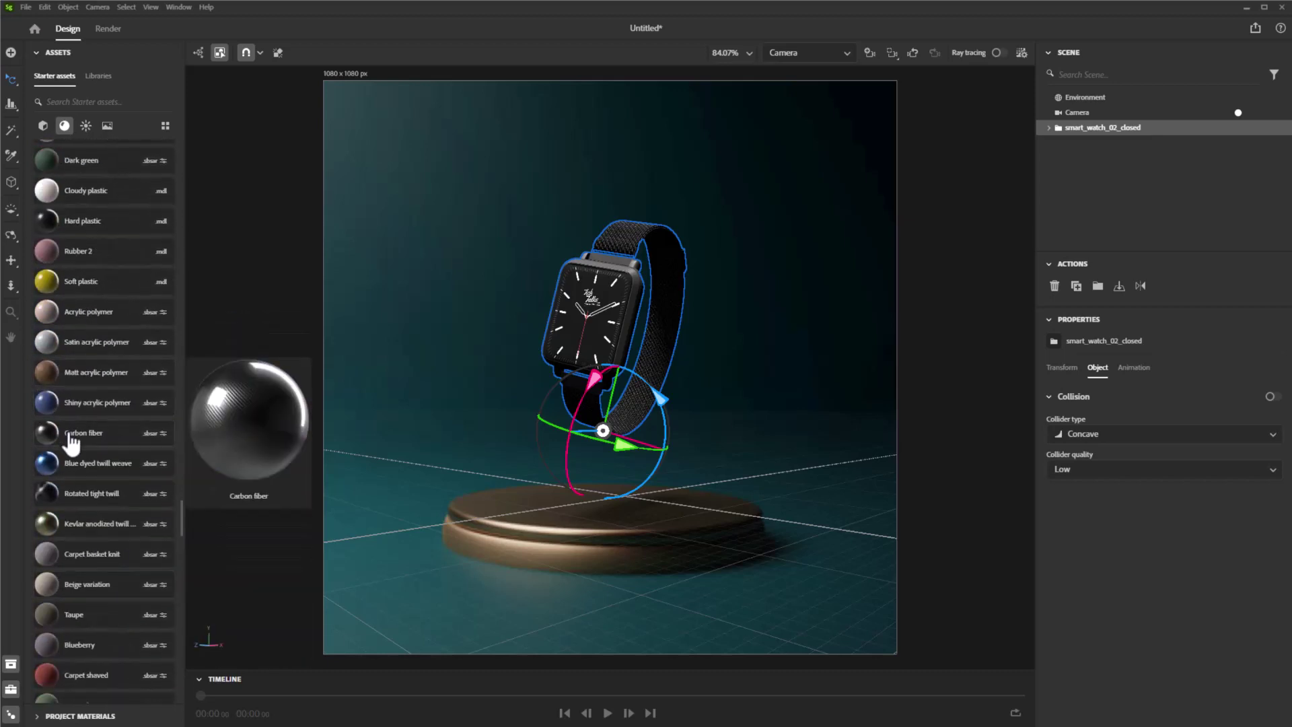
pyautogui.moveTo(67, 434); pyautogui.dragTo(662, 277)
pyautogui.moveTo(638, 236); pyautogui.dragTo(638, 235)
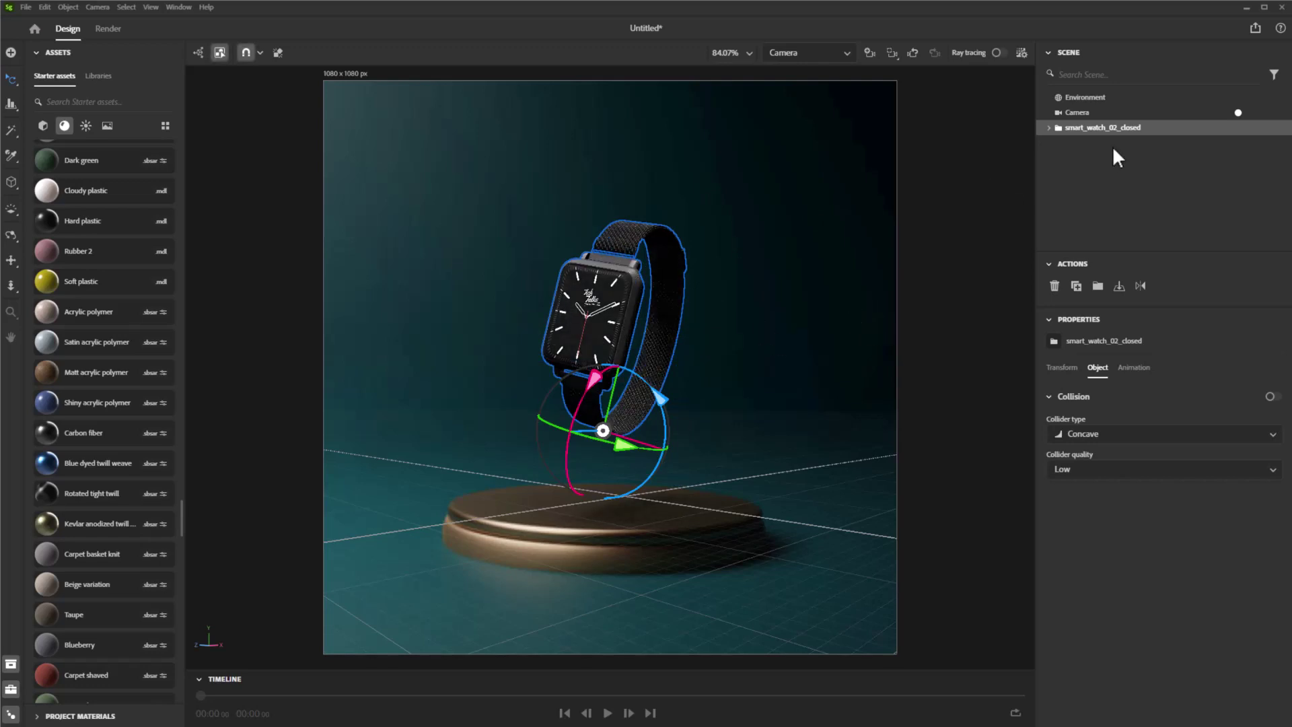
# Enable the Spin animation for the whole smart_watch_02_closed group and bring its full settings into view.
pyautogui.click(1048, 127)
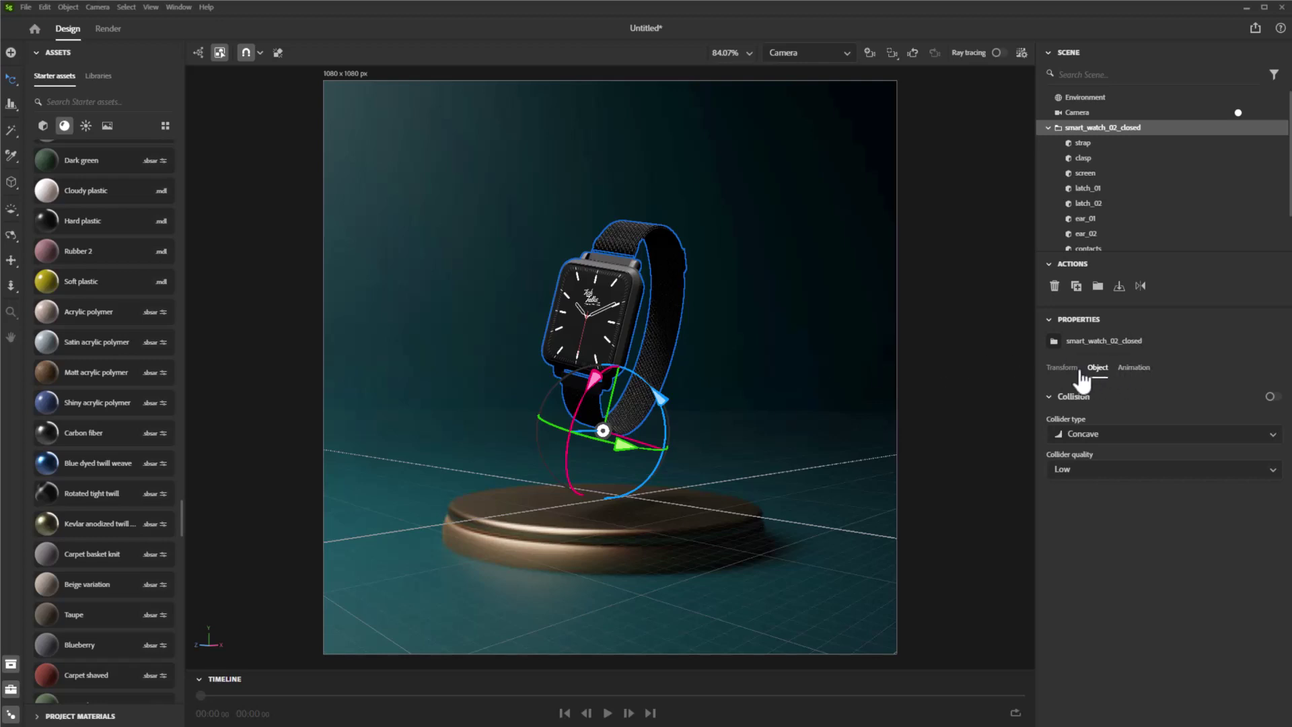
pyautogui.click(1134, 372)
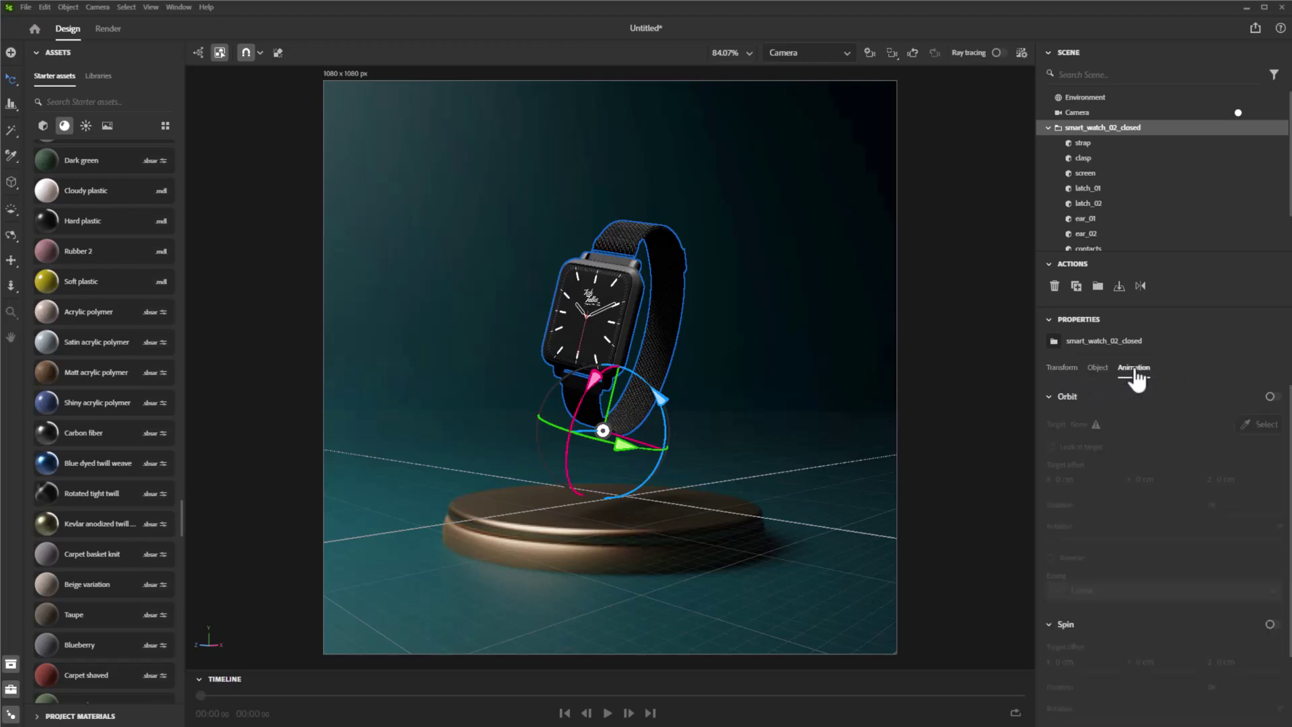
pyautogui.click(1047, 127)
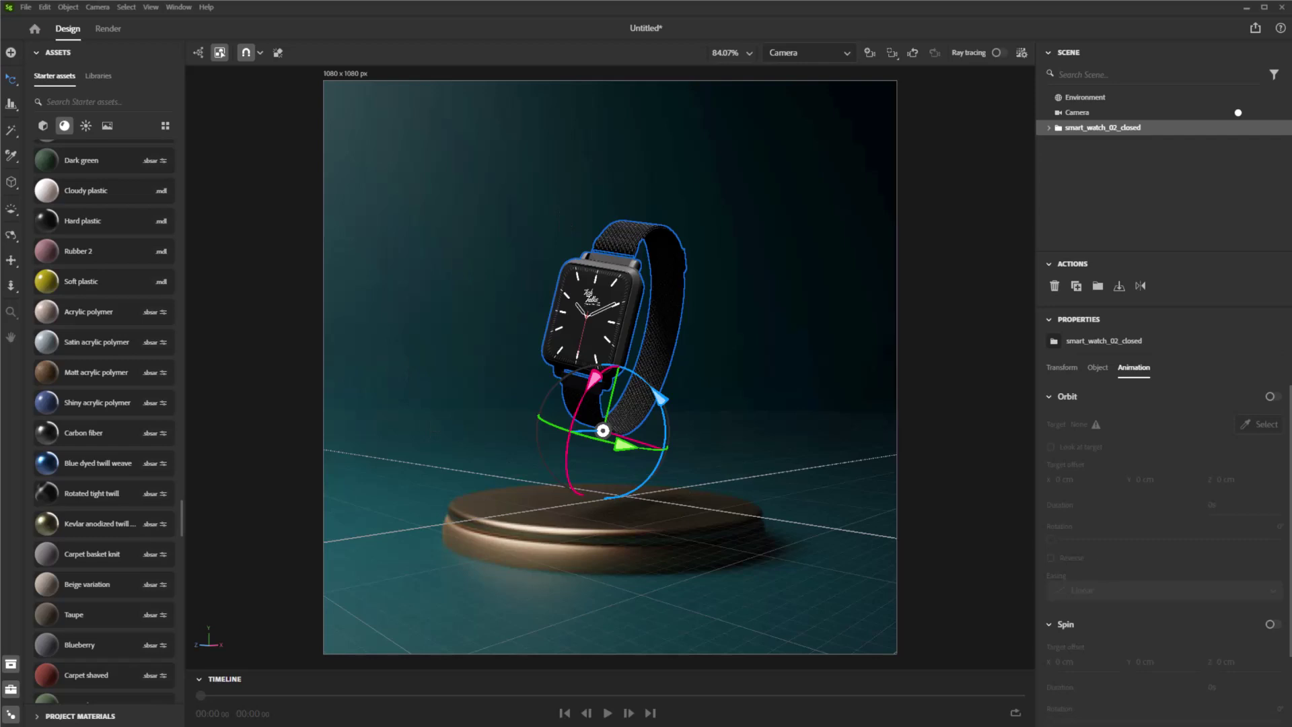
pyautogui.click(1269, 624)
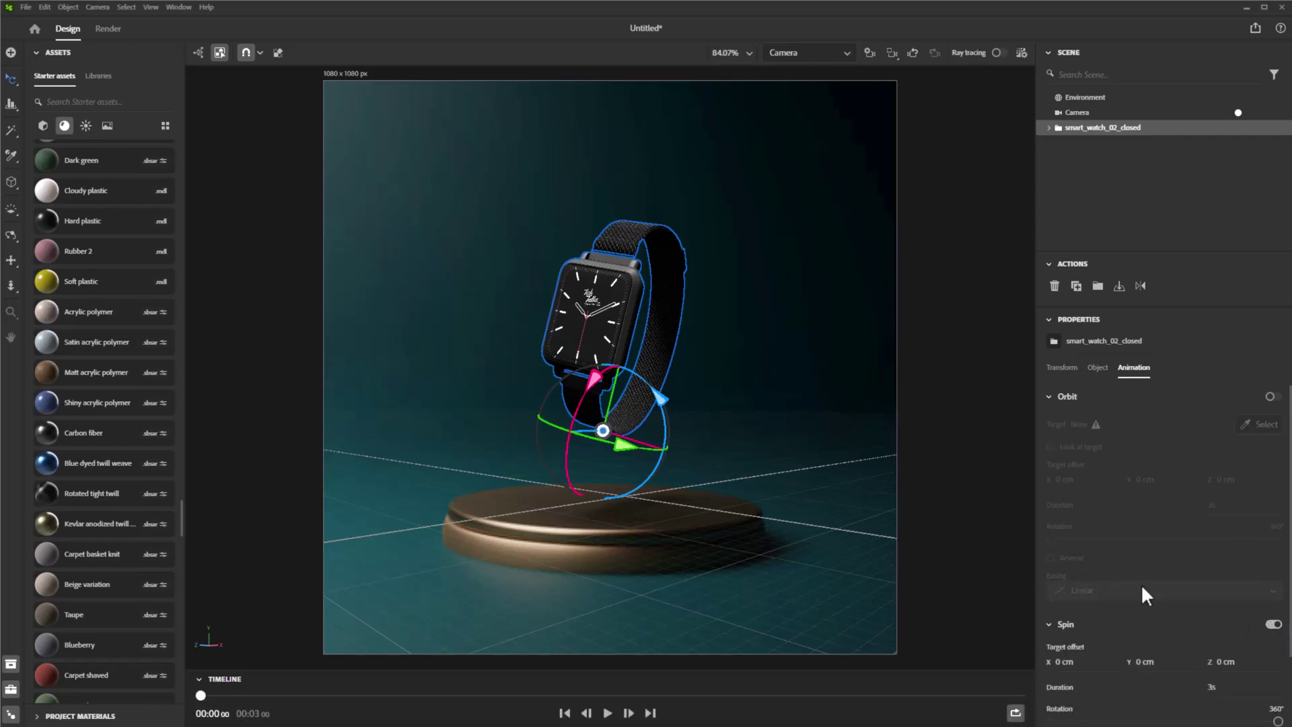
pyautogui.scroll(-2, 1205, 647)
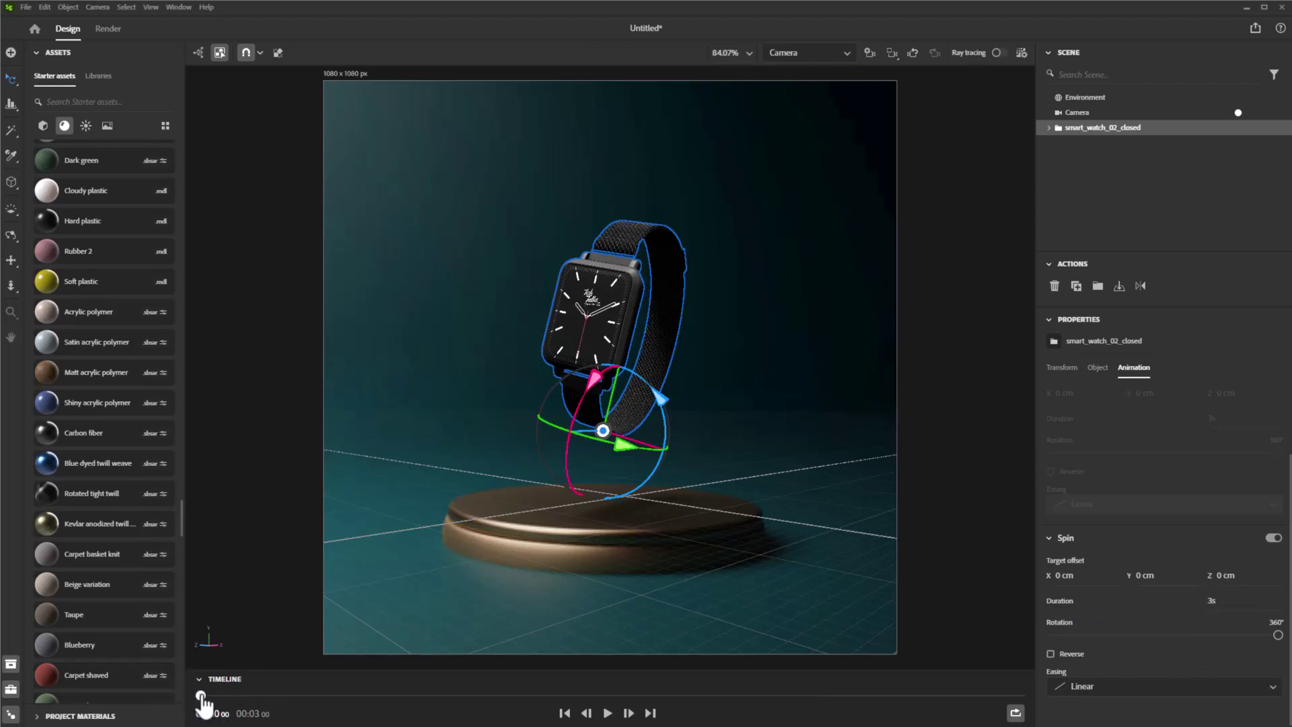
# Return the animation timeline to its start, play the test-Camera clip in Media Player, and close the player.
pyautogui.moveTo(201, 695); pyautogui.dragTo(100, 700)
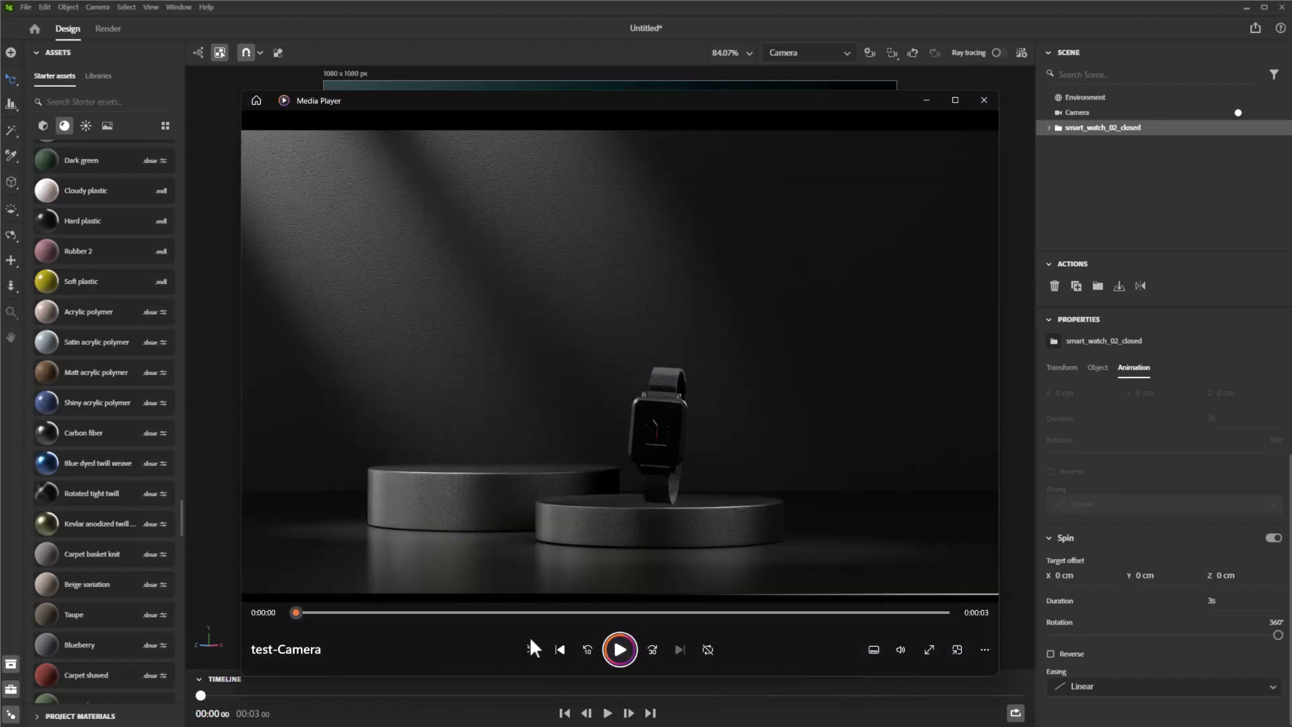
pyautogui.click(618, 649)
pyautogui.click(617, 651)
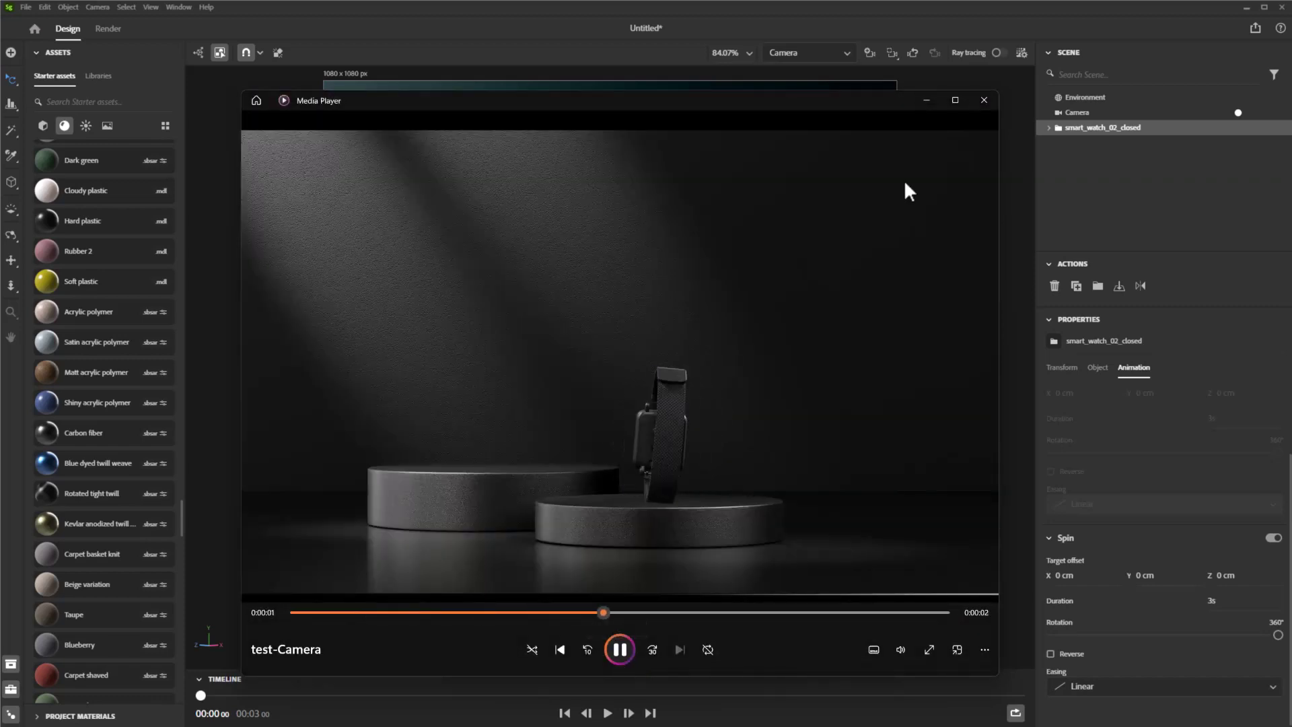
pyautogui.click(985, 103)
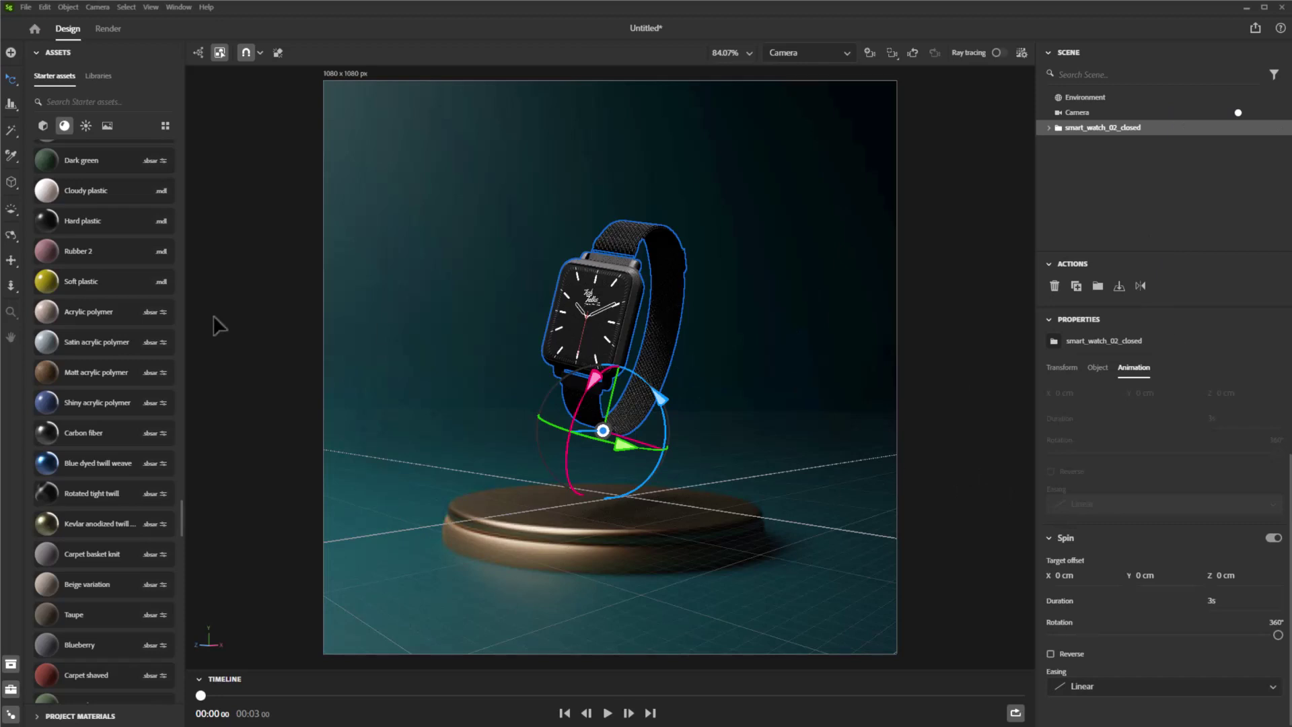
# Deselect the watch and set up the render export with filename ProductStill and format PSD (32 bits/channel).
pyautogui.click(224, 187)
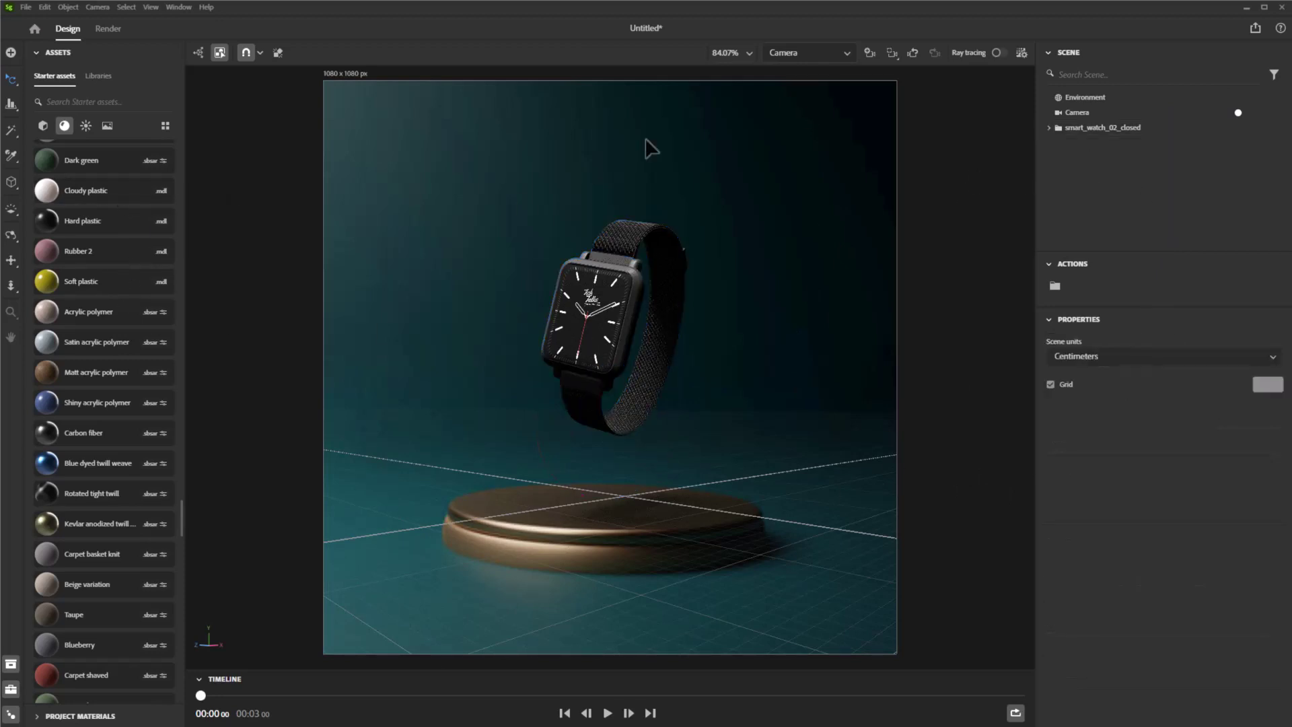
pyautogui.click(110, 30)
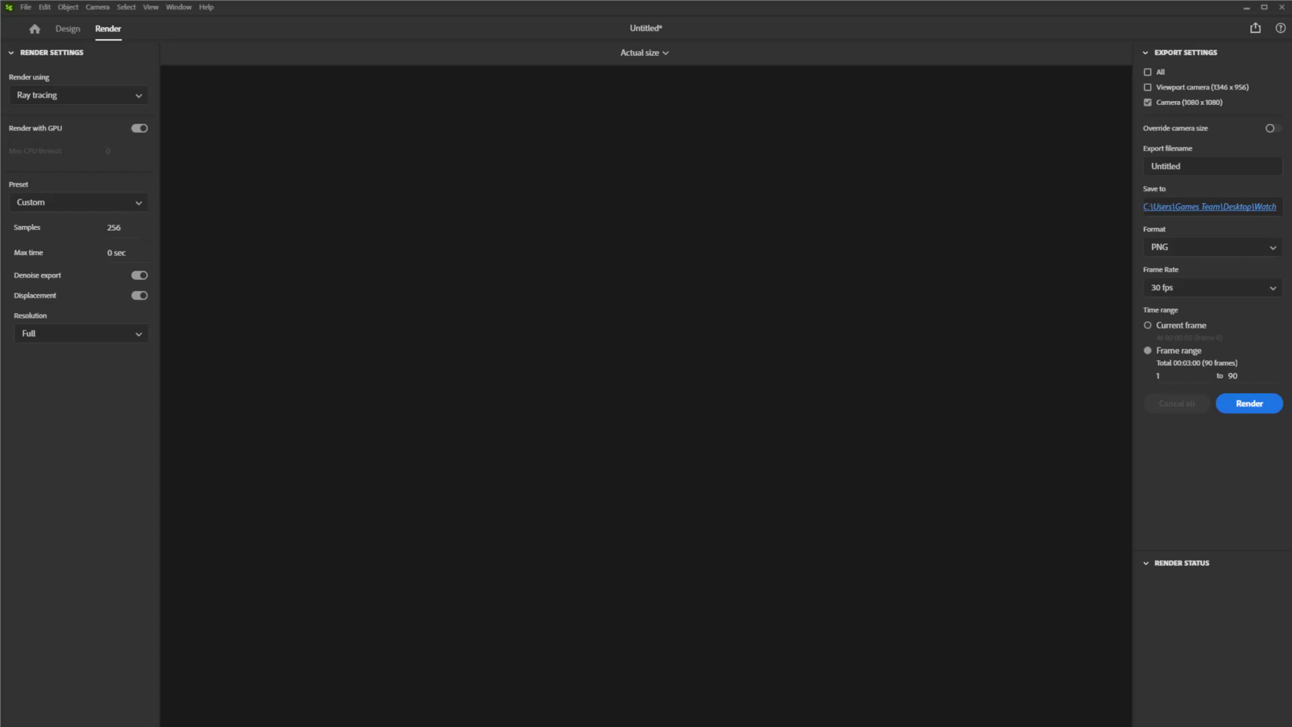
pyautogui.moveTo(1170, 165)
pyautogui.mouseDown()
pyautogui.moveTo(1054, 160)
pyautogui.moveTo(1162, 171)
pyautogui.mouseUp()
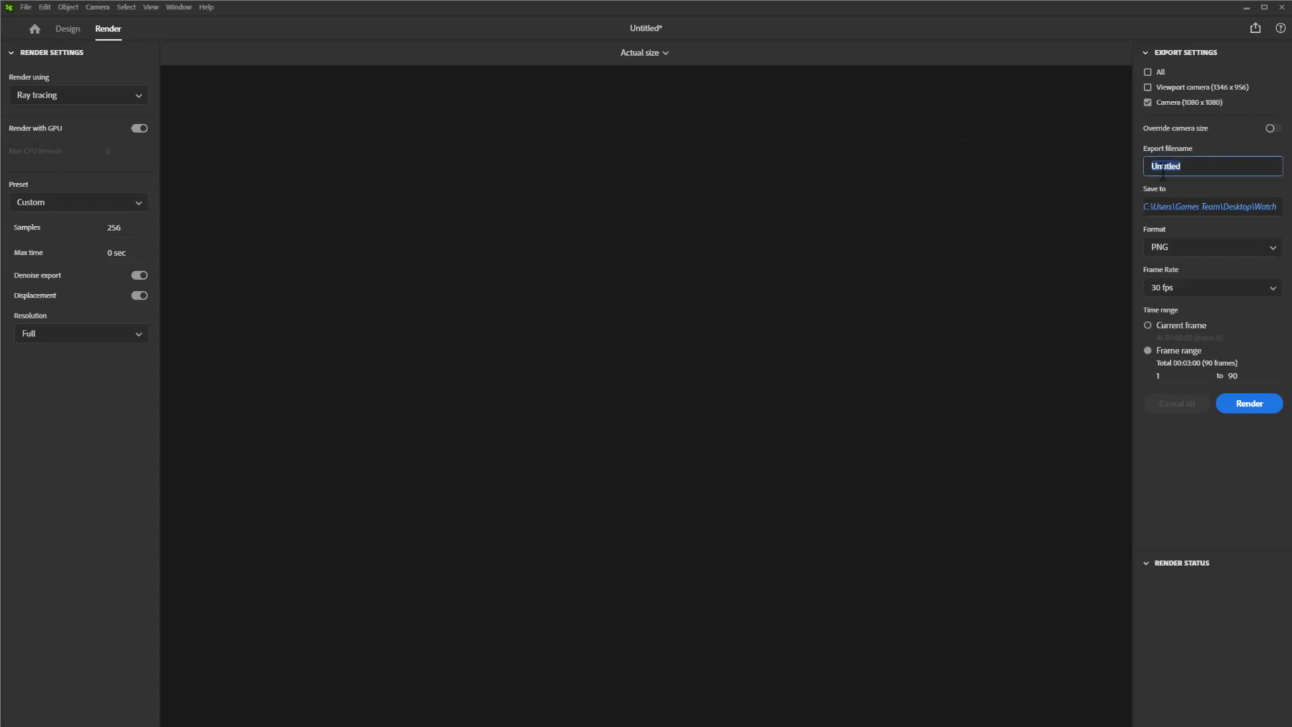
pyautogui.write('ProductStill')
pyautogui.click(1221, 259)
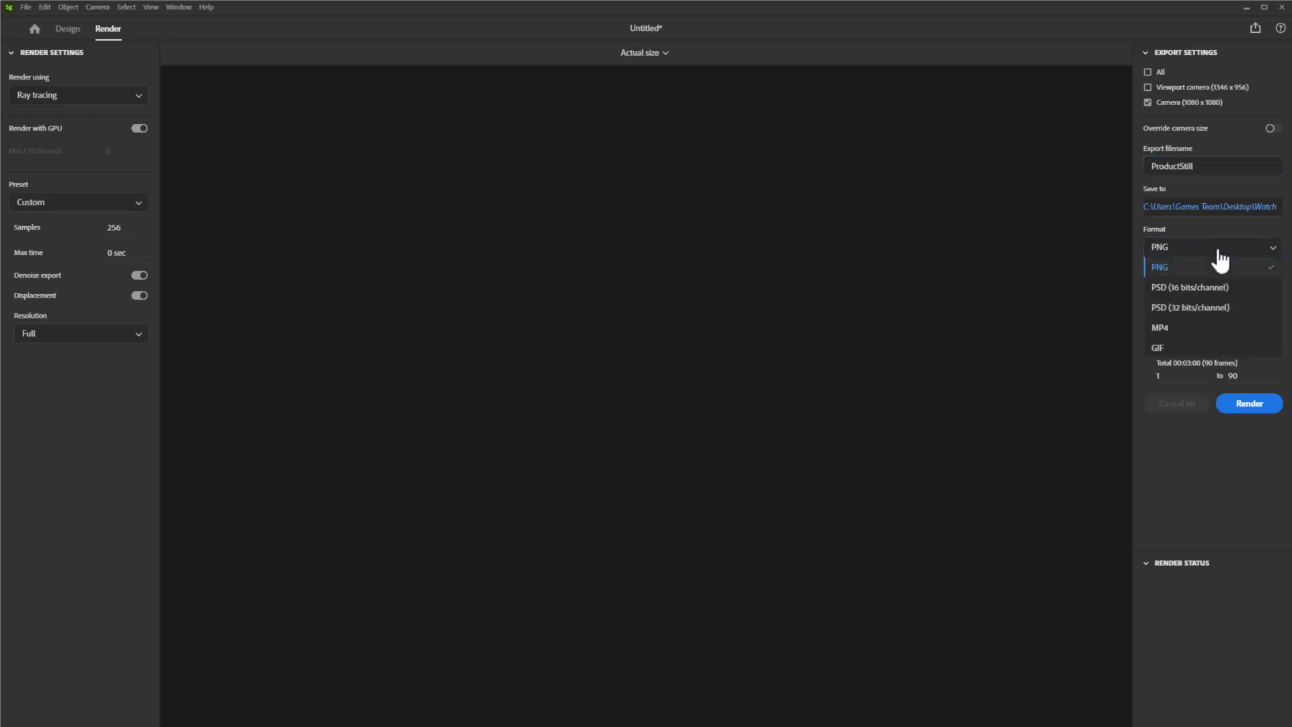
pyautogui.click(1177, 309)
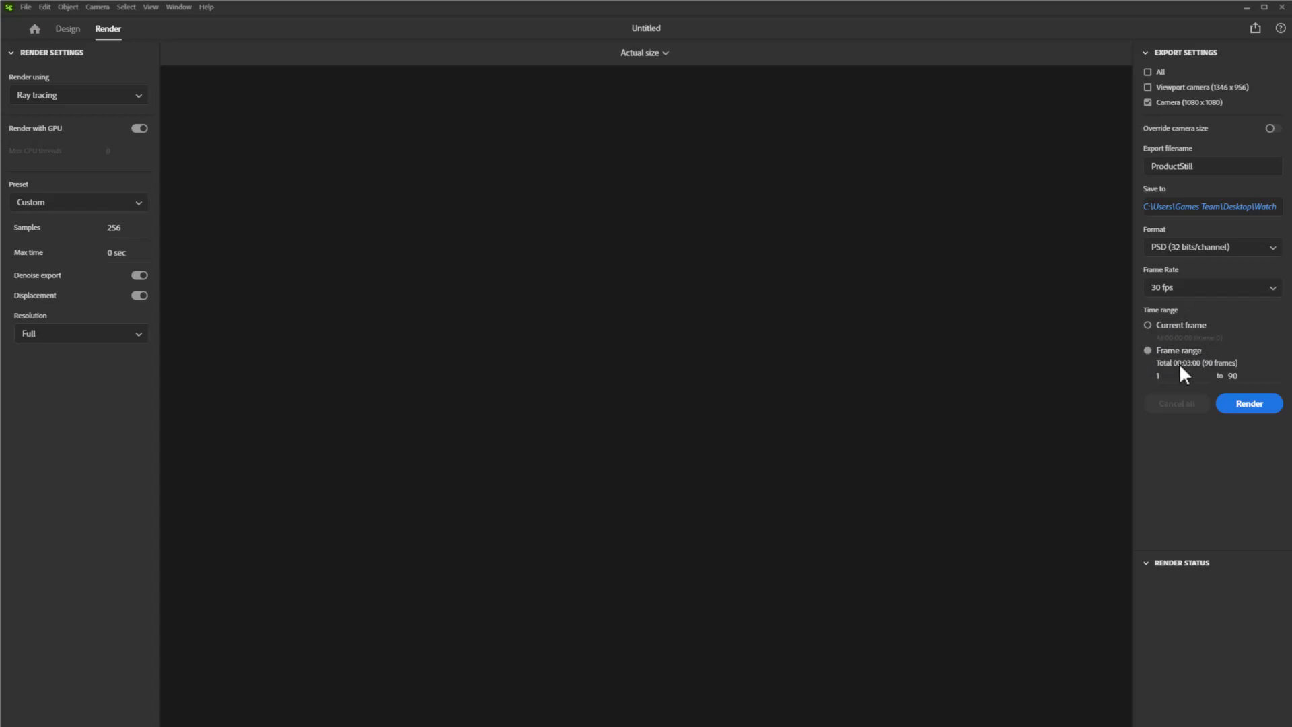
# Render only the current frame, using Ray tracing with denoised export.
pyautogui.click(1149, 327)
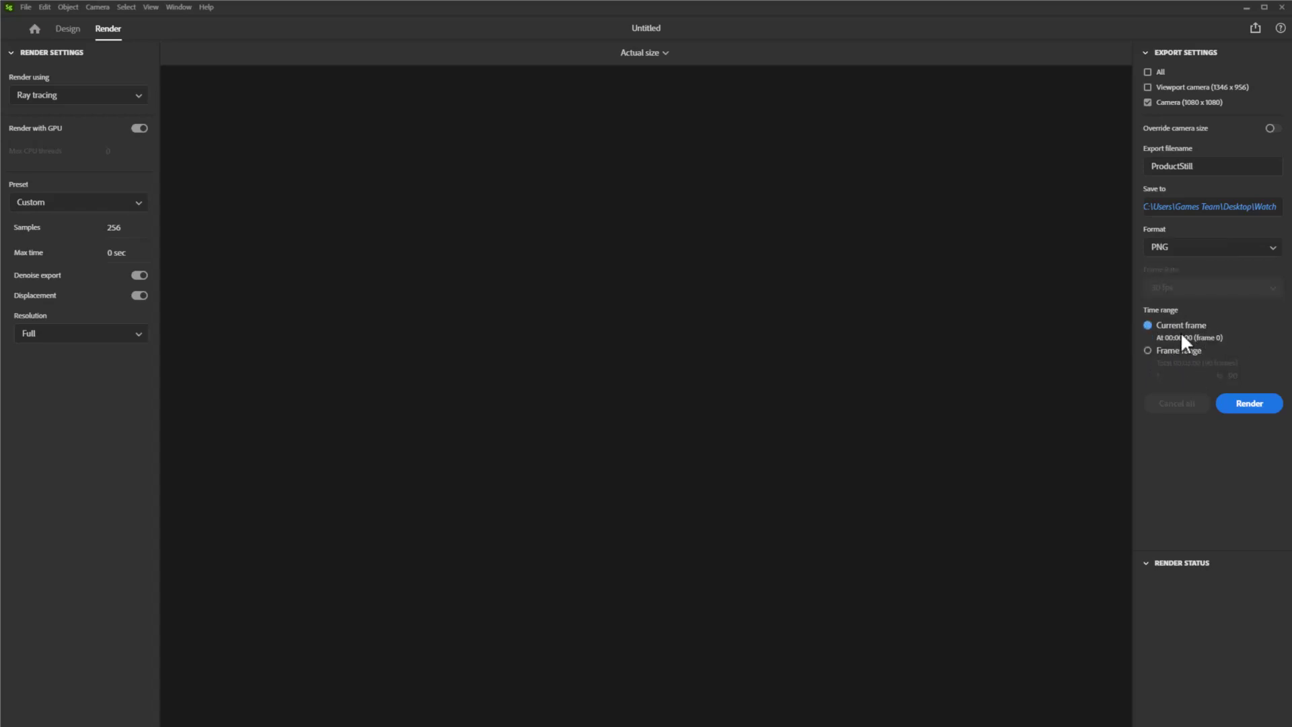
pyautogui.click(72, 94)
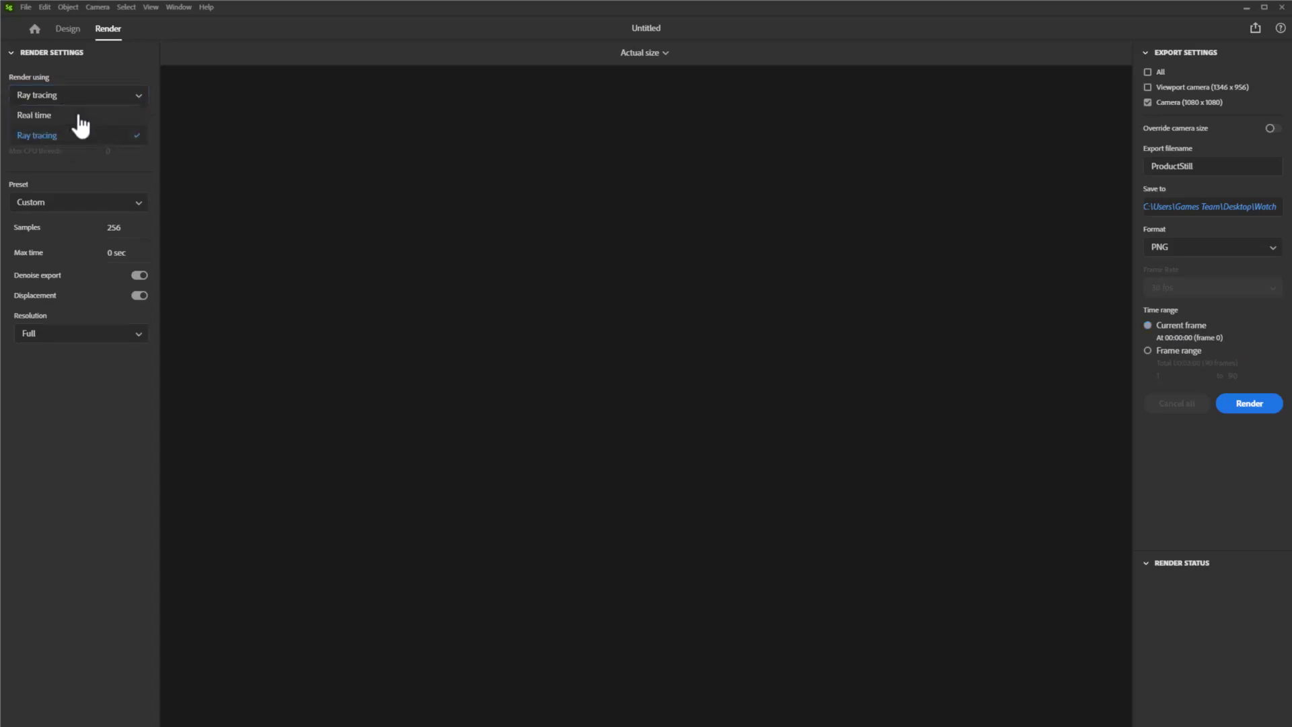
pyautogui.click(80, 140)
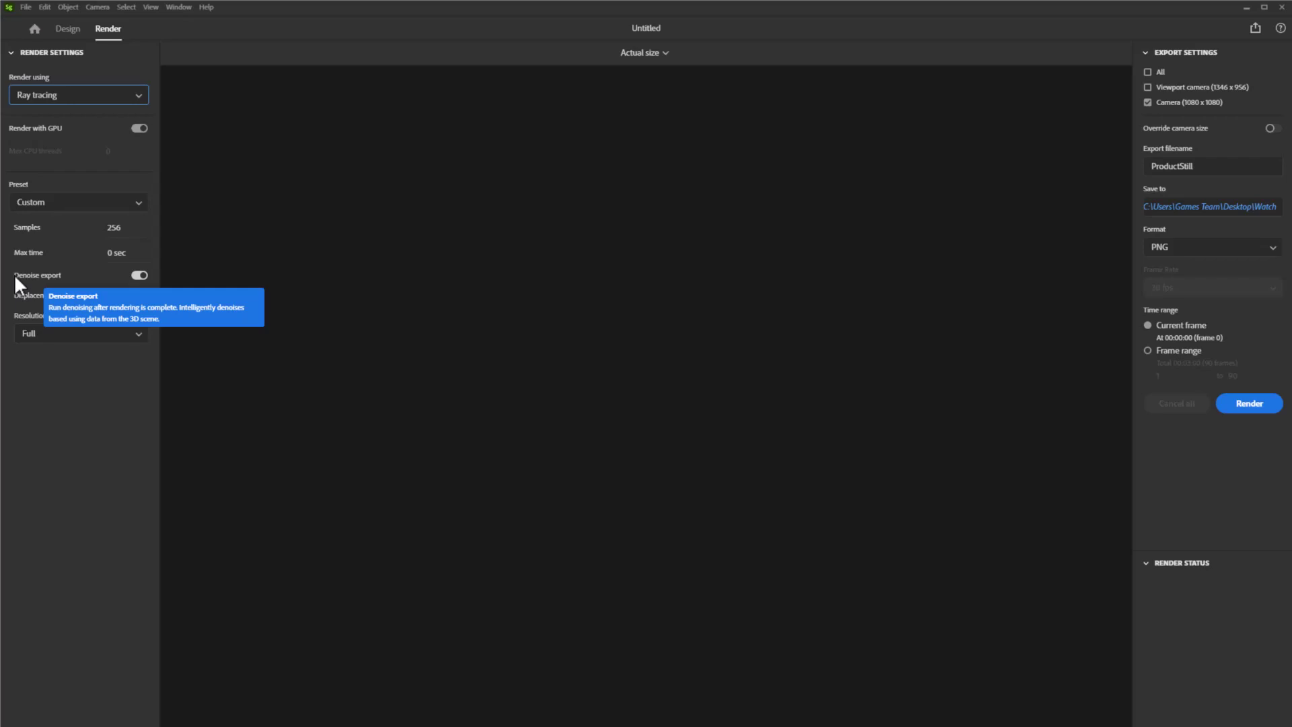
pyautogui.click(140, 275)
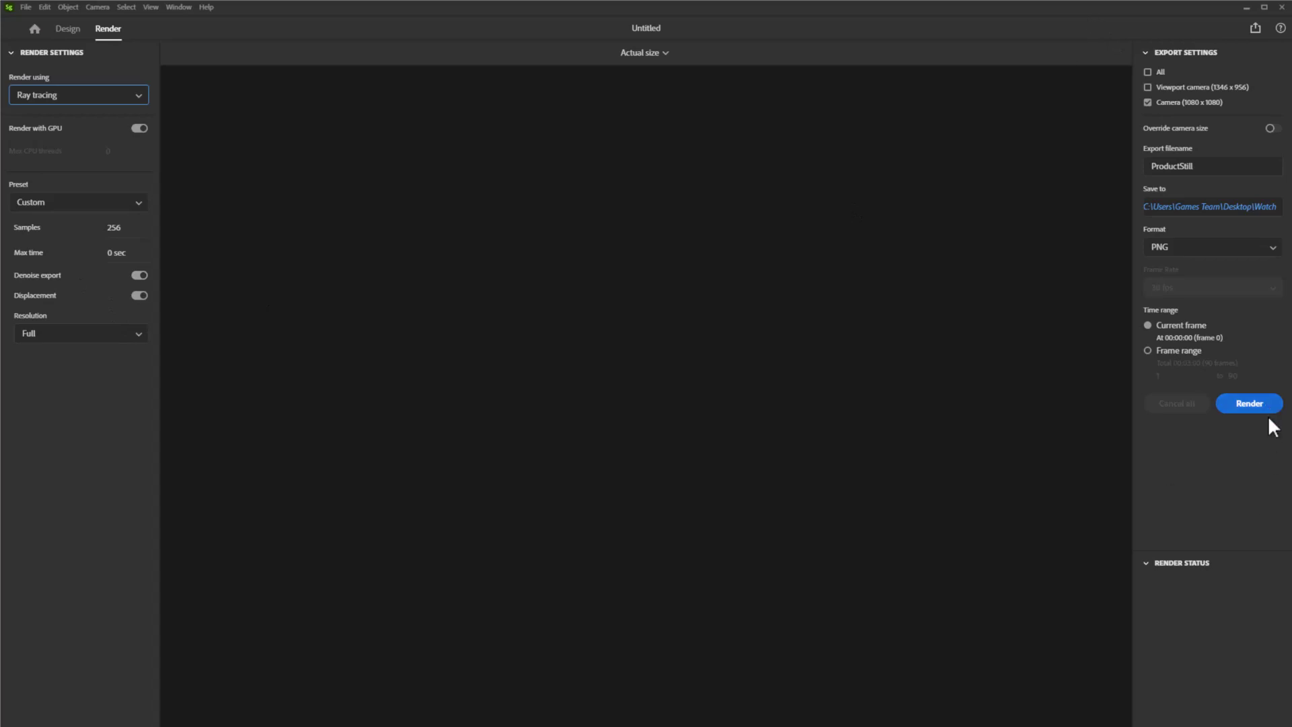
pyautogui.click(1252, 403)
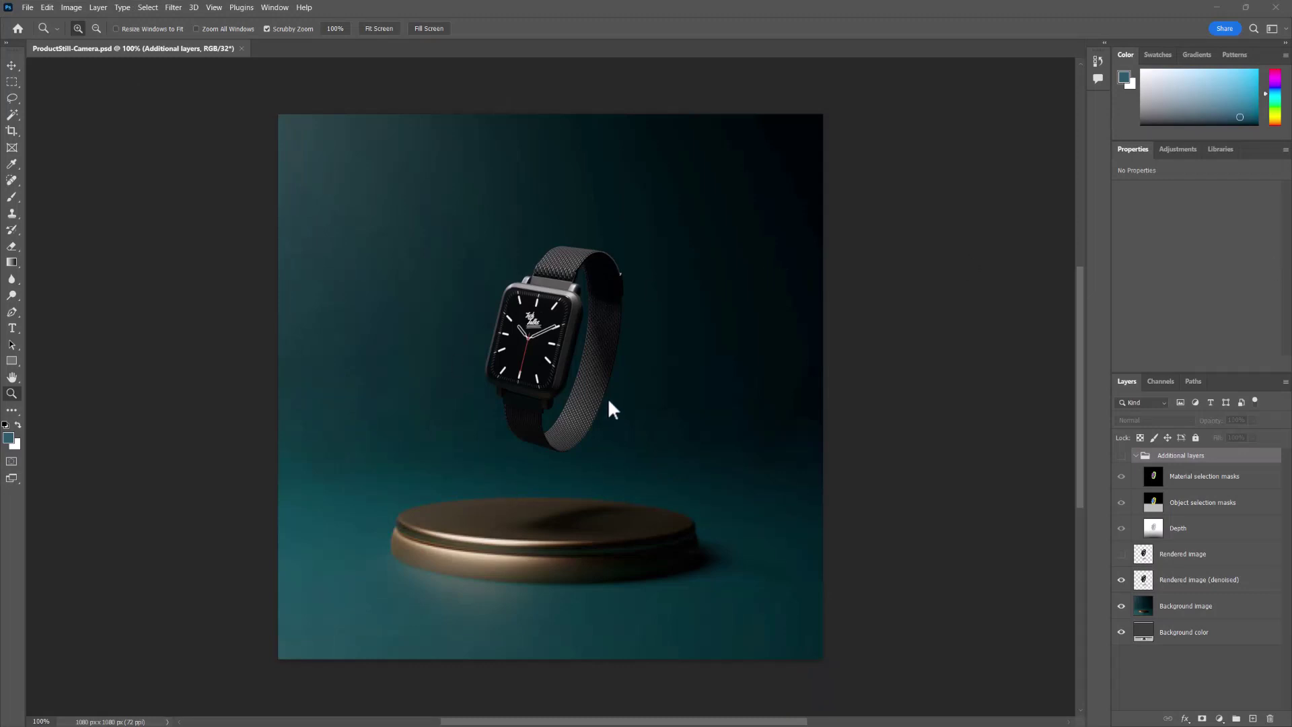
# Switch to ProductStill-Camera.psd in Photoshop, examine the watch up close, and preview the selection masks in the Additional layers group.
pyautogui.click(567, 327)
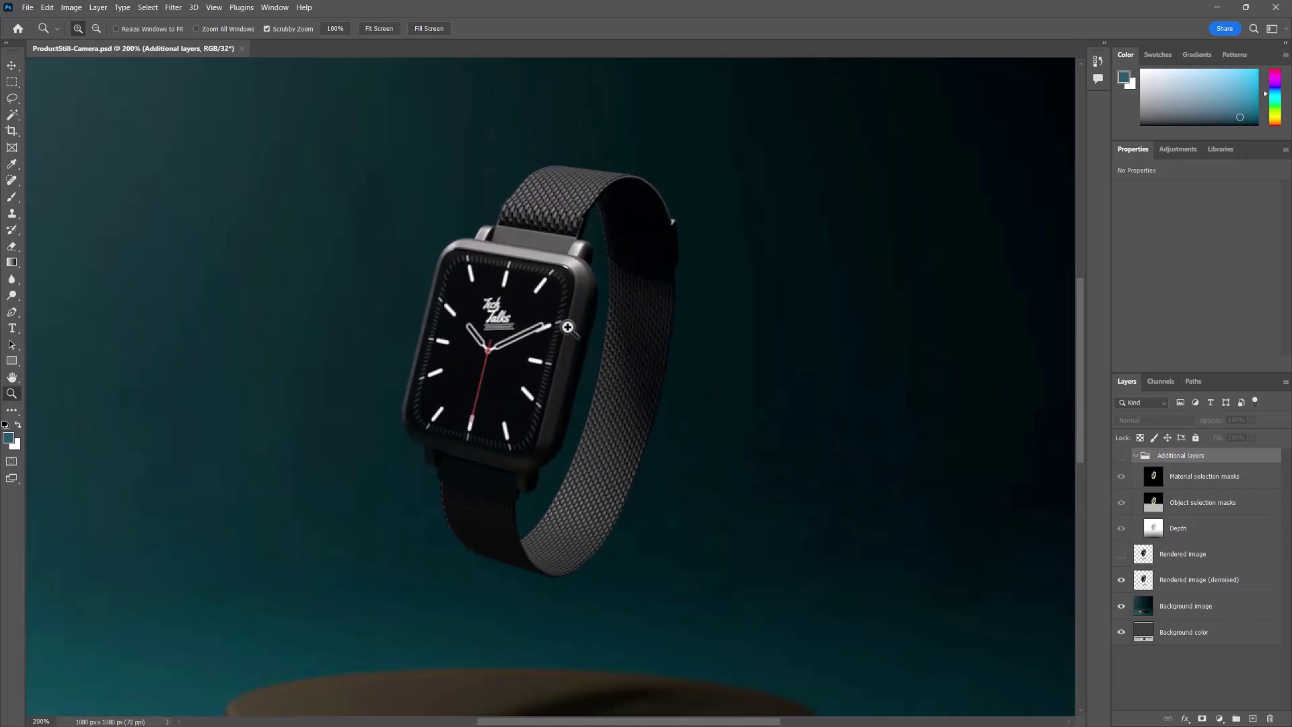
pyautogui.keyDown('alt'); pyautogui.click(567, 327); pyautogui.keyUp('alt')
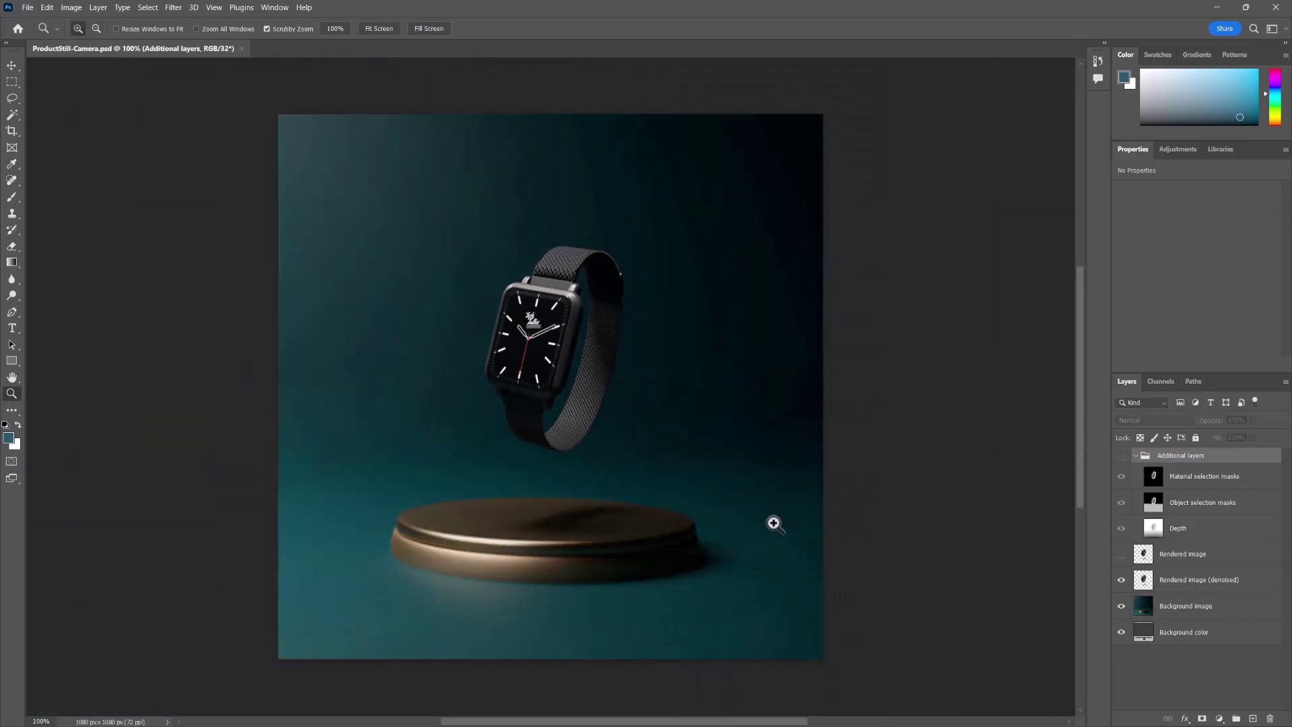
pyautogui.click(1121, 456)
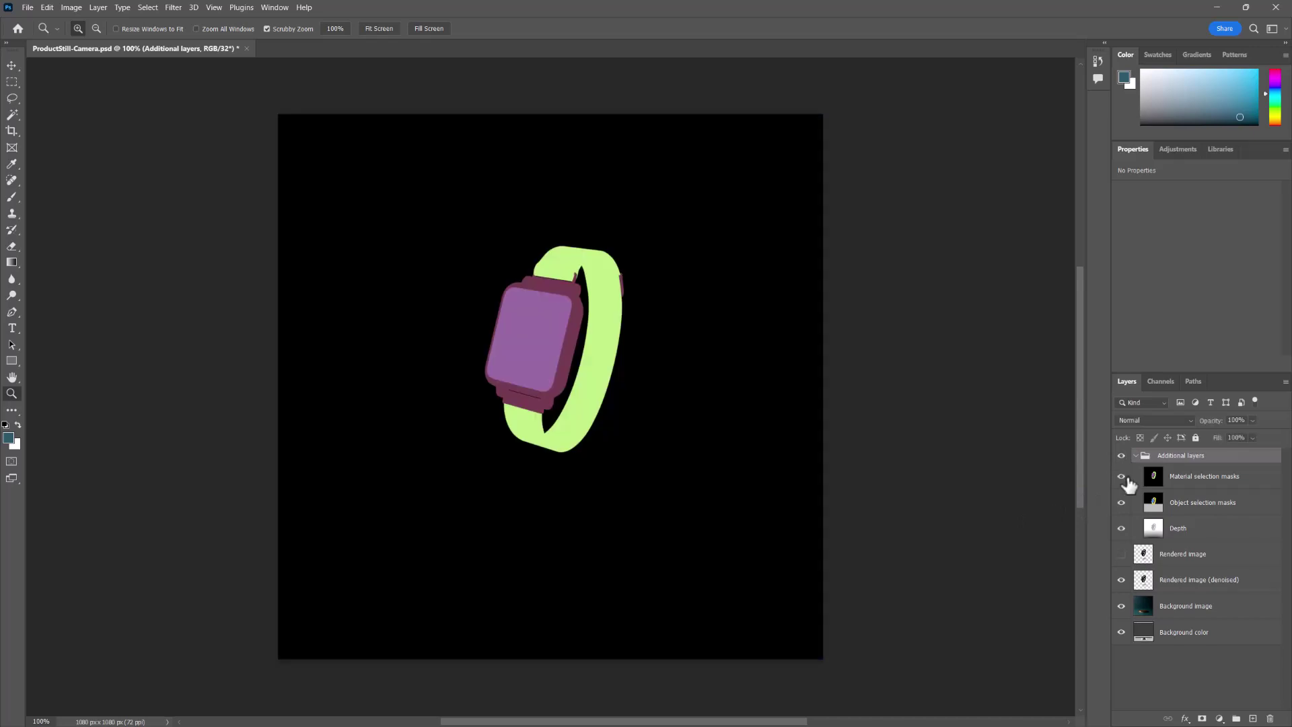
pyautogui.click(1121, 476)
pyautogui.click(1121, 477)
pyautogui.click(1121, 476)
pyautogui.click(1121, 476)
pyautogui.click(1135, 456)
pyautogui.click(1120, 455)
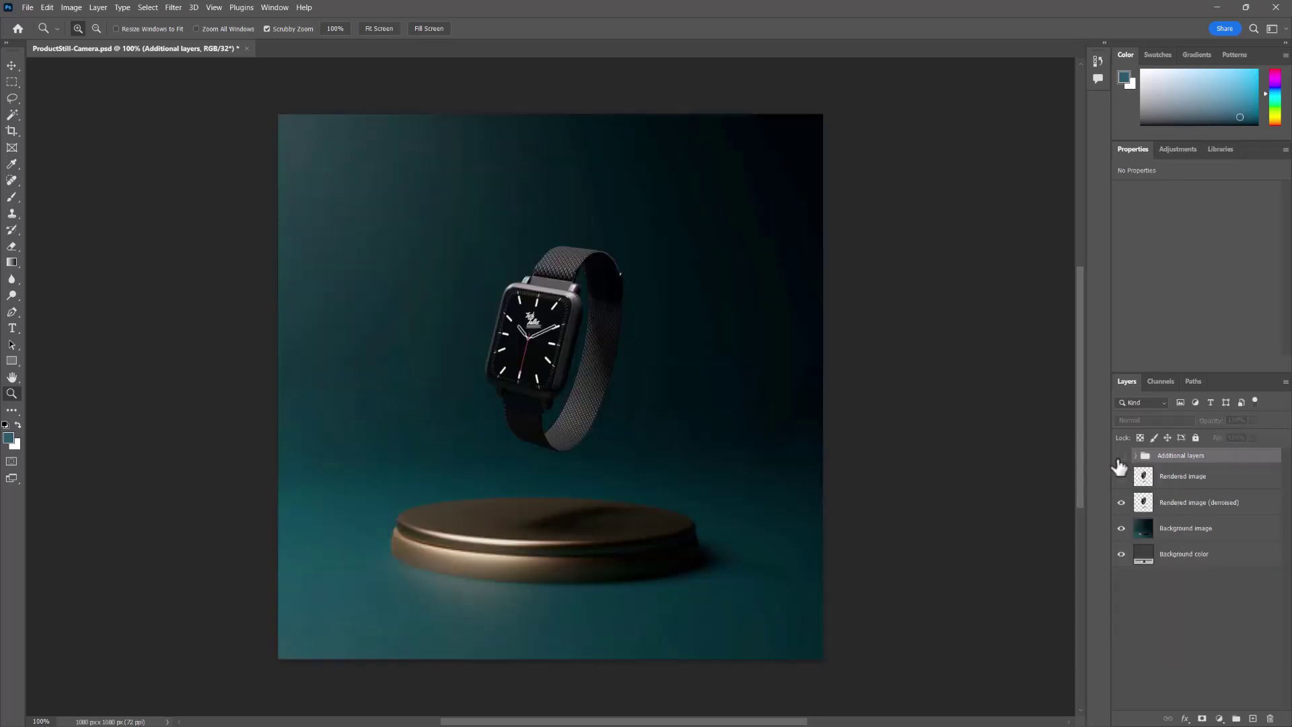
# Hide the Background image and Background color layers to examine the isolated watch and shadow, then show Background color again.
pyautogui.click(1122, 528)
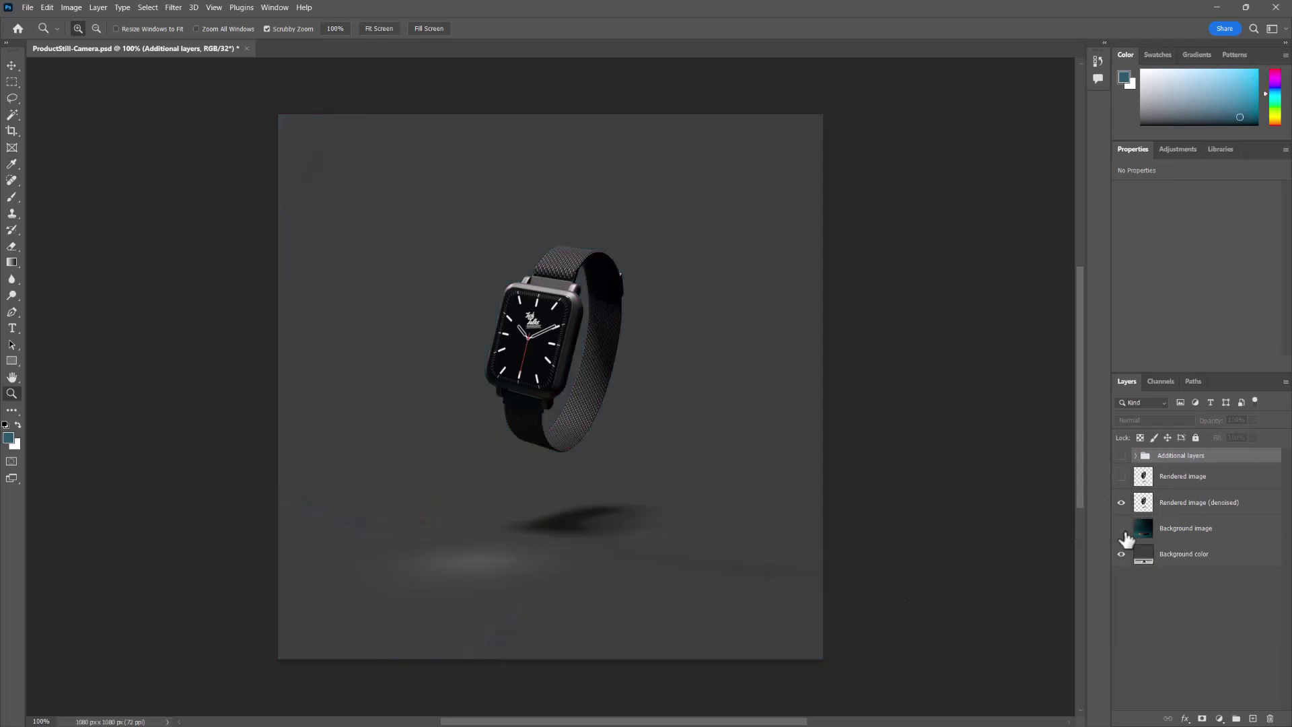
pyautogui.click(1121, 554)
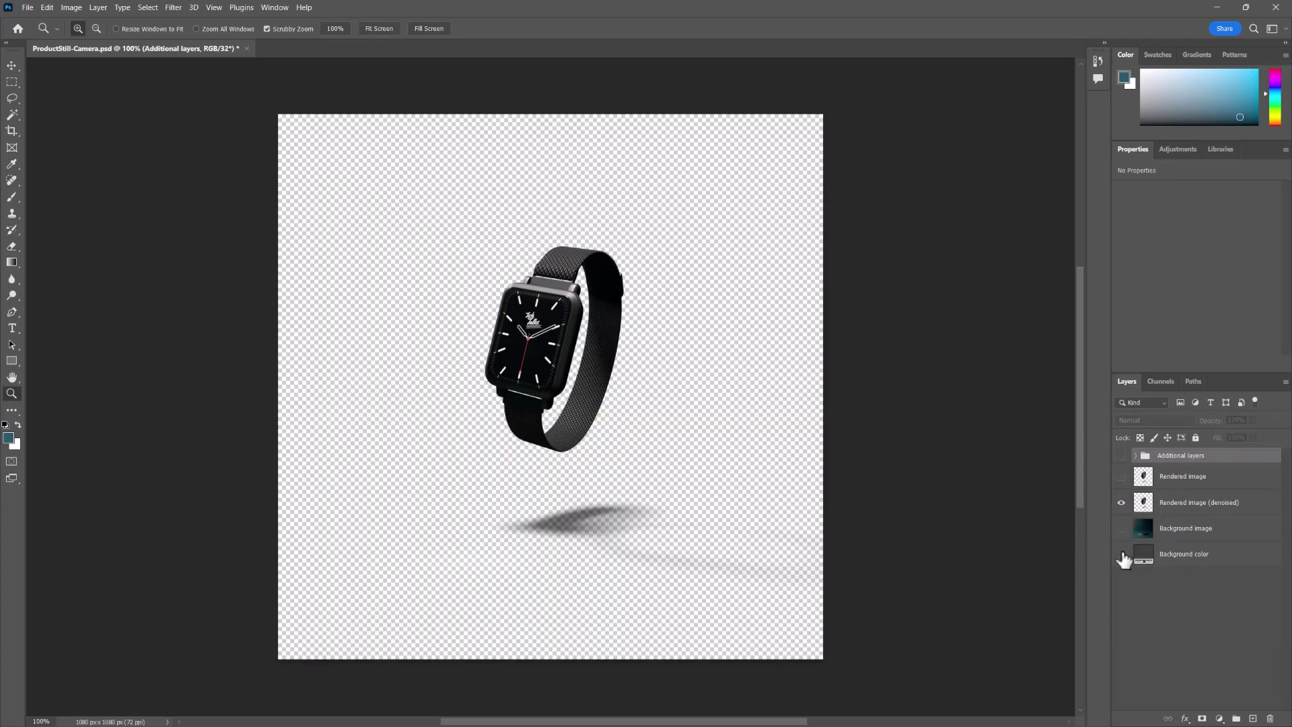
pyautogui.click(1122, 554)
# Try a very dark red for the Background color layer, cancel the colour change, and show the Background image layer again.
pyautogui.click(1144, 554)
pyautogui.press('i')
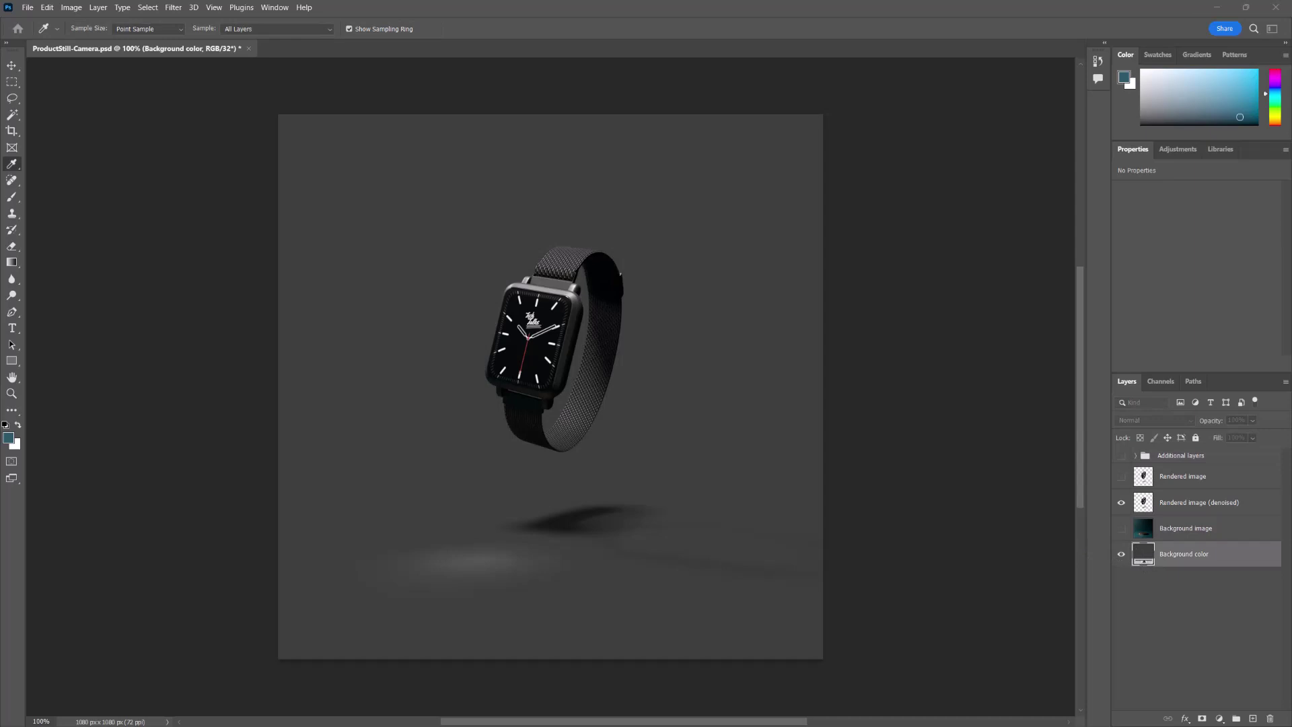
pyautogui.doubleClick(1143, 554)
pyautogui.moveTo(713, 368)
pyautogui.mouseDown()
pyautogui.moveTo(735, 336)
pyautogui.moveTo(734, 458)
pyautogui.mouseUp()
pyautogui.moveTo(717, 128)
pyautogui.mouseDown()
pyautogui.moveTo(1013, 130)
pyautogui.moveTo(918, 98)
pyautogui.mouseUp()
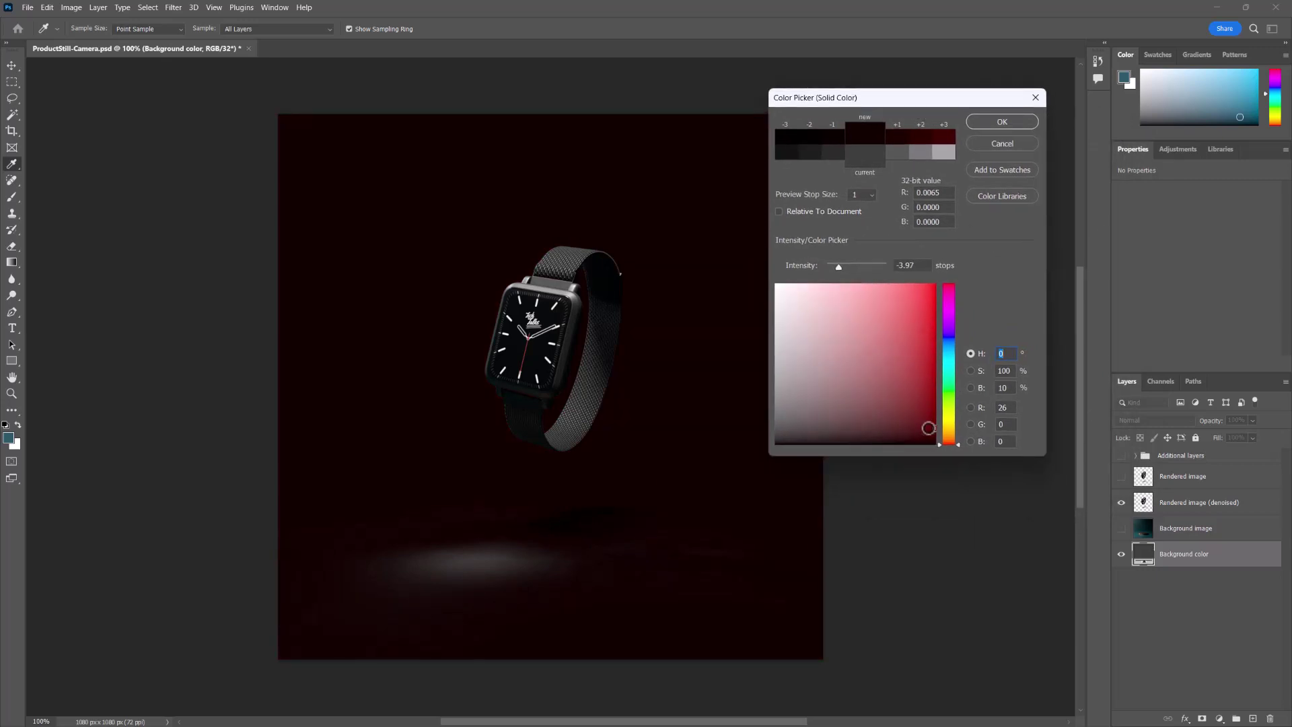
pyautogui.moveTo(929, 428)
pyautogui.mouseDown()
pyautogui.moveTo(914, 404)
pyautogui.moveTo(940, 438)
pyautogui.moveTo(920, 413)
pyautogui.moveTo(970, 419)
pyautogui.moveTo(979, 434)
pyautogui.moveTo(934, 428)
pyautogui.moveTo(914, 406)
pyautogui.moveTo(913, 438)
pyautogui.mouseUp()
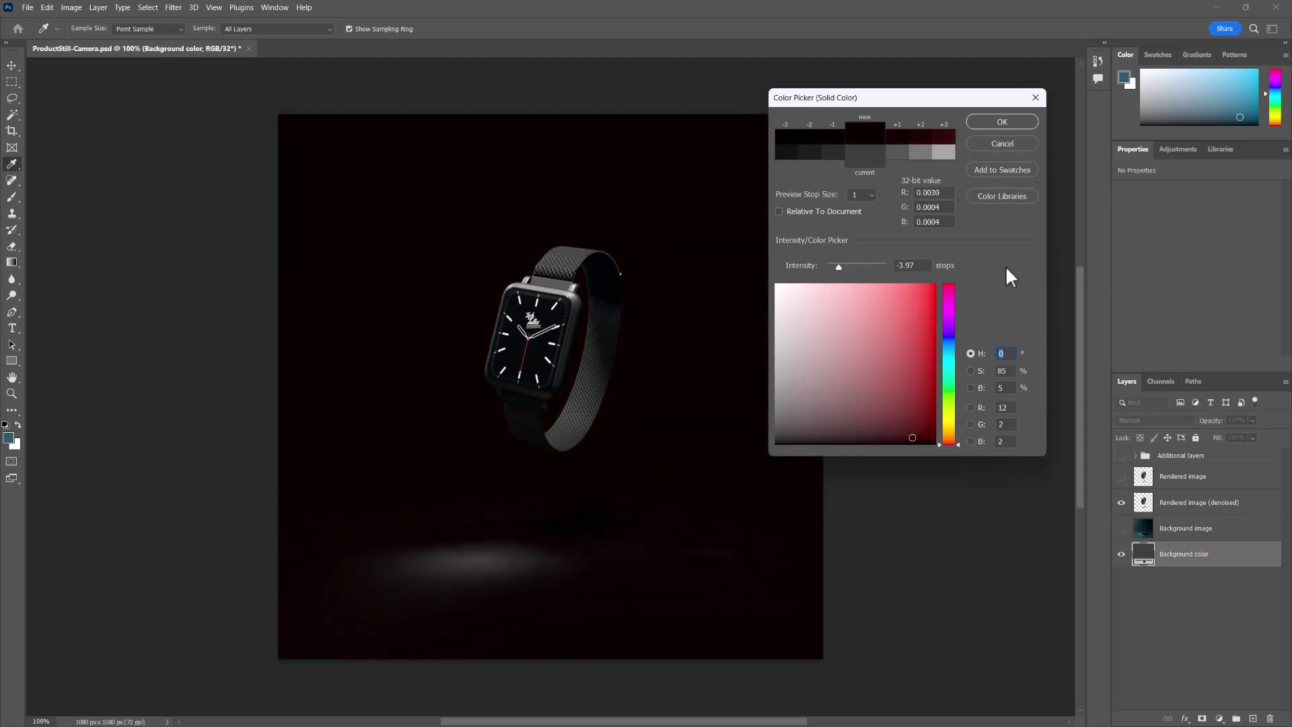
pyautogui.click(995, 143)
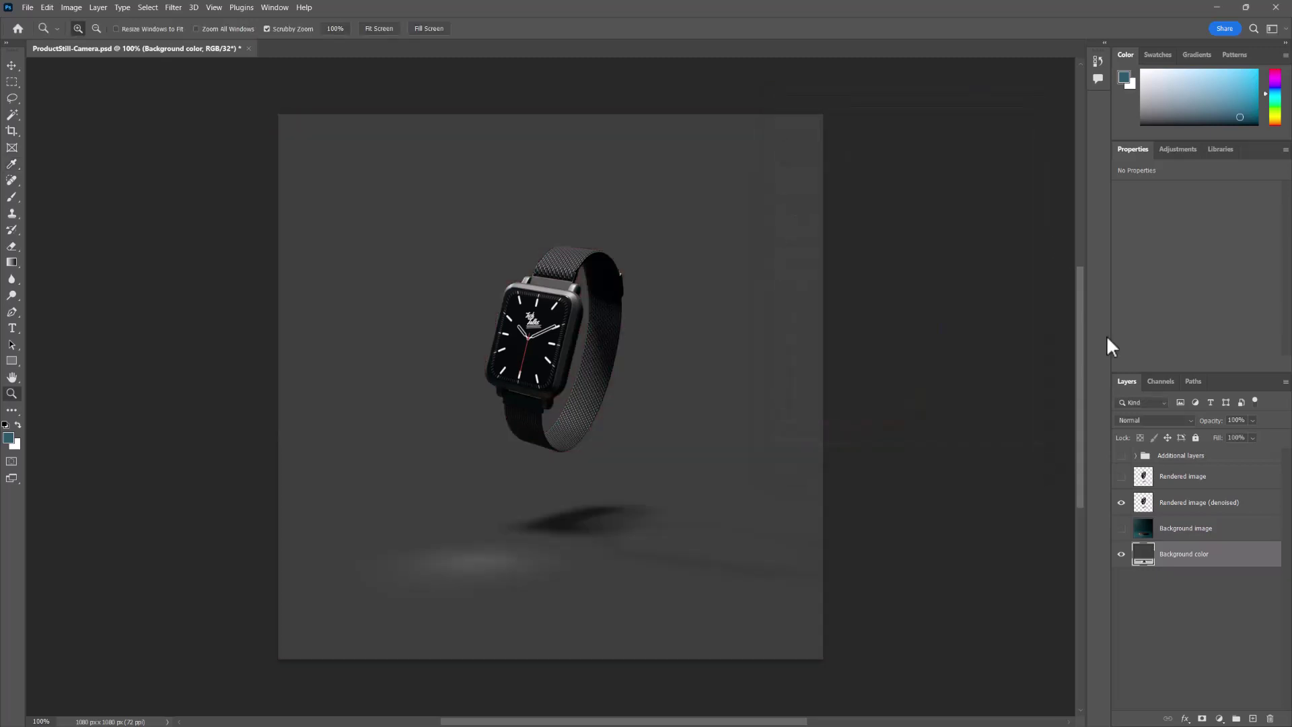
pyautogui.click(1121, 529)
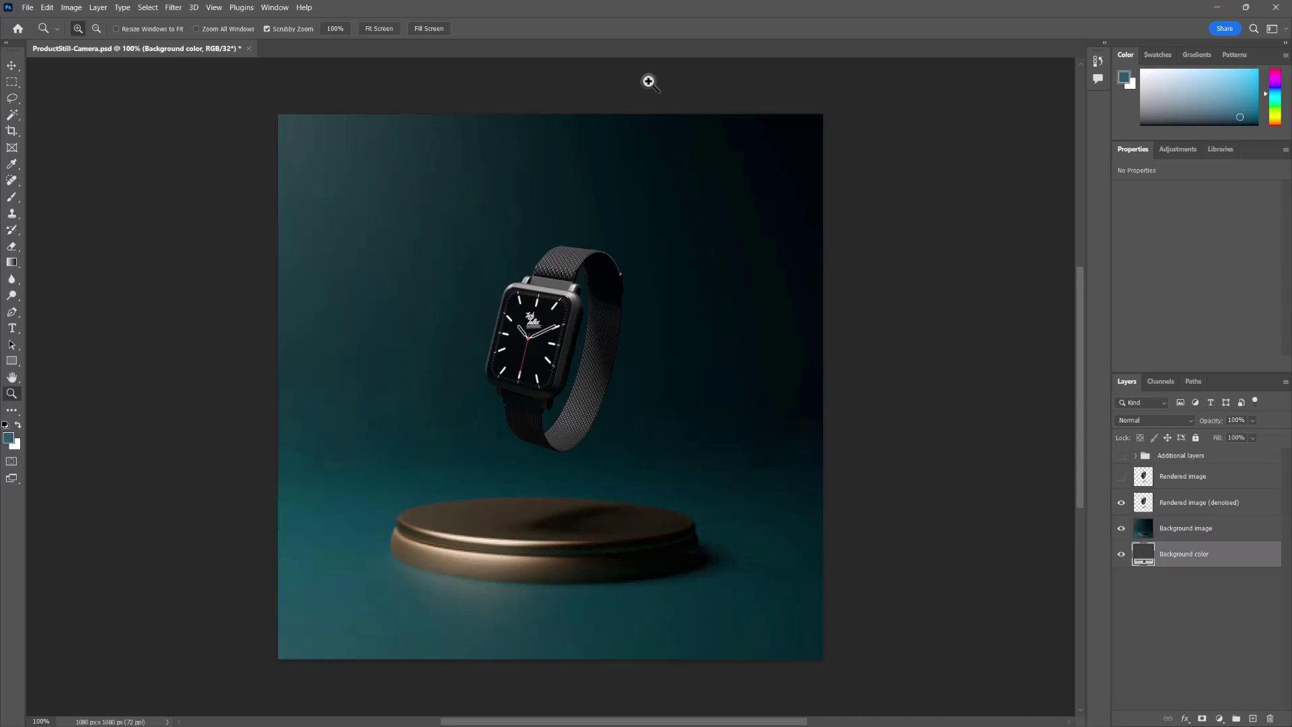
# Try the copied bokeh image as an overlay above Rendered image (denoised), enlarged to 307.5%, and delete that layer.
pyautogui.hotkey('ctrl', 'v')
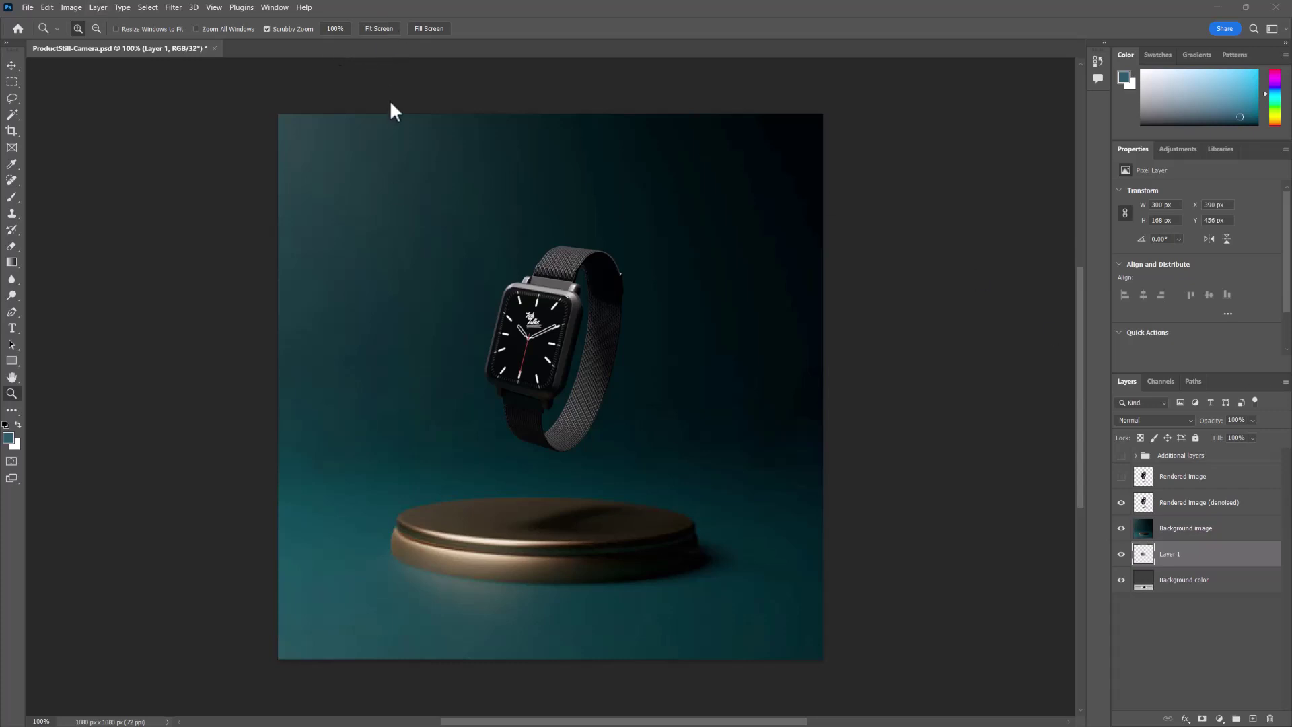
pyautogui.click(18, 62)
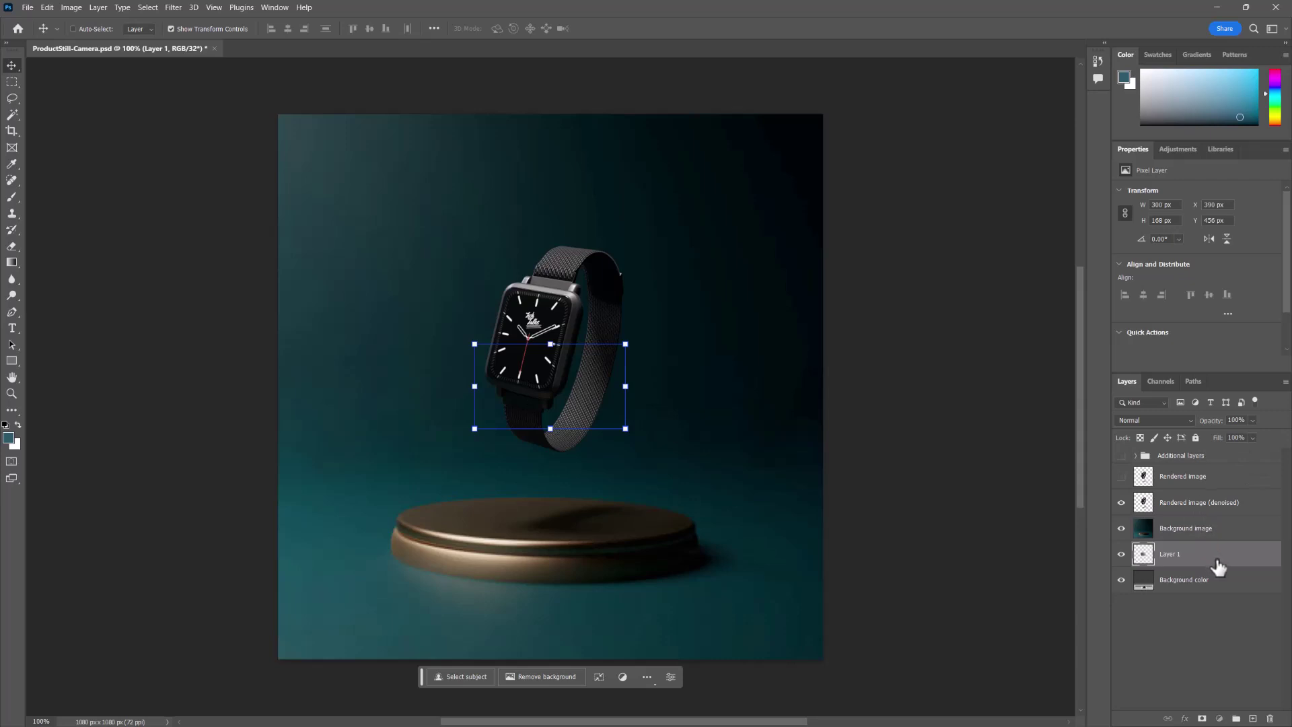
pyautogui.moveTo(1215, 559); pyautogui.dragTo(1210, 497)
pyautogui.moveTo(469, 344); pyautogui.dragTo(161, 168)
pyautogui.rightClick(373, 263)
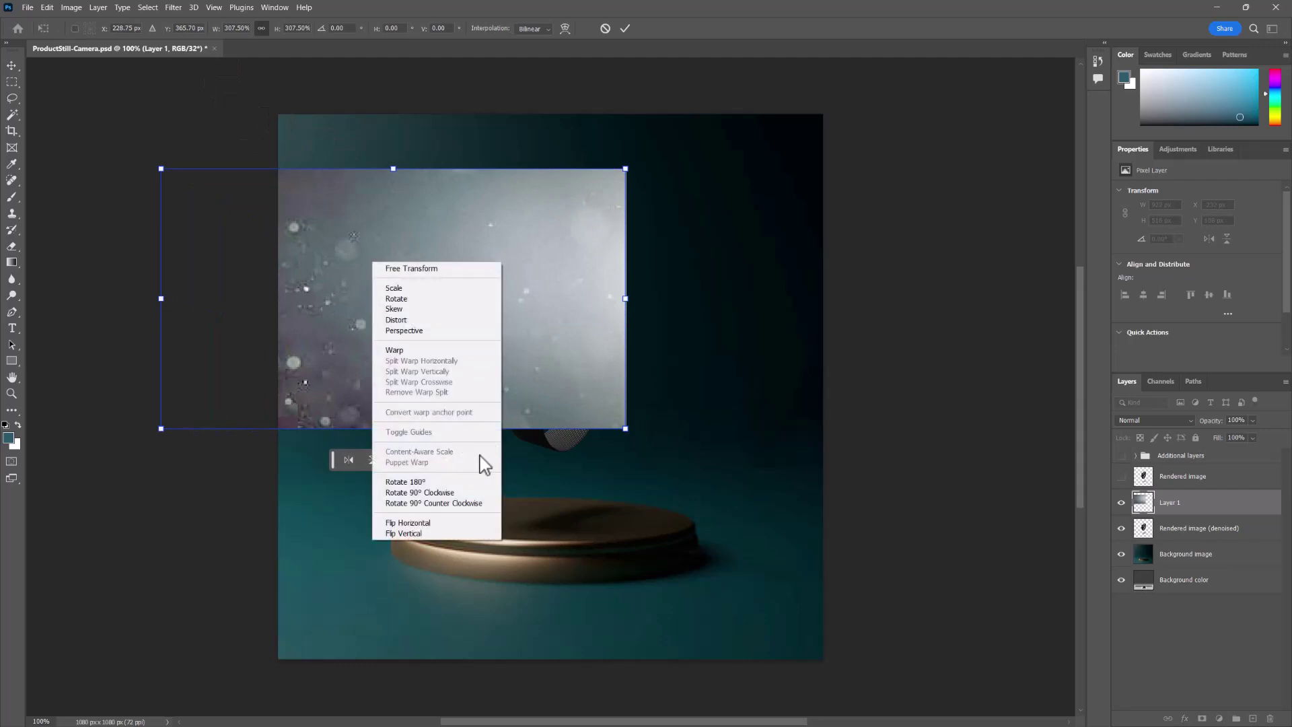
pyautogui.click(516, 291)
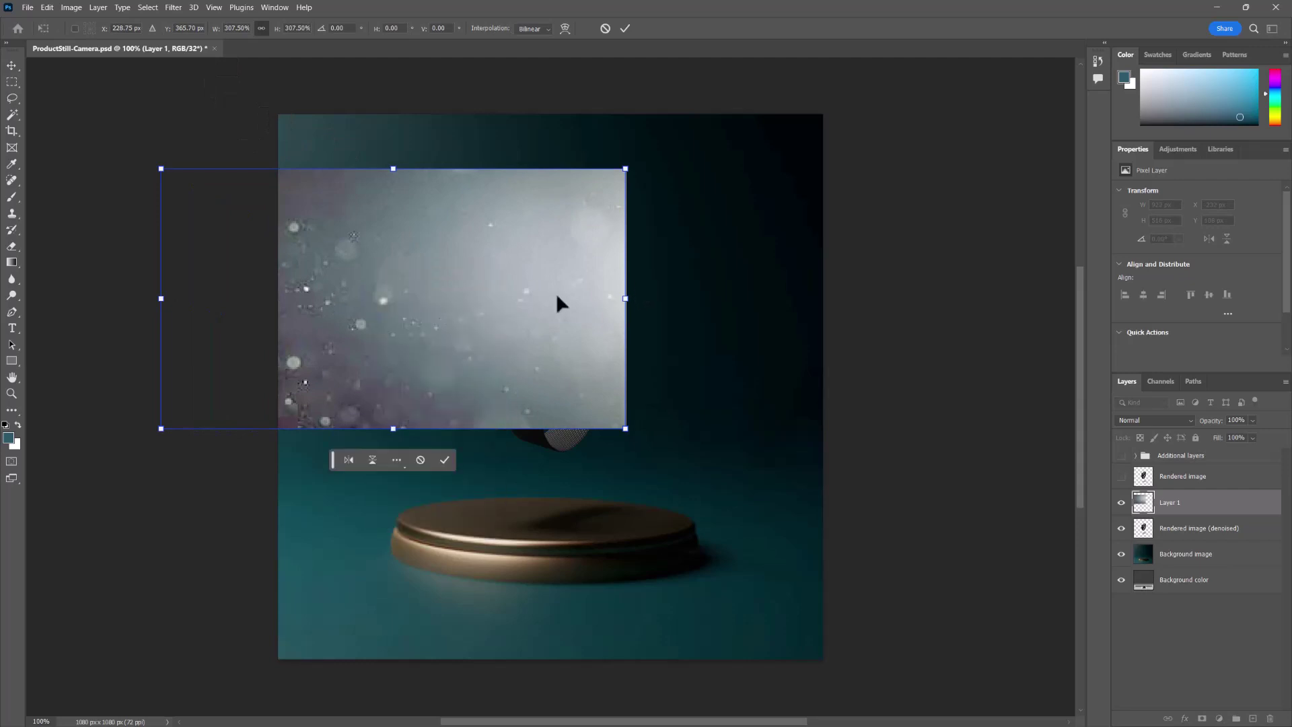
pyautogui.press('Return')
pyautogui.press('Delete')
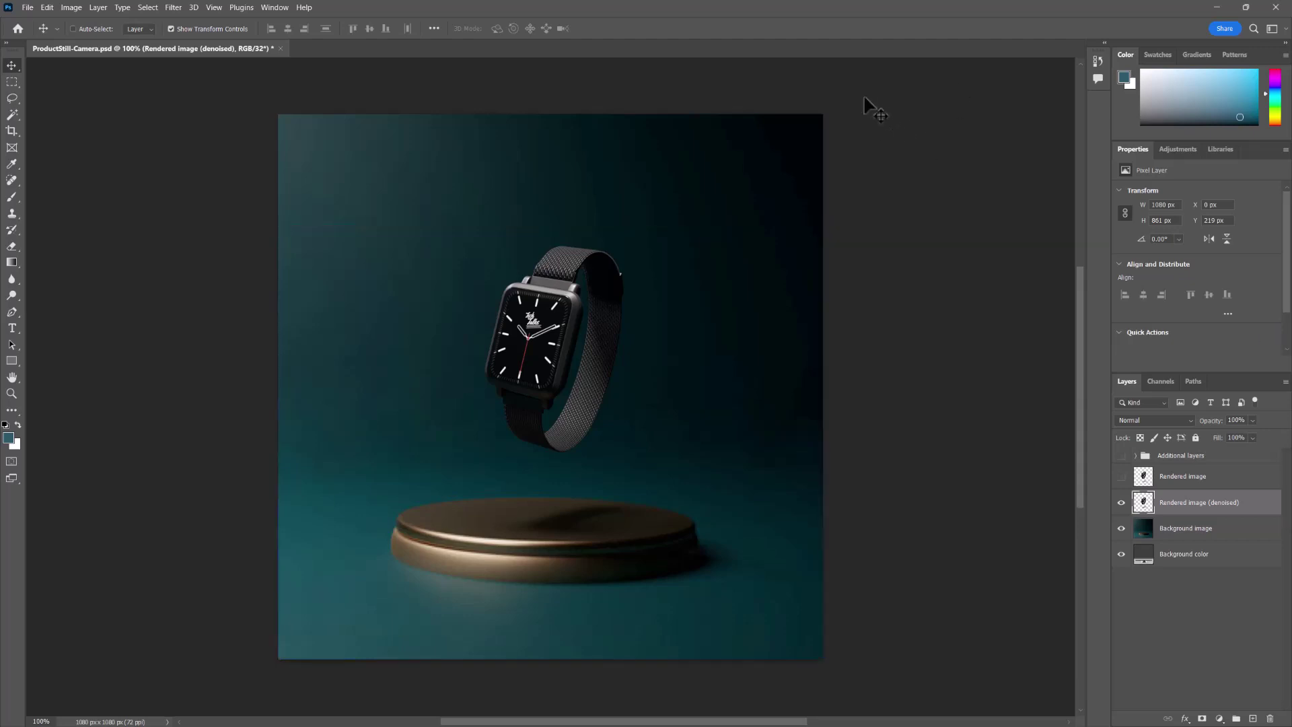
# Paste the rain image above Rendered image (denoised) and enlarge it to about 2025 by 1139 px to cover the canvas.
pyautogui.press('ctrl')
pyautogui.hotkey('ctrl', 'v')
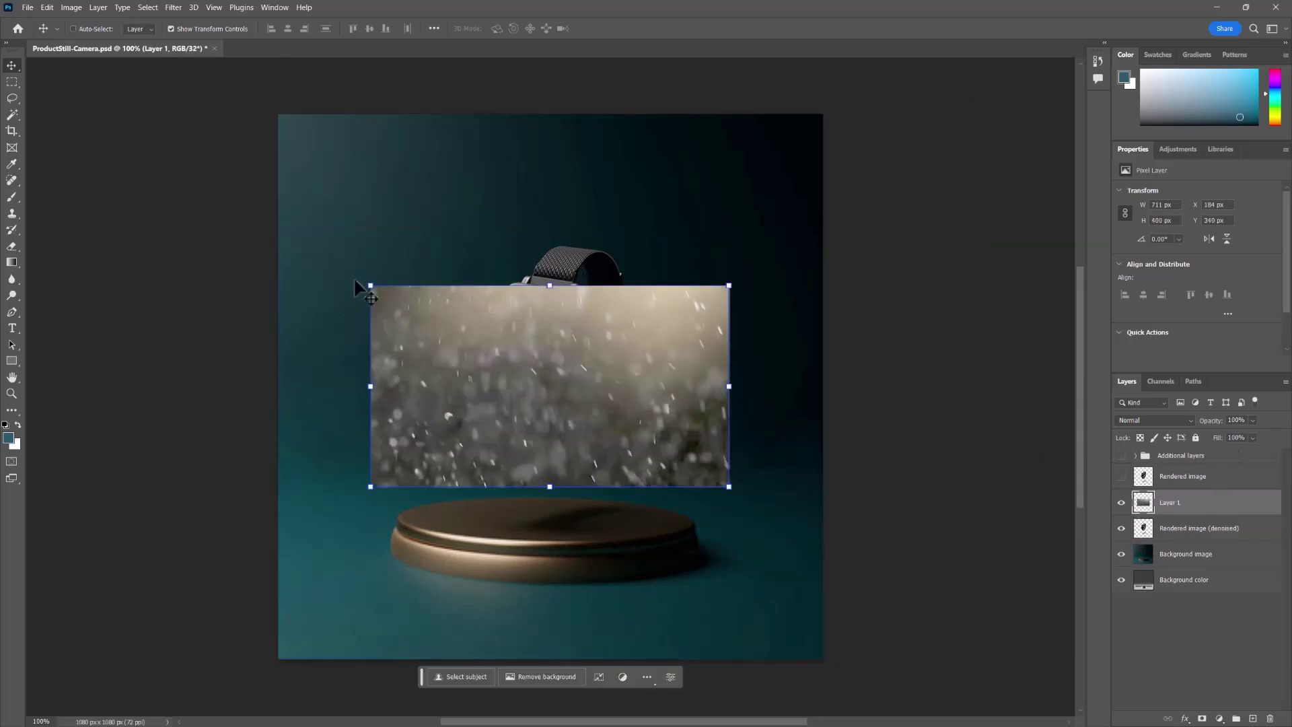
pyautogui.moveTo(369, 285); pyautogui.dragTo(30, 74)
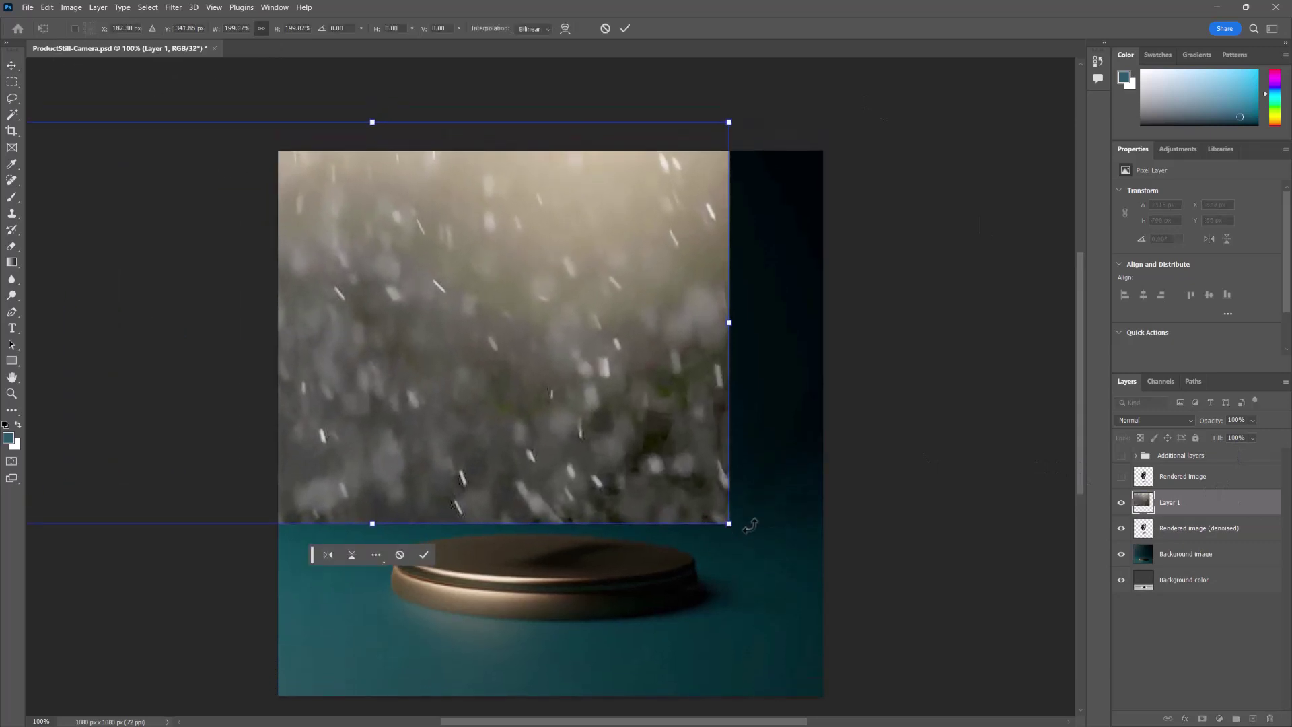
pyautogui.moveTo(729, 523); pyautogui.dragTo(908, 642)
pyautogui.moveTo(423, 194); pyautogui.dragTo(539, 225)
pyautogui.press('Return')
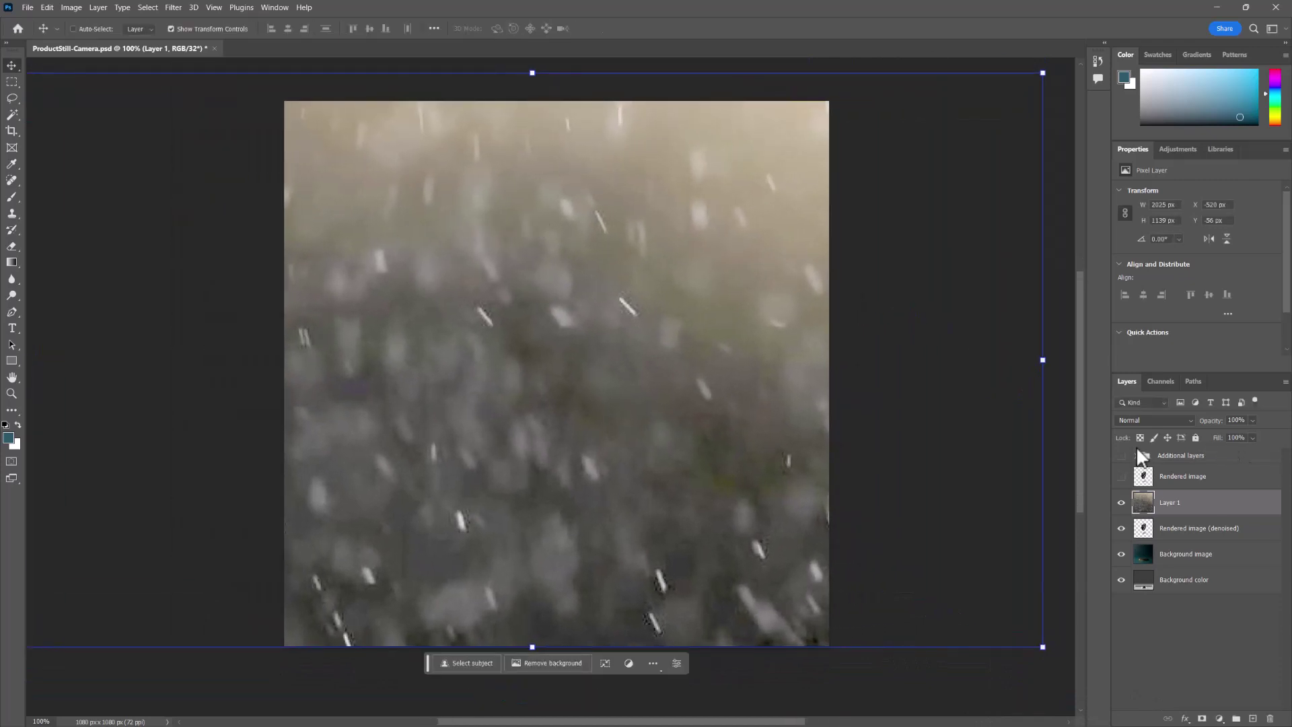
# Set the rain layer's blend mode to Multiply and lower its opacity to about 48%.
pyautogui.click(1180, 418)
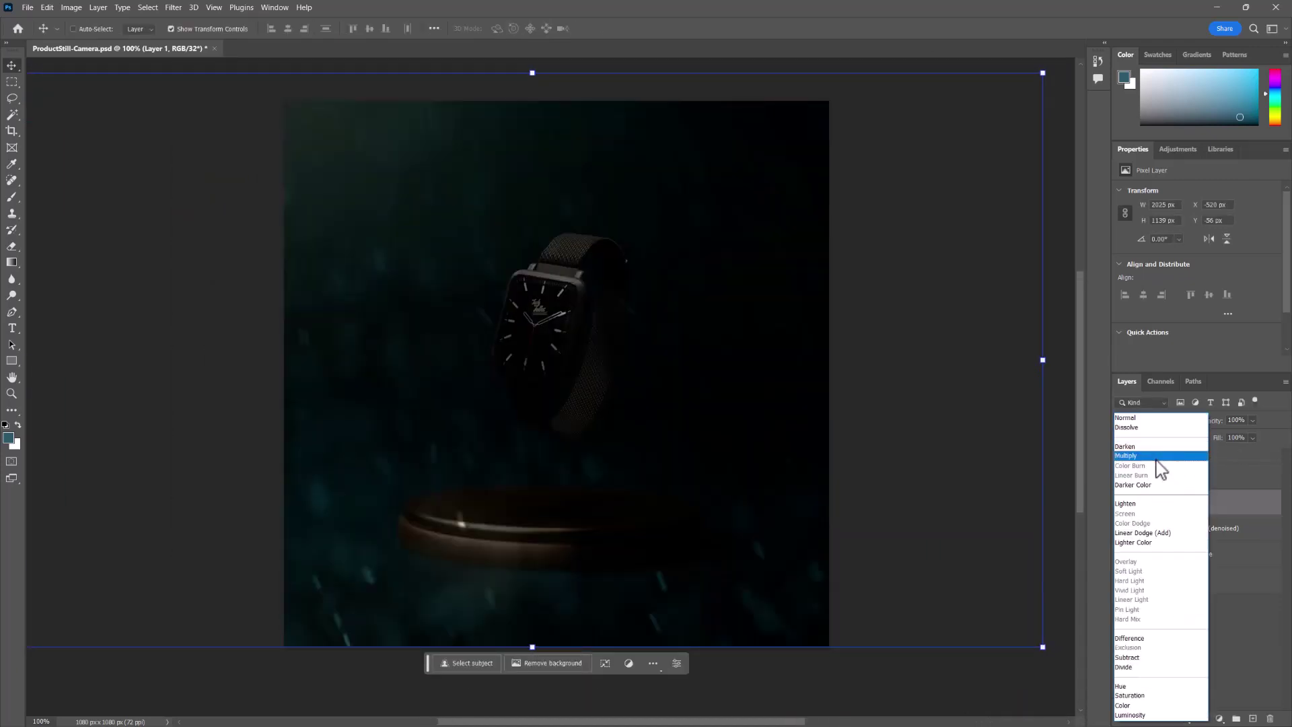
pyautogui.click(1160, 457)
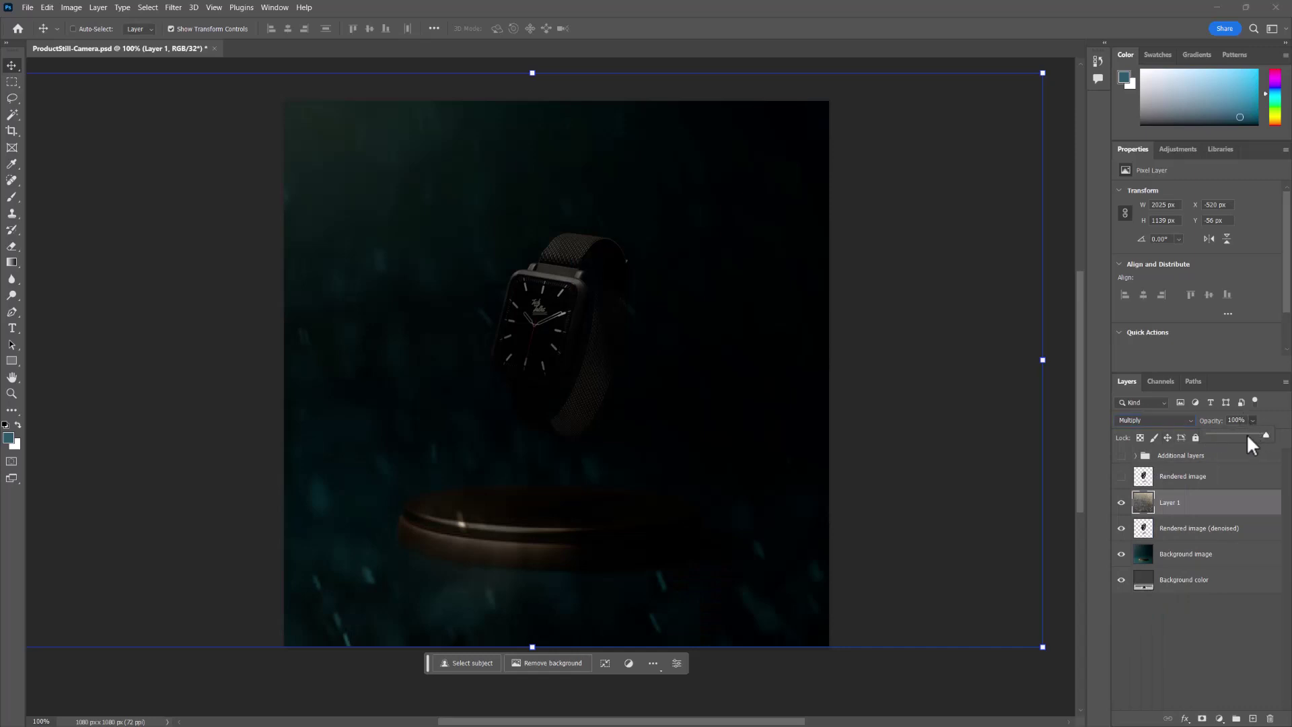
pyautogui.moveTo(1247, 434); pyautogui.dragTo(1233, 433)
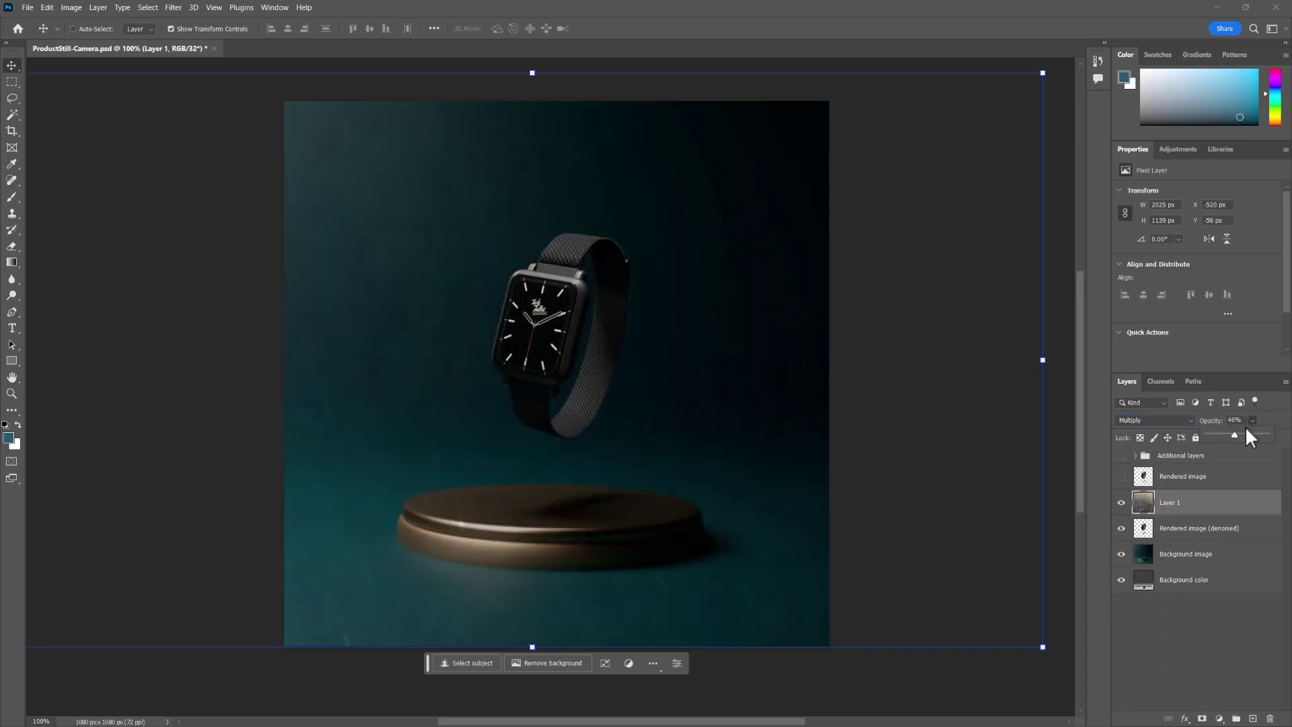
# Move the rain layer below Rendered image (denoised) and add a Curves adjustment layer directly above Background image.
pyautogui.moveTo(1173, 508); pyautogui.dragTo(1176, 541)
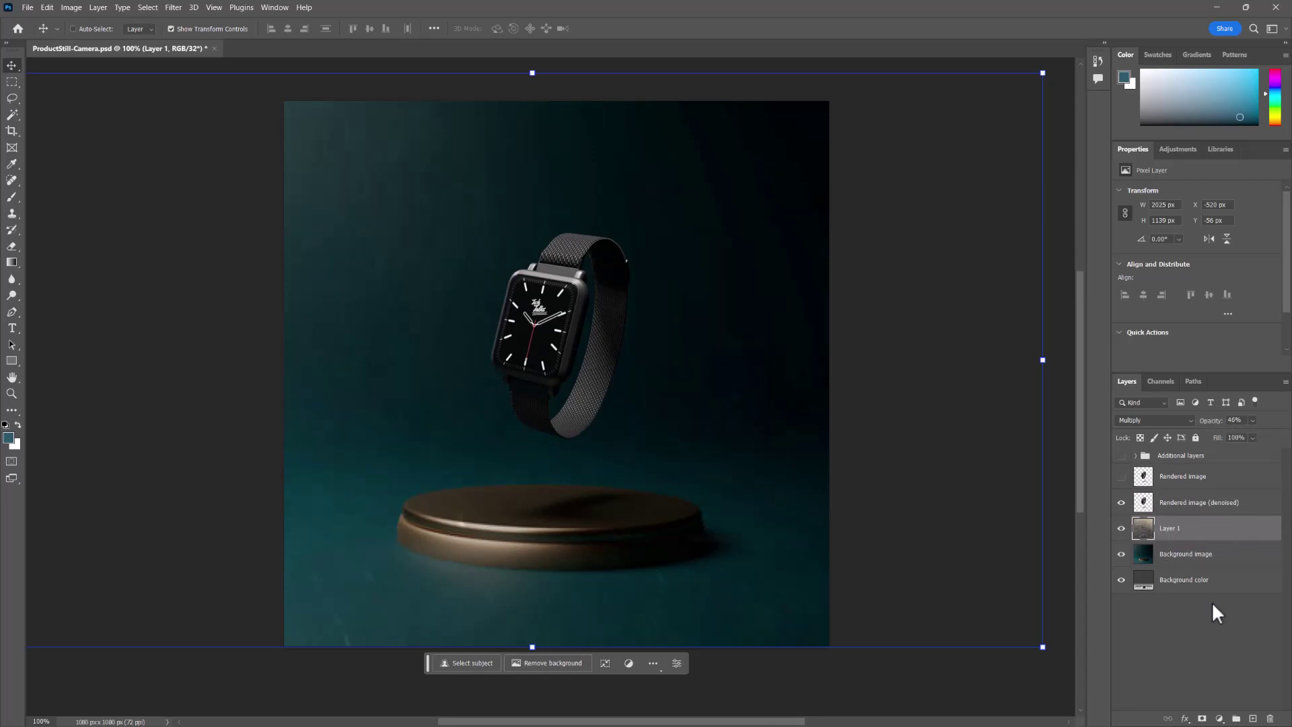
pyautogui.click(1176, 559)
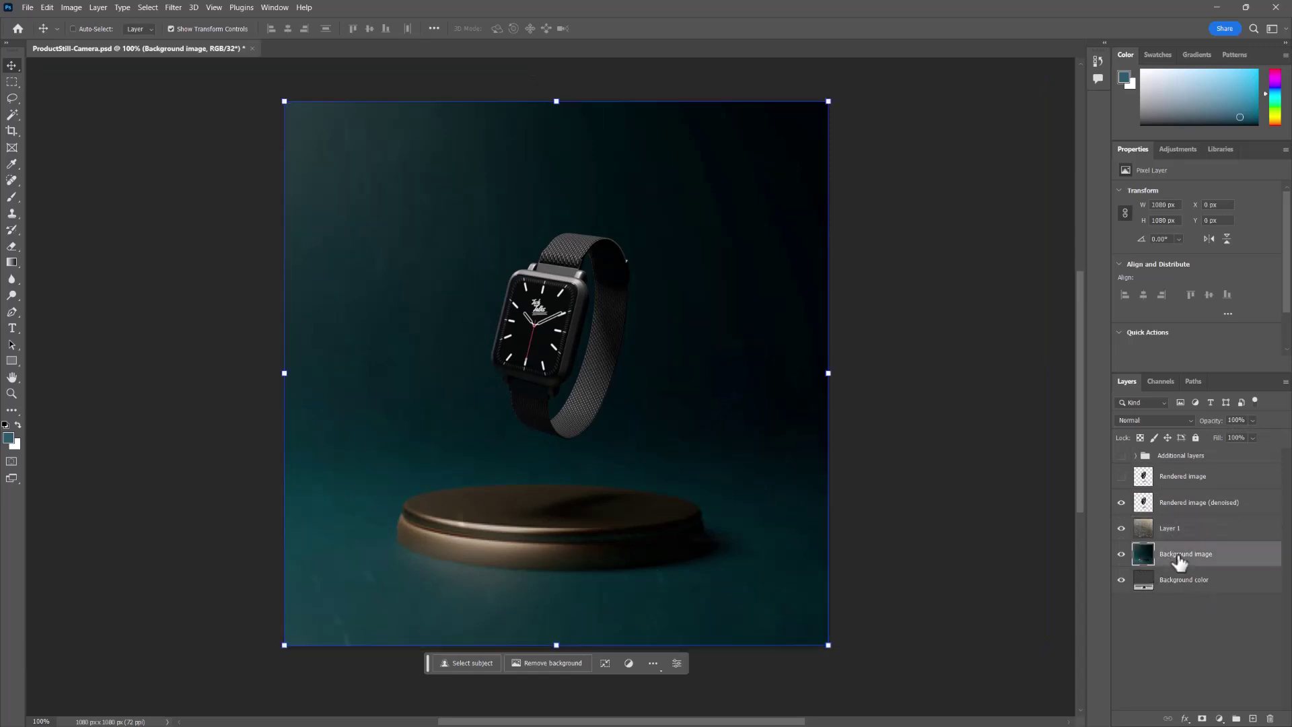
pyautogui.click(99, 7)
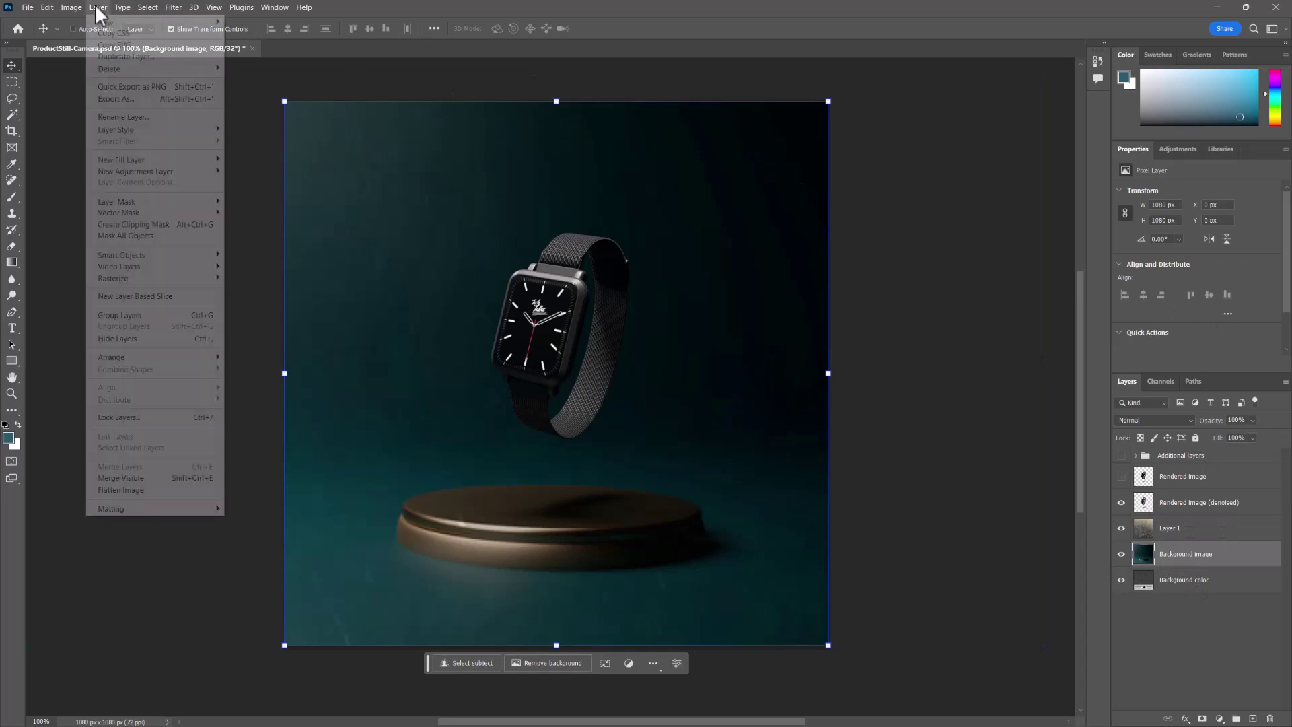
pyautogui.moveTo(185, 177)
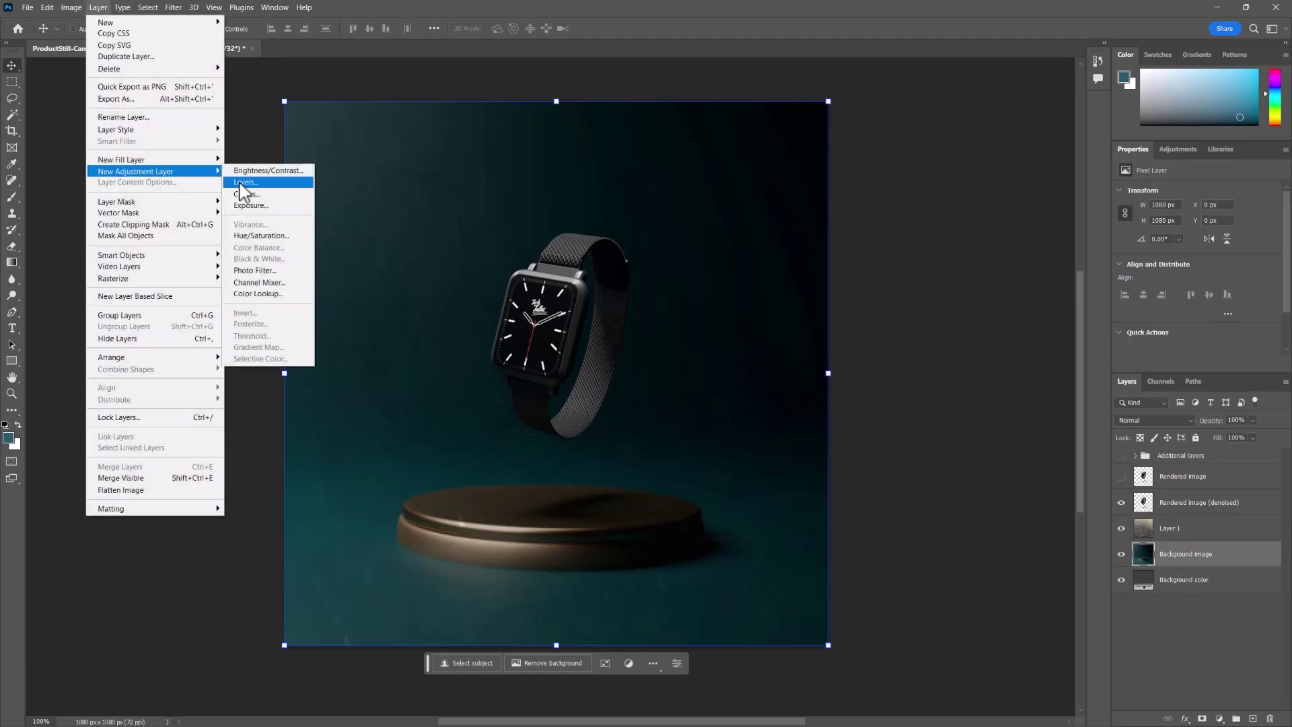
pyautogui.click(250, 205)
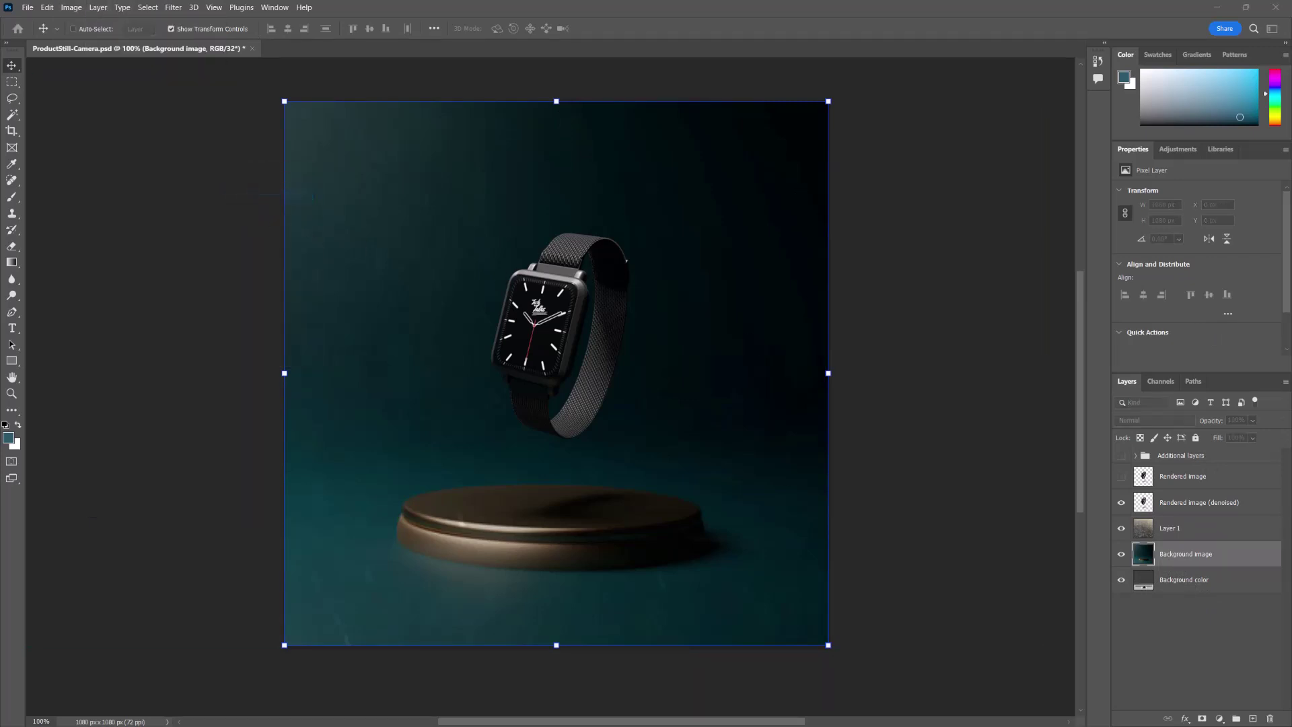
# Shape the RGB curve with a shadow point near the diagonal and a highlight point slightly above it.
pyautogui.moveTo(1228, 258); pyautogui.dragTo(1218, 246)
pyautogui.moveTo(1176, 301); pyautogui.dragTo(1182, 306)
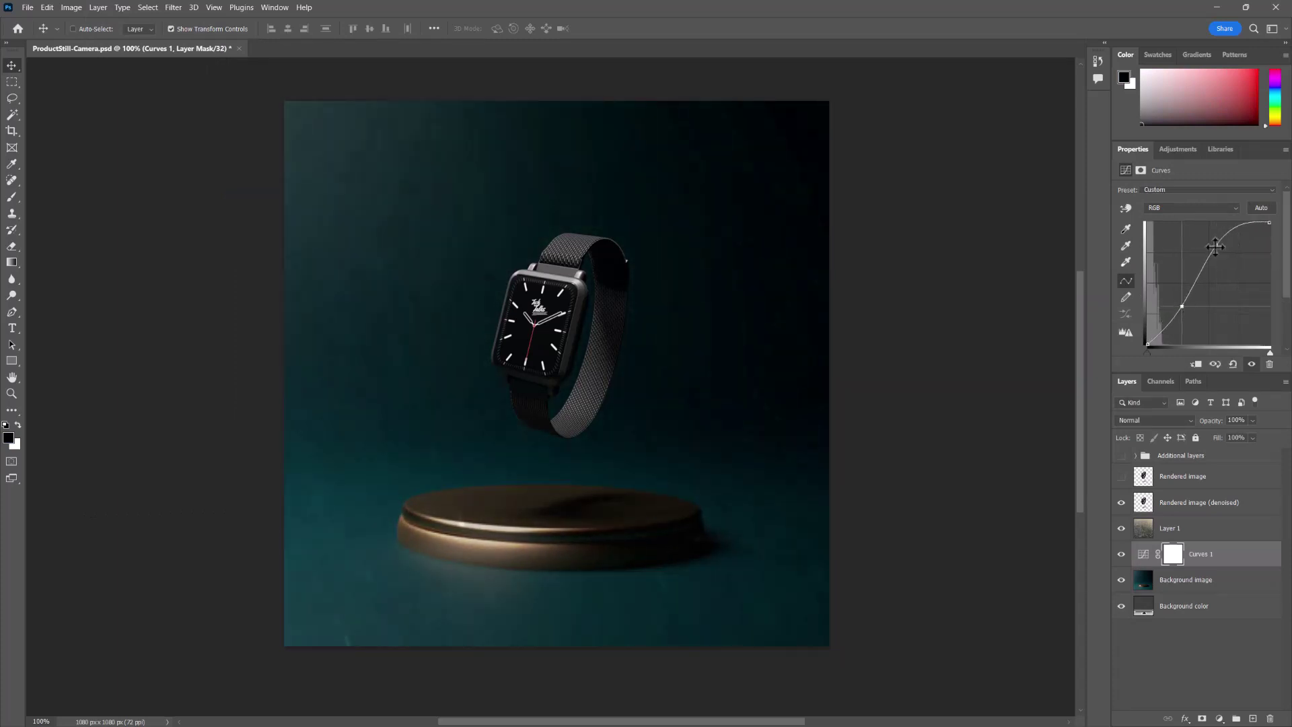
pyautogui.moveTo(1214, 247); pyautogui.dragTo(1230, 254)
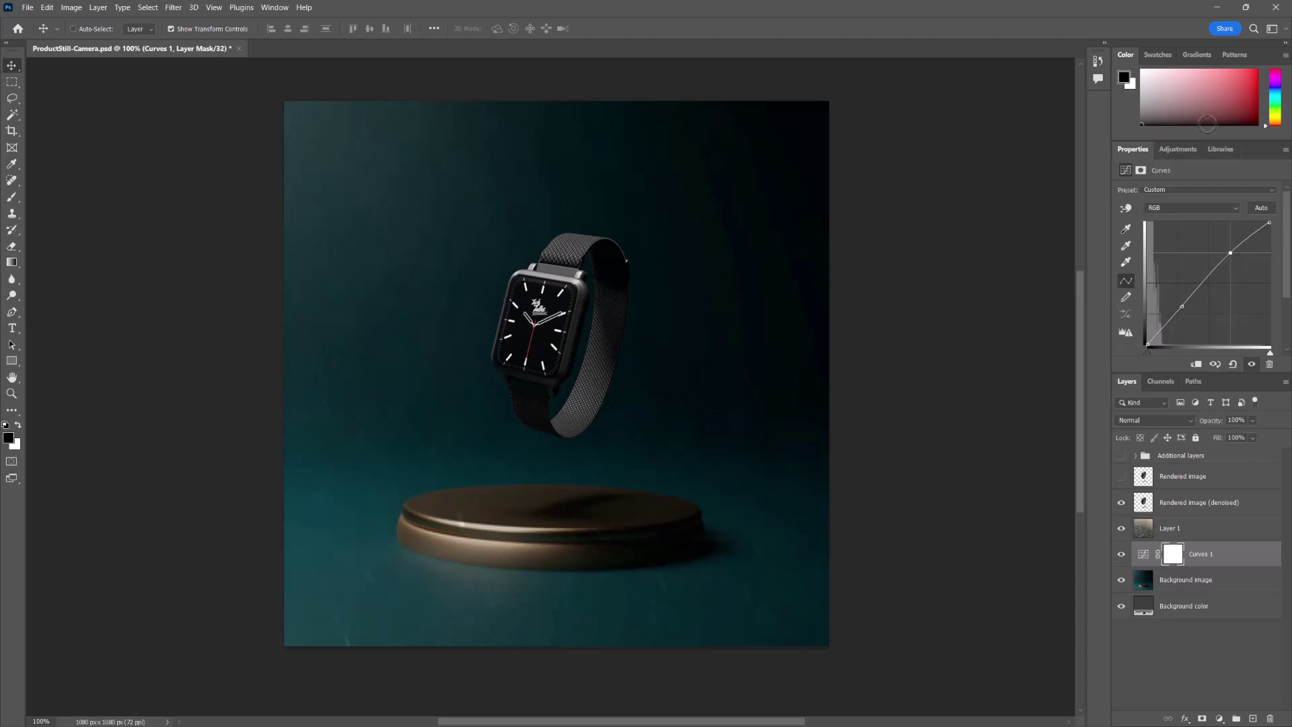
# Add a midpoint to the Blue curve near the diagonal and raise the Red curve's midpoint to warm the background image.
pyautogui.click(1181, 214)
pyautogui.click(1179, 247)
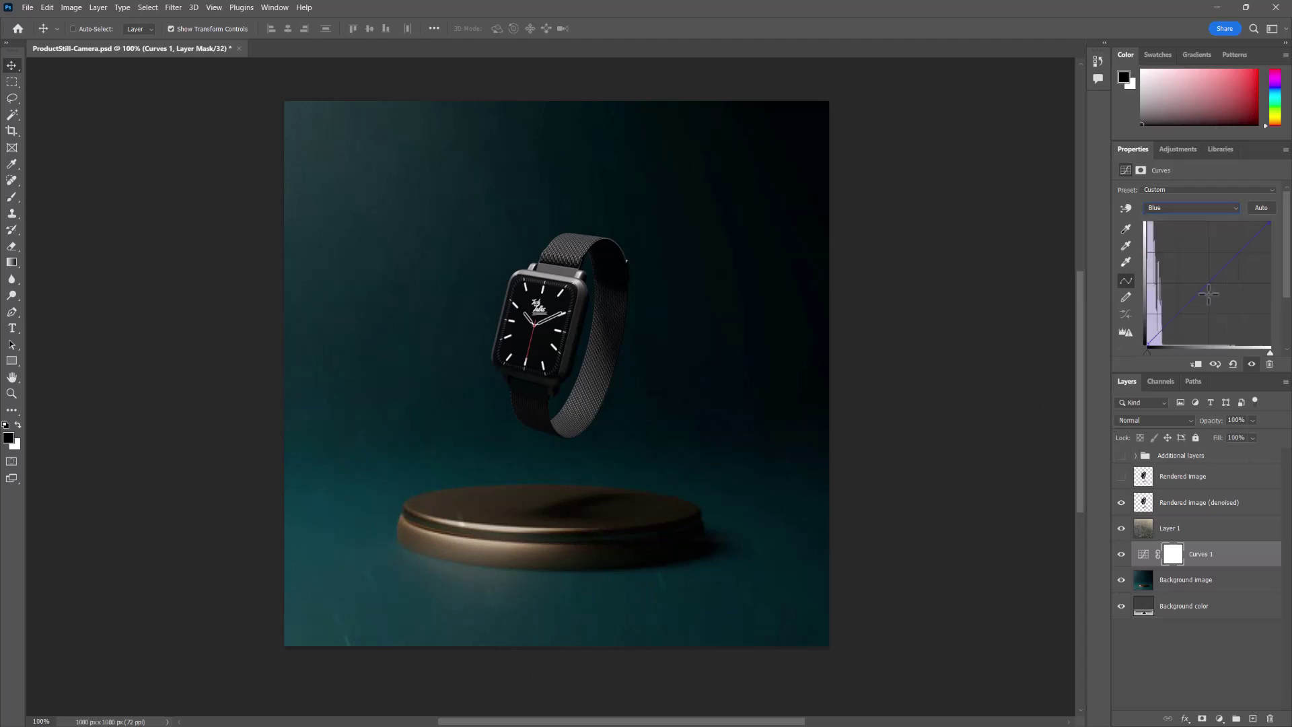
pyautogui.moveTo(1208, 286)
pyautogui.mouseDown()
pyautogui.moveTo(1201, 259)
pyautogui.moveTo(1206, 285)
pyautogui.mouseUp()
pyautogui.click(1189, 211)
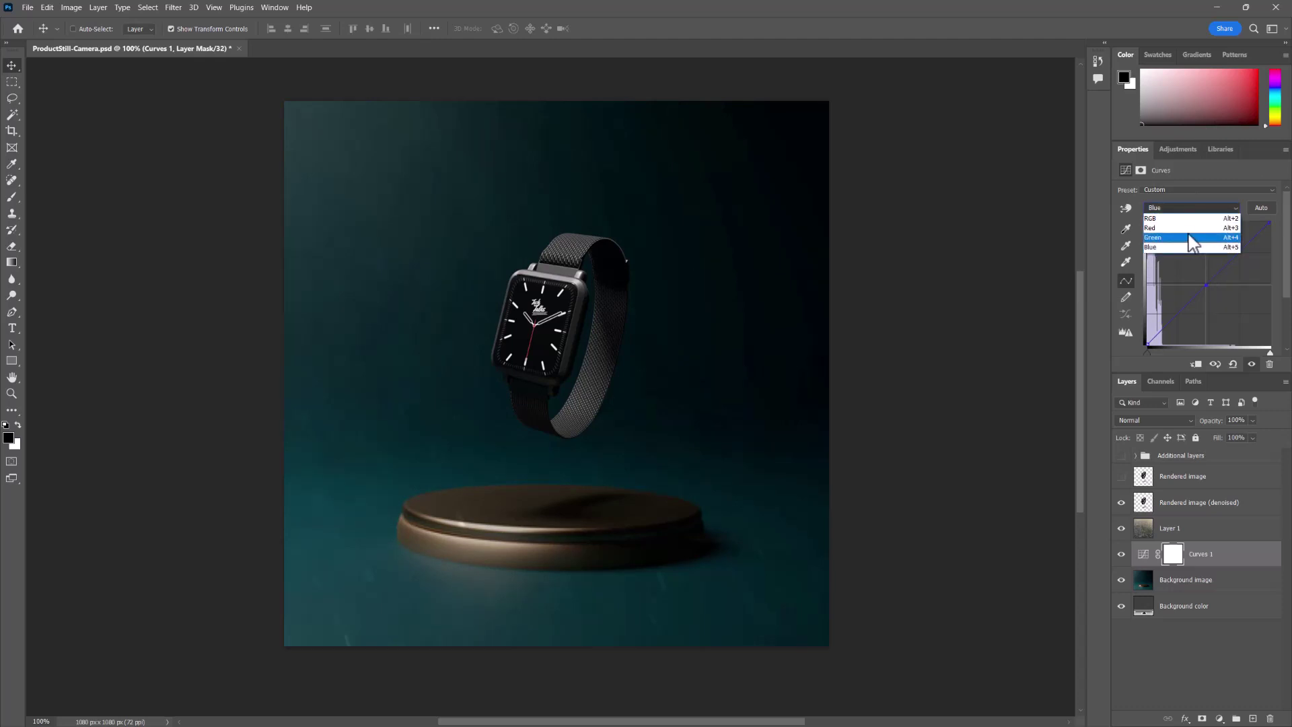
pyautogui.click(1188, 227)
pyautogui.moveTo(1211, 282); pyautogui.dragTo(1207, 255)
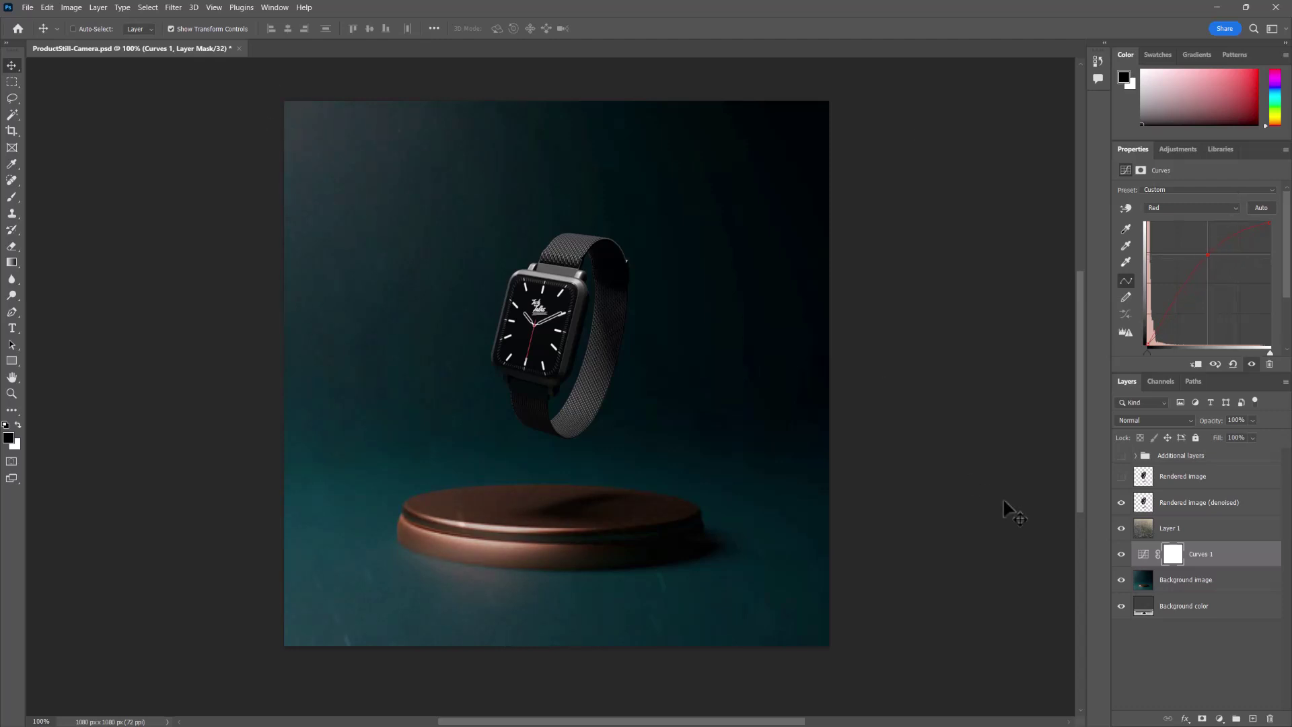
# Start an Iris Blur on Background image, centre it on the watch face and enlarge its ellipse around the podium.
pyautogui.click(174, 8)
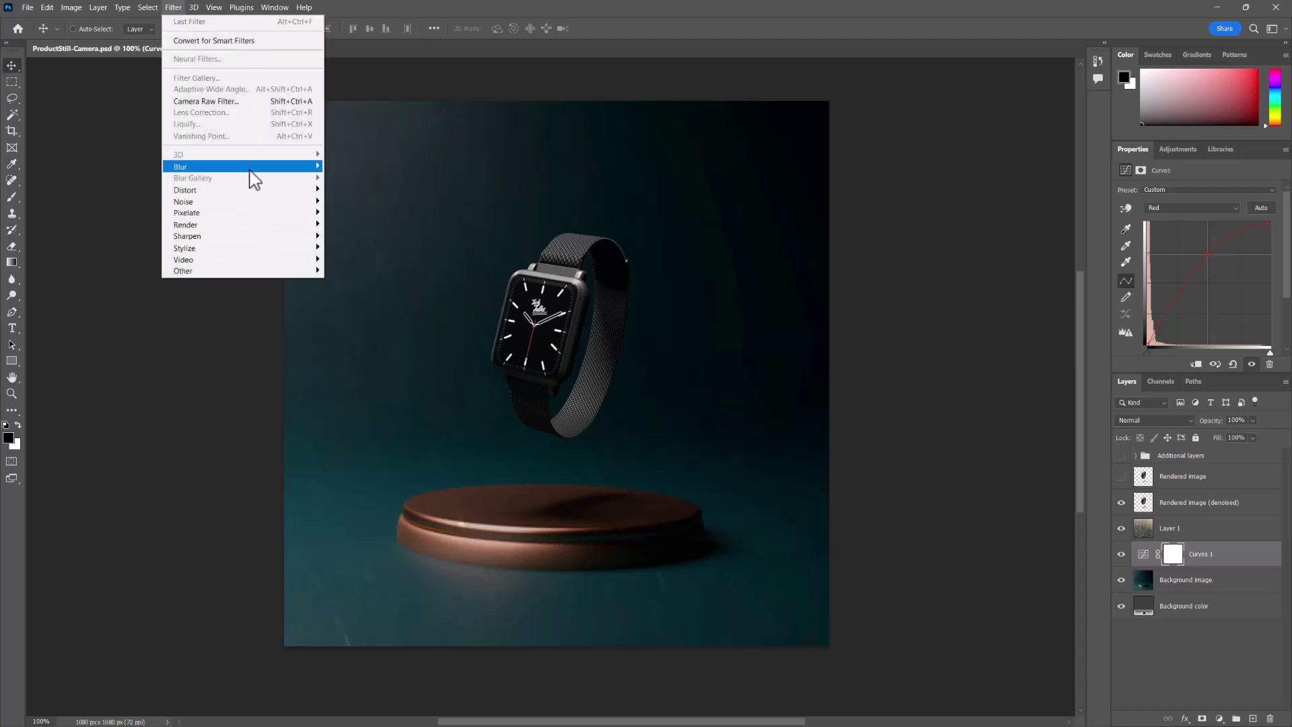
pyautogui.moveTo(249, 170)
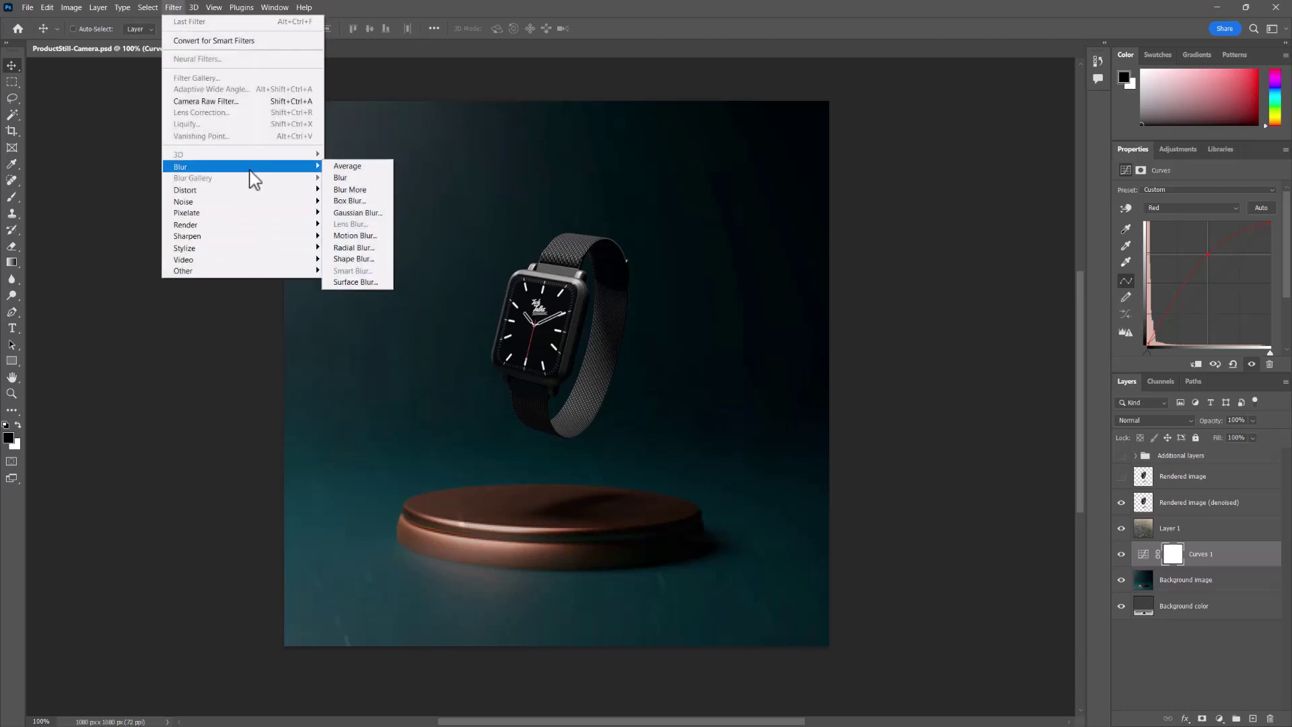
pyautogui.click(1213, 585)
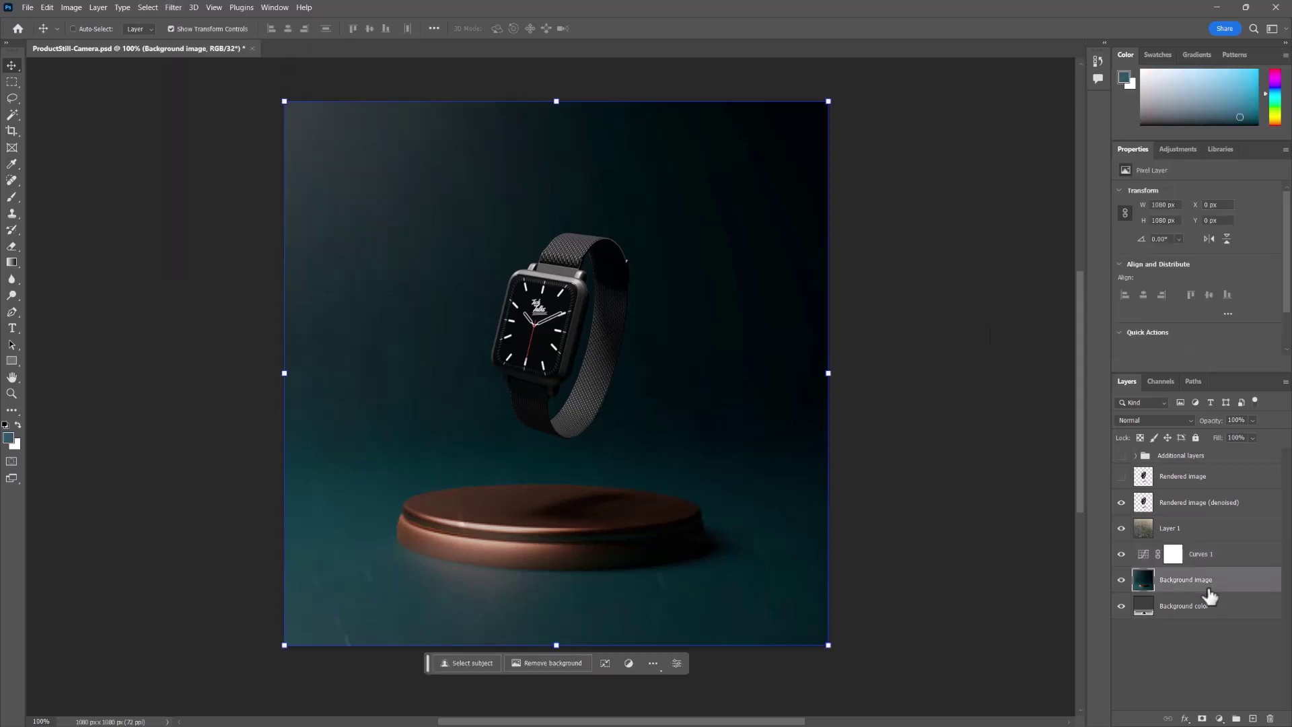
pyautogui.click(193, 7)
pyautogui.moveTo(174, 7)
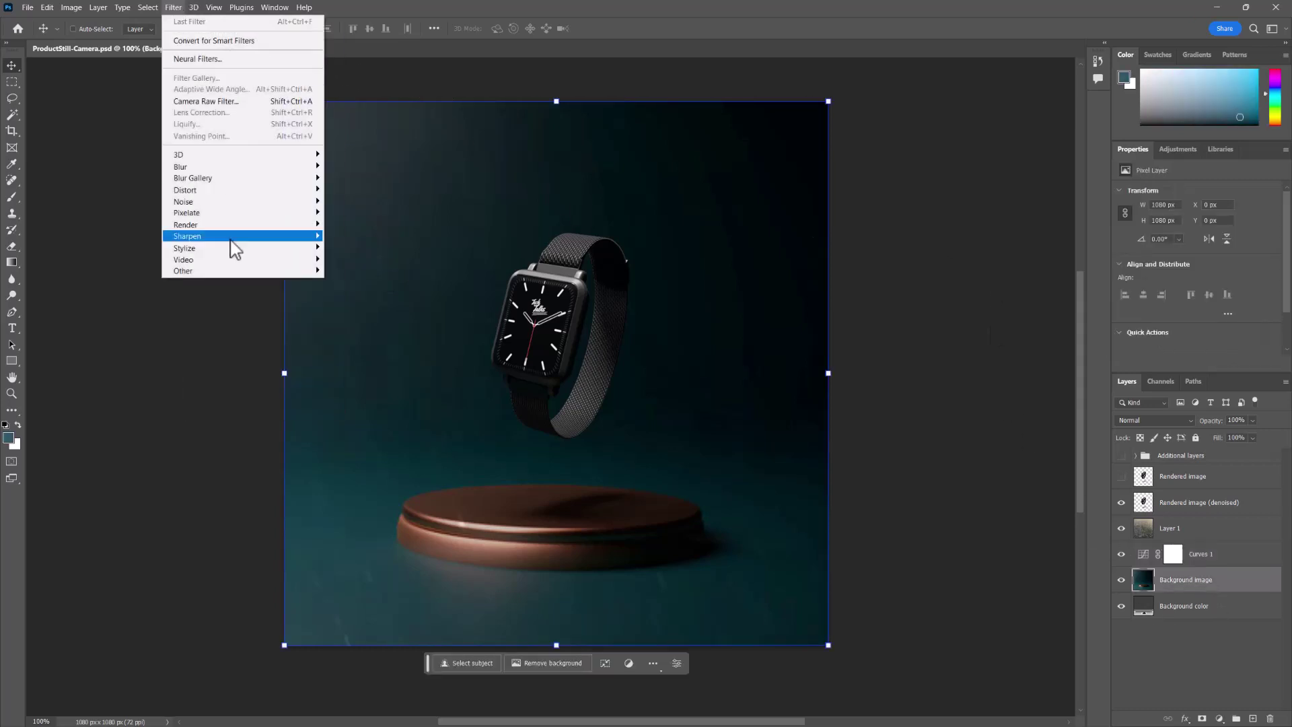
pyautogui.moveTo(262, 178)
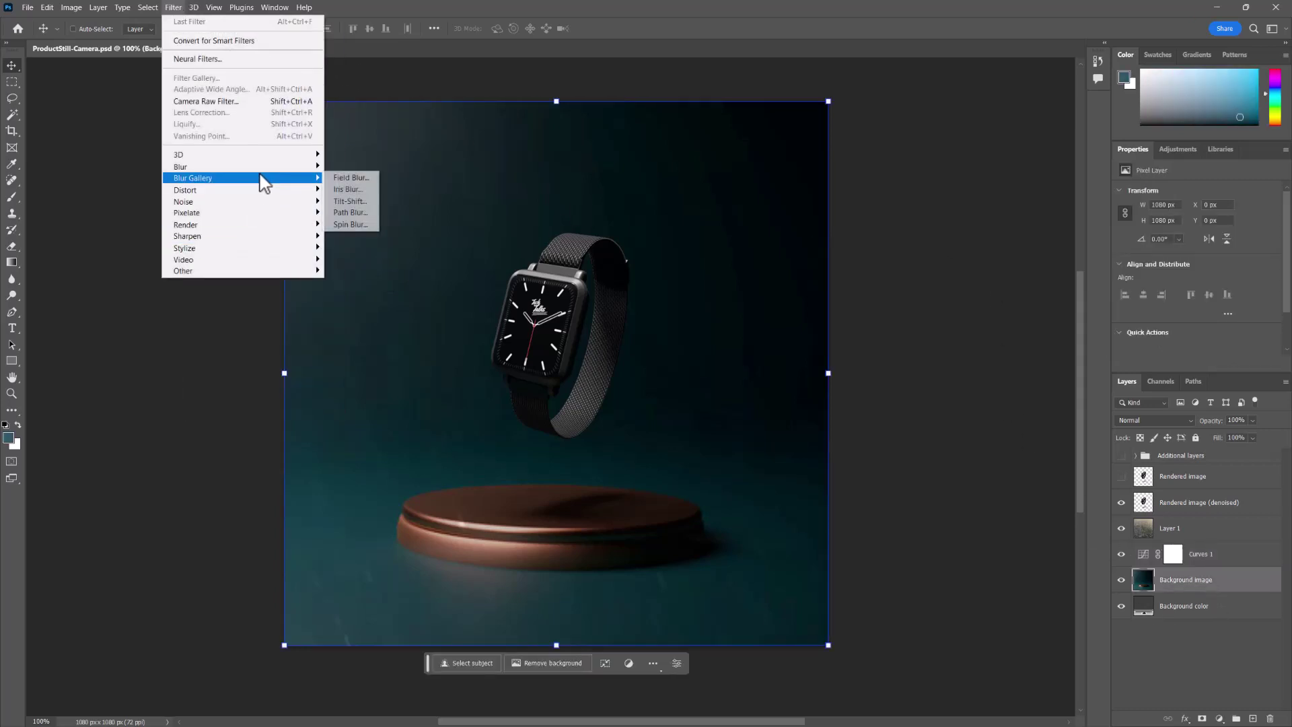
pyautogui.click(350, 190)
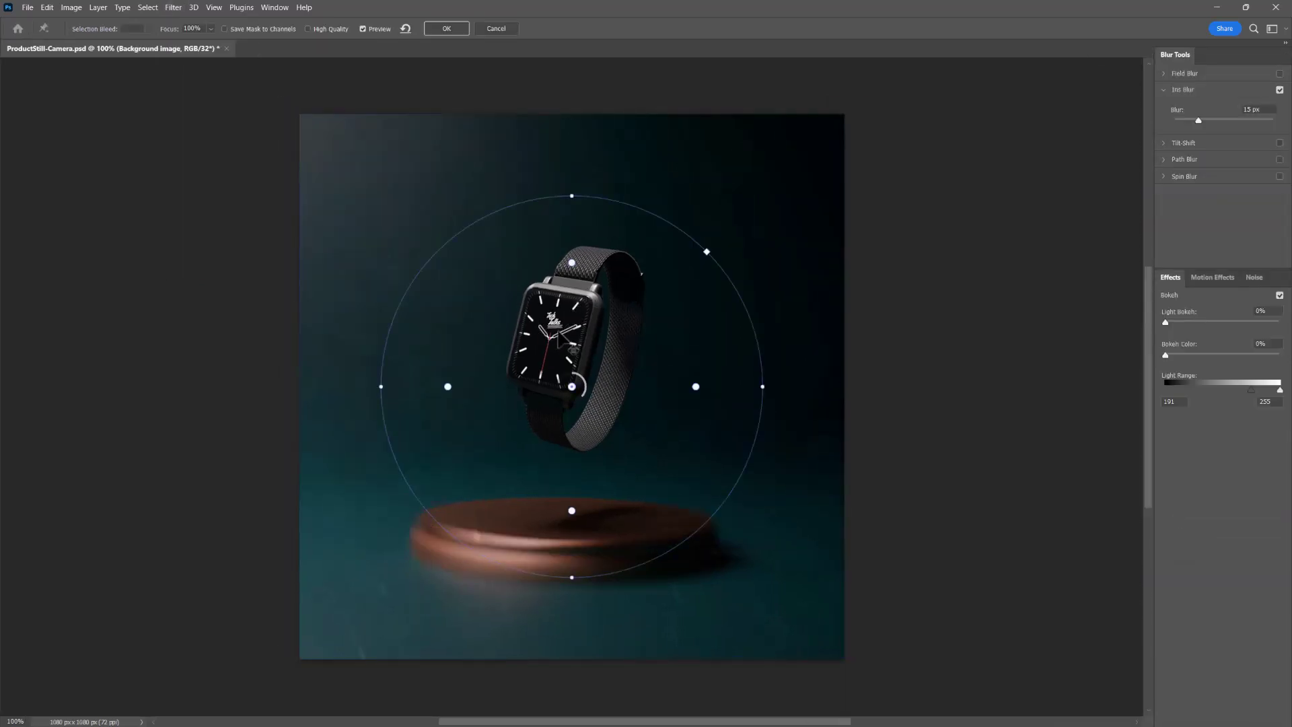
pyautogui.moveTo(572, 388); pyautogui.dragTo(550, 341)
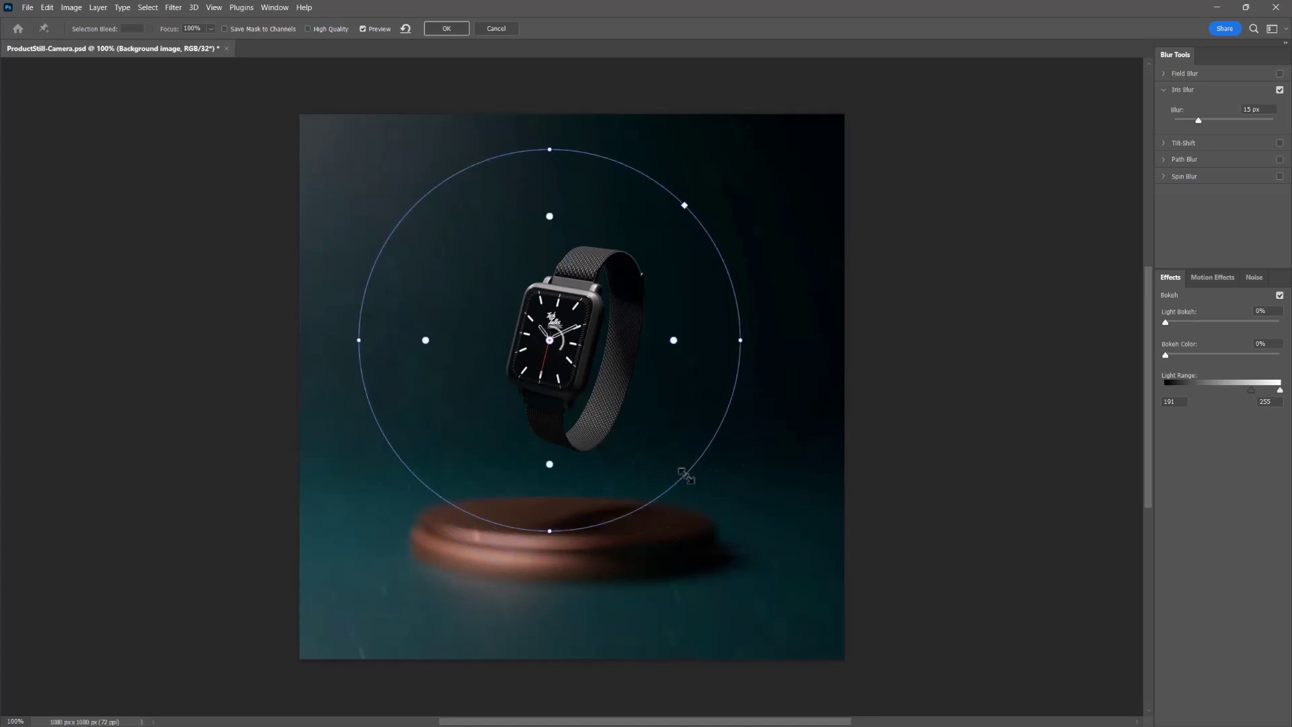
pyautogui.moveTo(684, 476); pyautogui.dragTo(758, 528)
# Set Iris Blur to 10 px, Light Bokeh 18% and Bokeh Color 48%, tighten the ellipse, apply it, and toggle Background image off and on.
pyautogui.moveTo(1189, 118); pyautogui.dragTo(1193, 118)
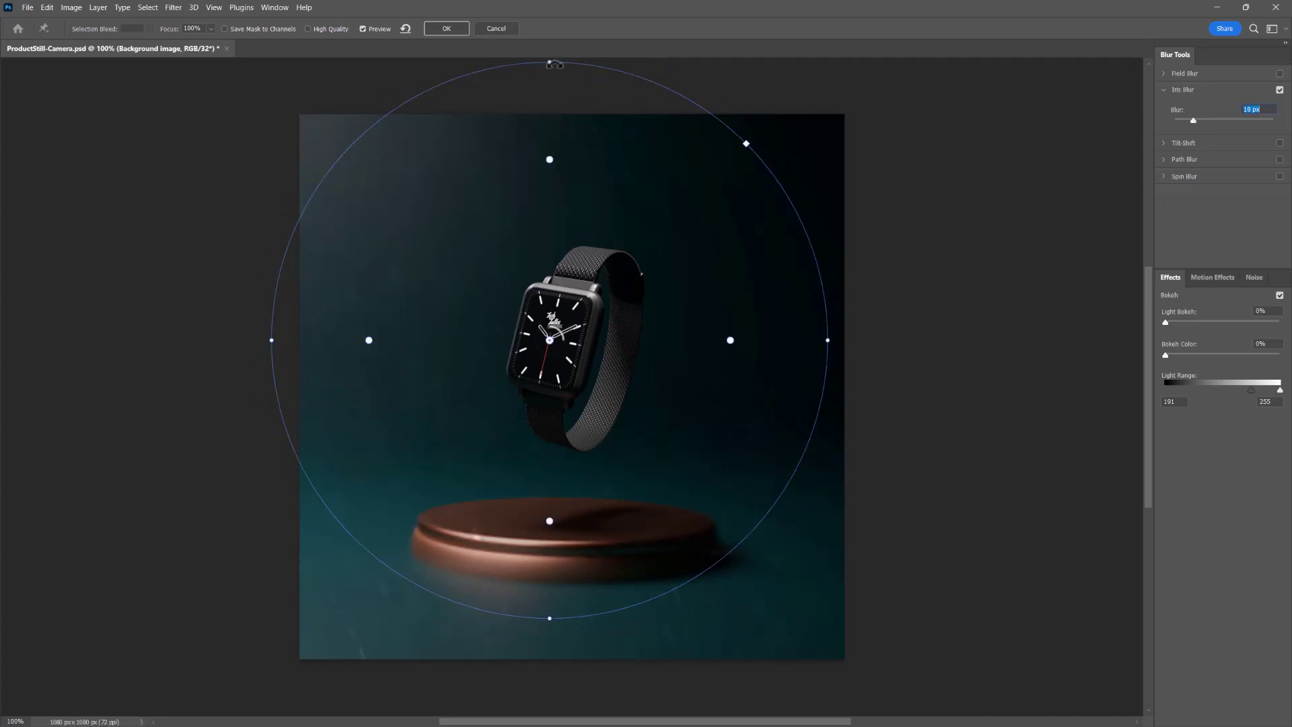
pyautogui.moveTo(565, 64); pyautogui.dragTo(598, 94)
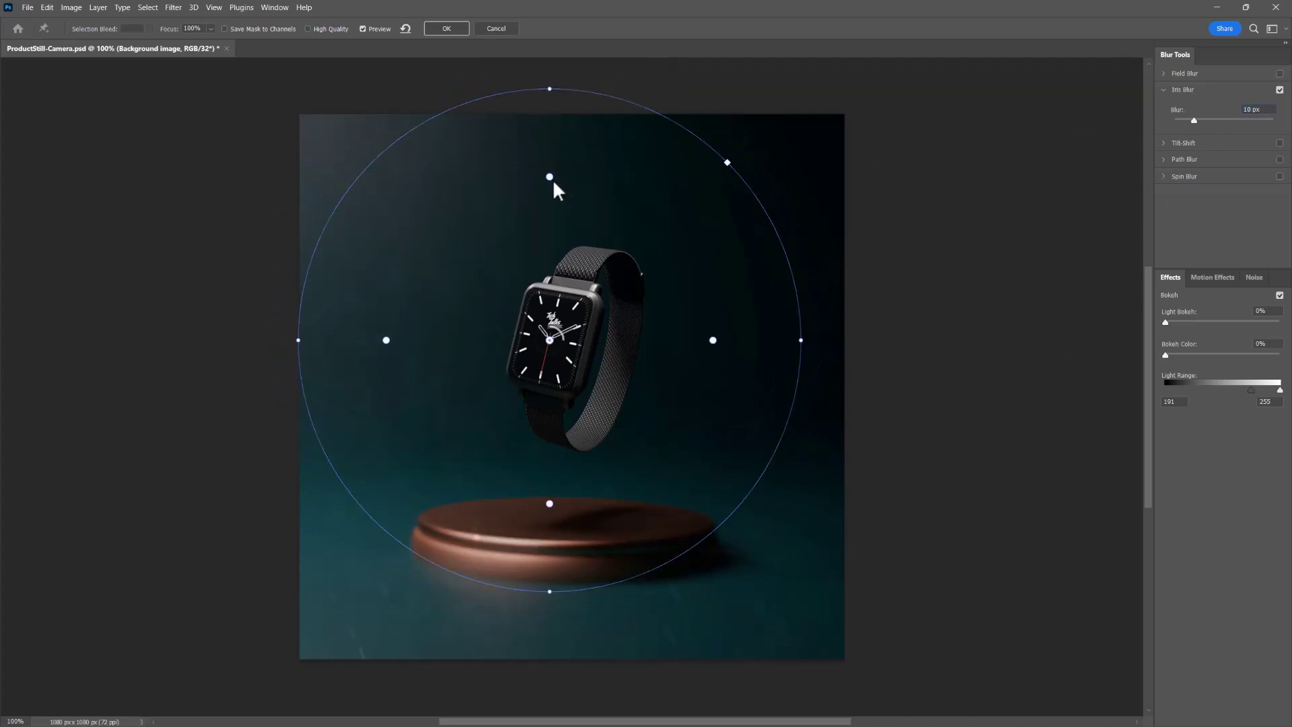
pyautogui.moveTo(553, 183)
pyautogui.mouseDown()
pyautogui.moveTo(568, 229)
pyautogui.moveTo(569, 172)
pyautogui.mouseUp()
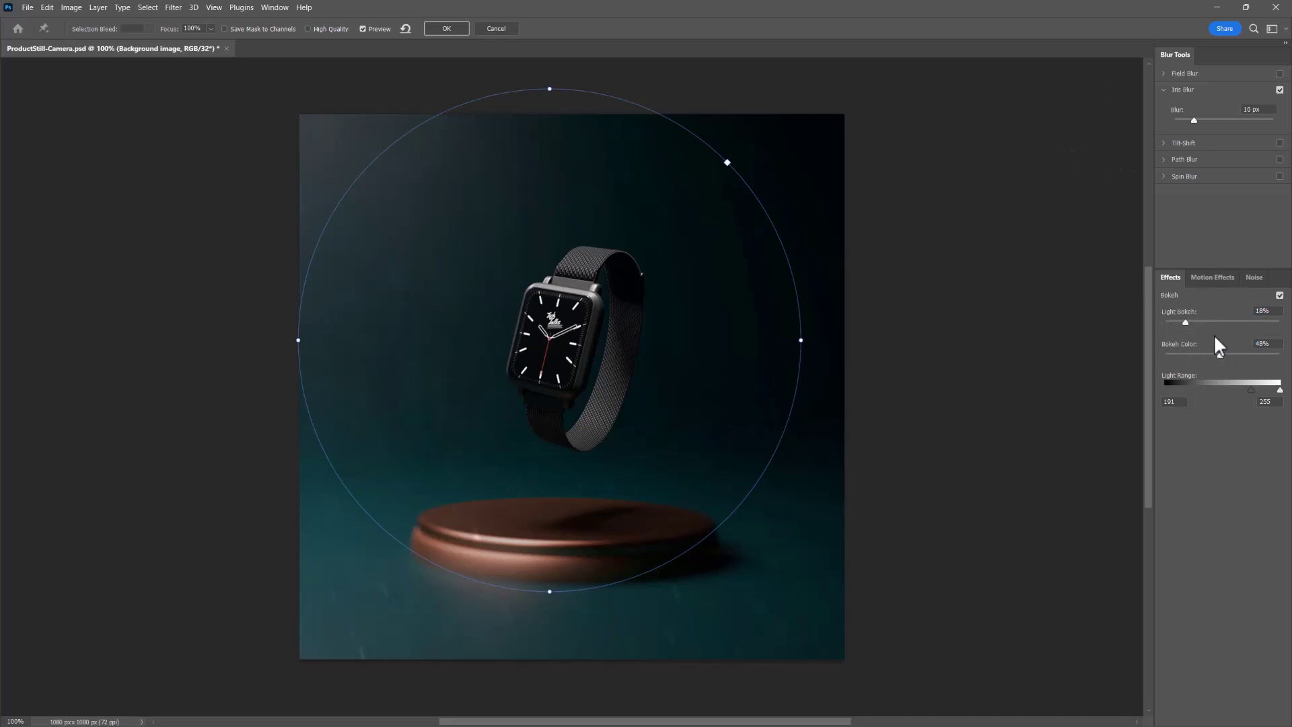
pyautogui.click(447, 30)
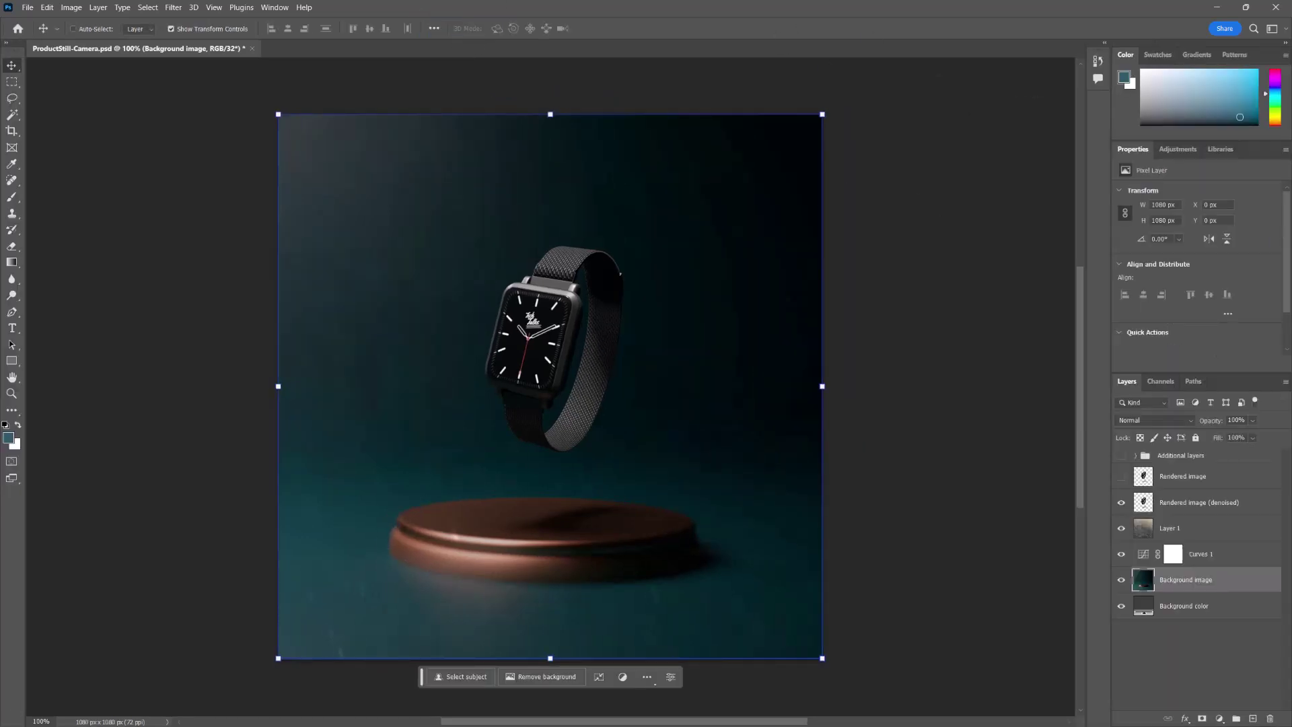
pyautogui.click(1121, 580)
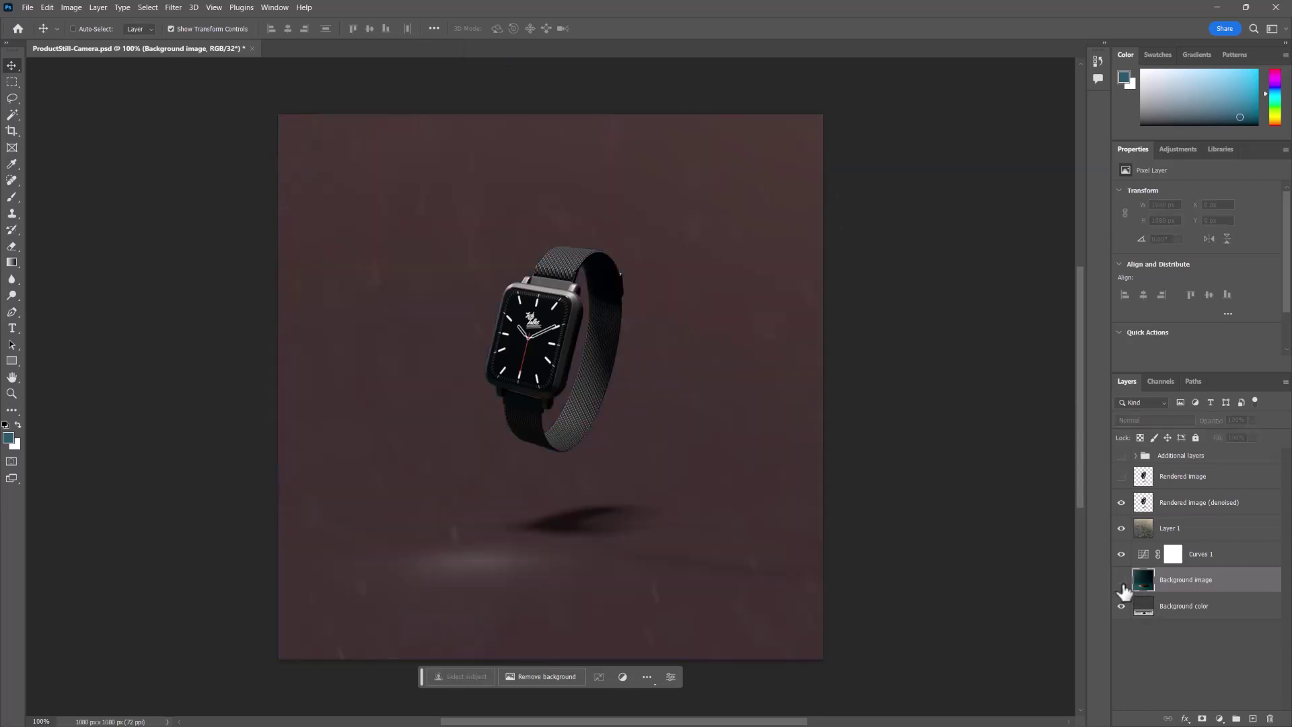
pyautogui.click(1121, 581)
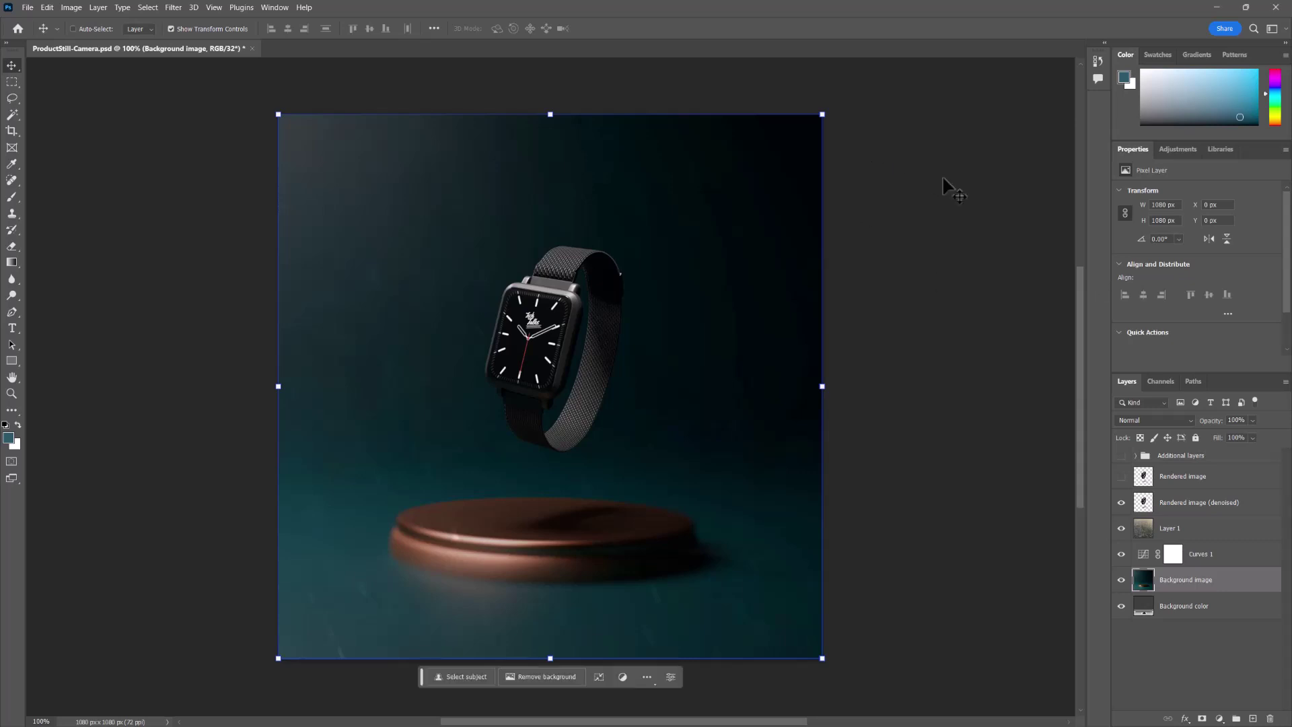
# Paste the copied light-ray image above Background image, turn off Show Transform Controls, and align the image to the canvas's upper-left corner.
pyautogui.hotkey('ctrl', 'v')
pyautogui.moveTo(427, 267); pyautogui.dragTo(356, 213)
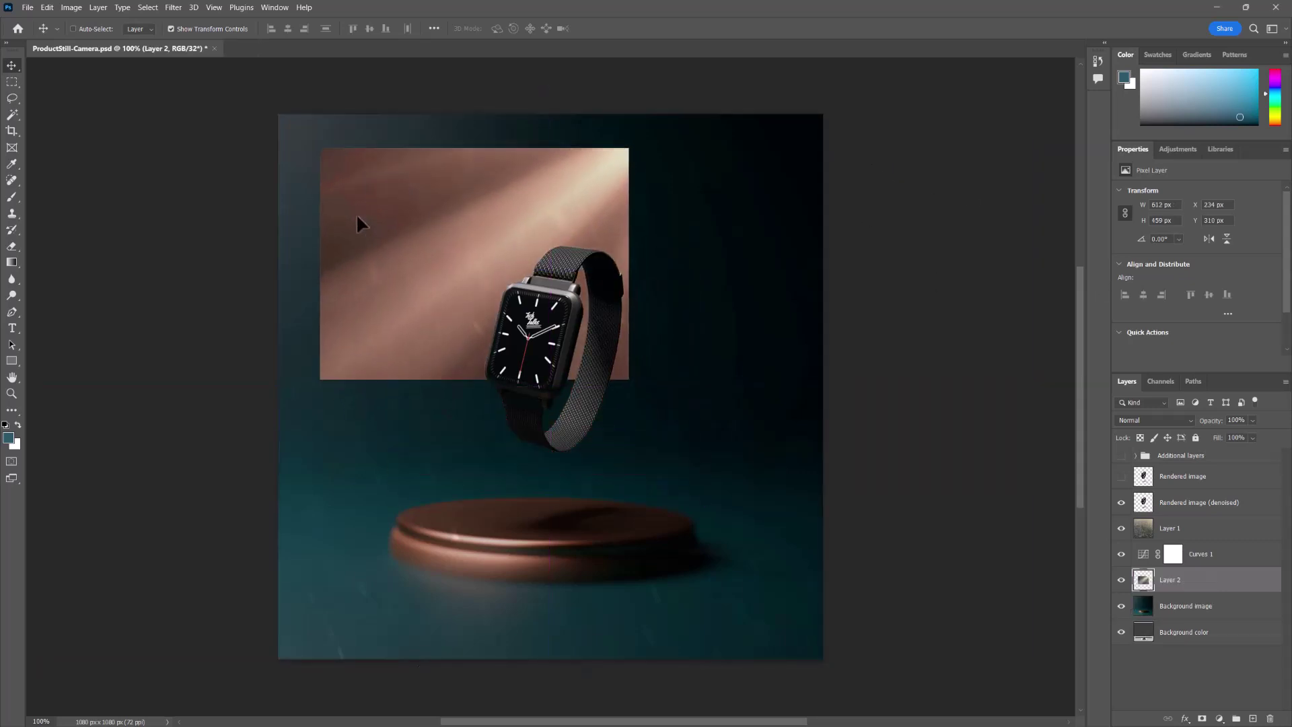
pyautogui.rightClick(357, 213)
pyautogui.click(518, 207)
pyautogui.rightClick(518, 210)
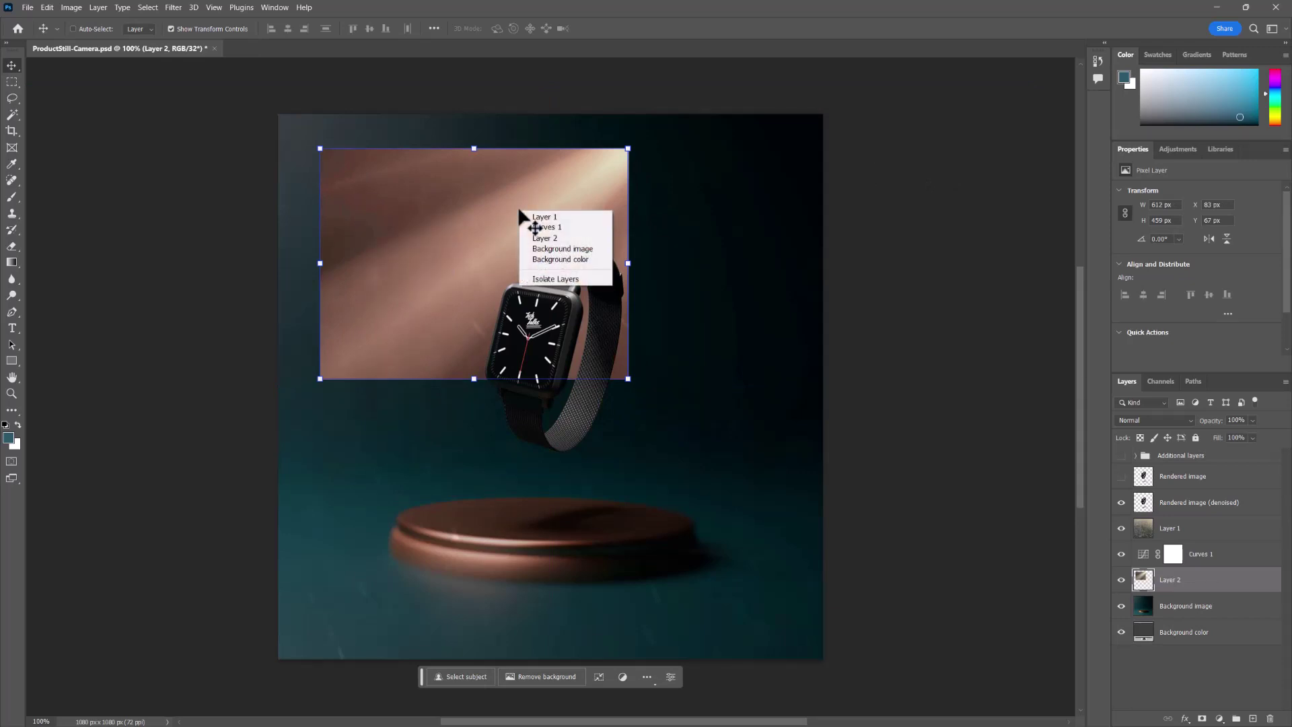
pyautogui.click(476, 208)
pyautogui.rightClick(421, 207)
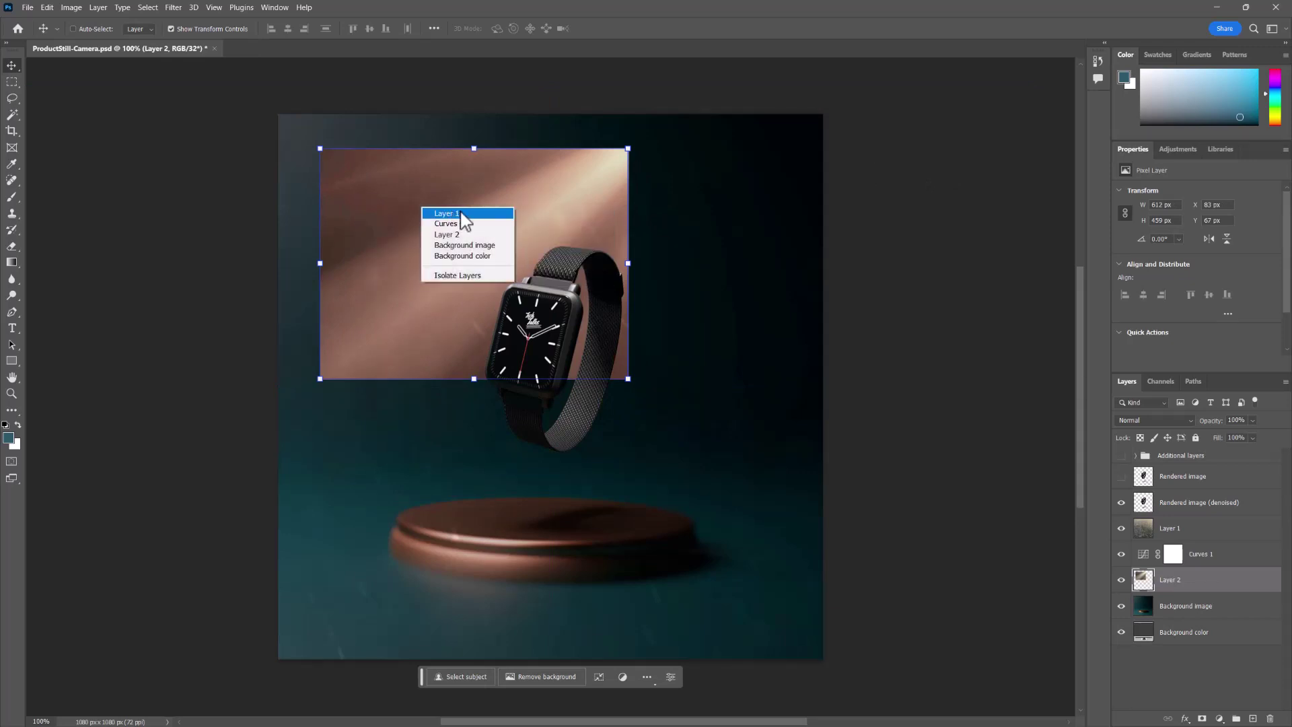
pyautogui.press('Escape')
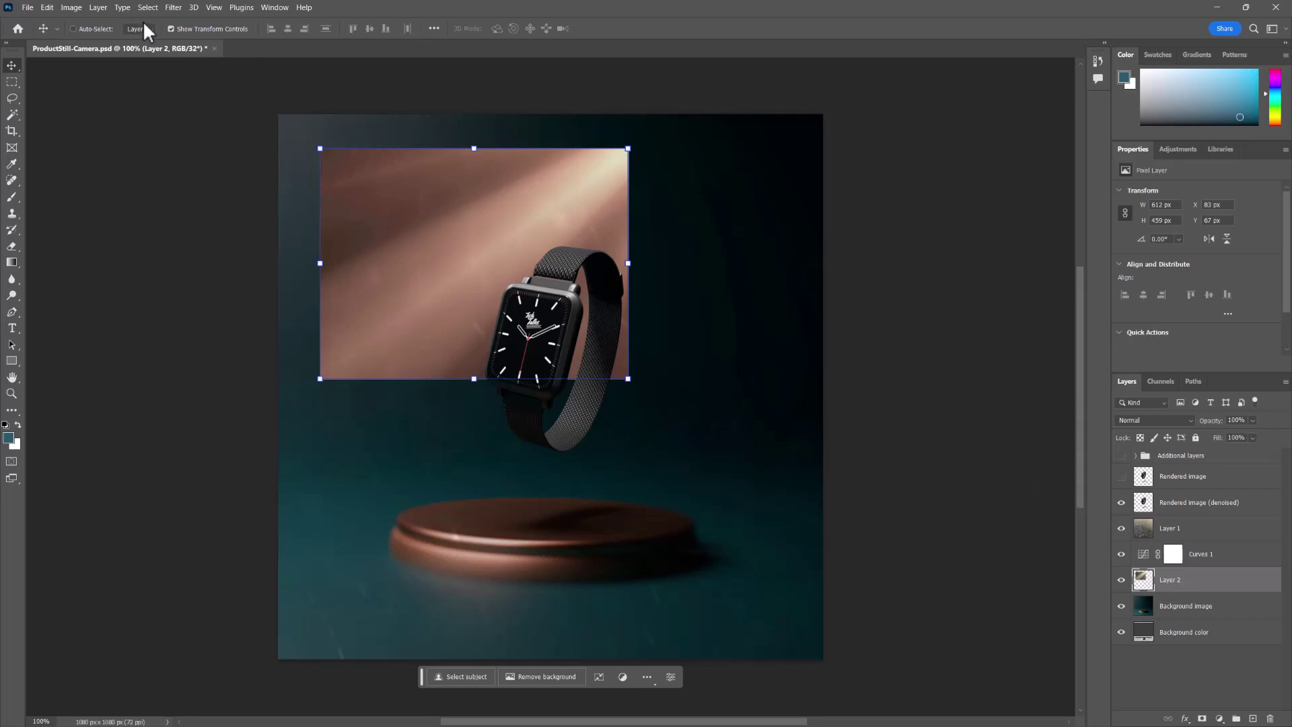
pyautogui.click(172, 29)
pyautogui.rightClick(446, 223)
pyautogui.press('Escape')
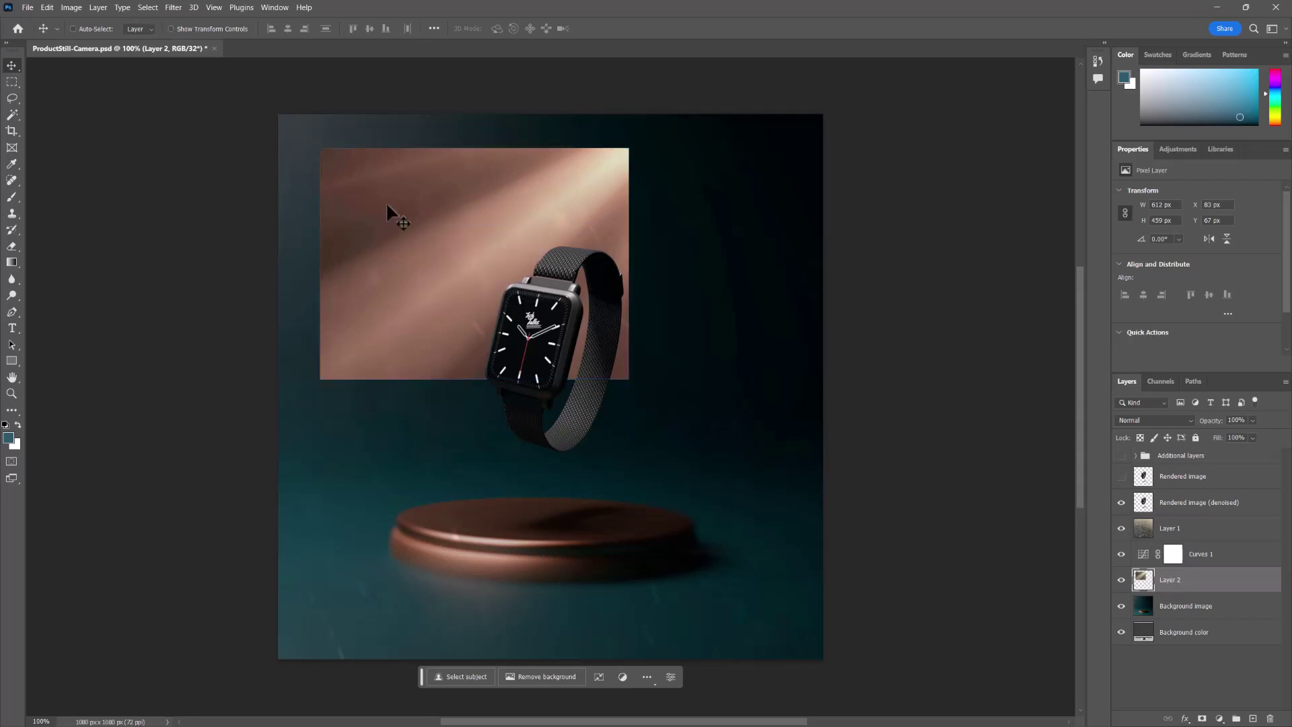
pyautogui.moveTo(388, 210); pyautogui.dragTo(348, 179)
# Scale the light-ray layer to 238.3%, flip it horizontally, and position it at X -250 px, Y -13 px to cover the canvas.
pyautogui.hotkey('ctrl', 't')
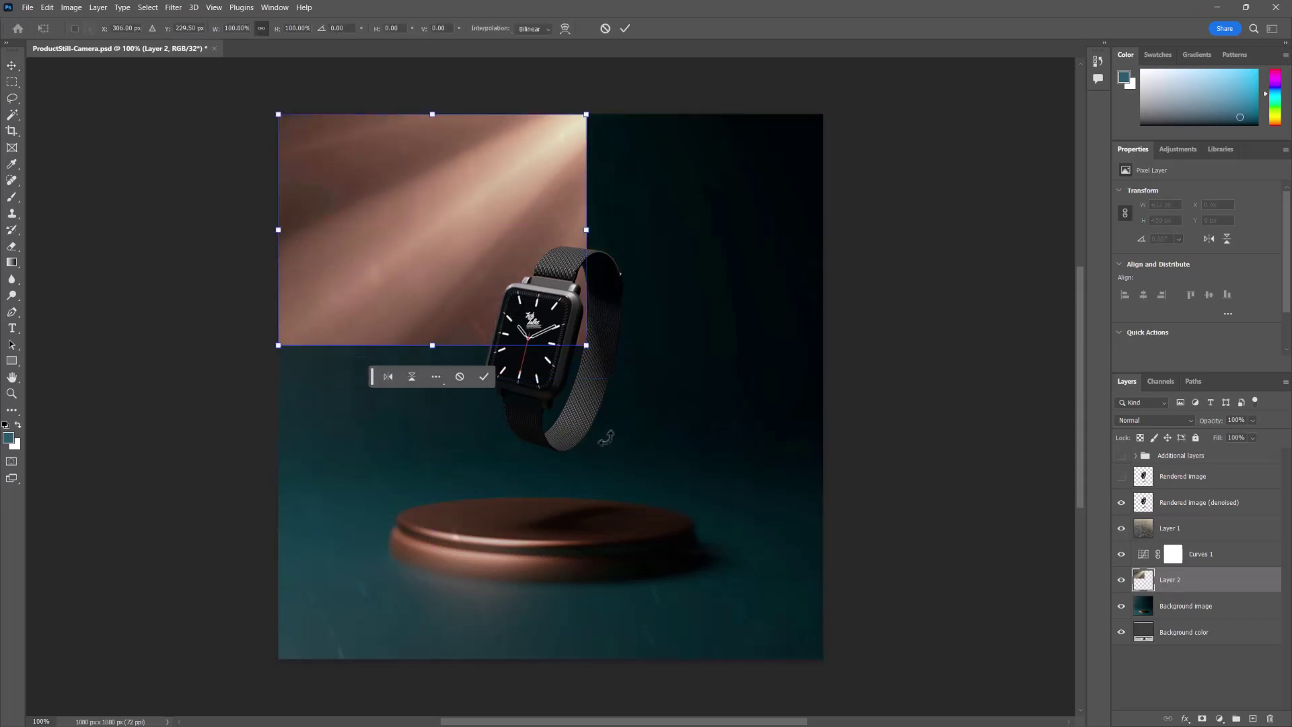
pyautogui.moveTo(586, 346); pyautogui.dragTo(952, 707)
pyautogui.rightClick(695, 240)
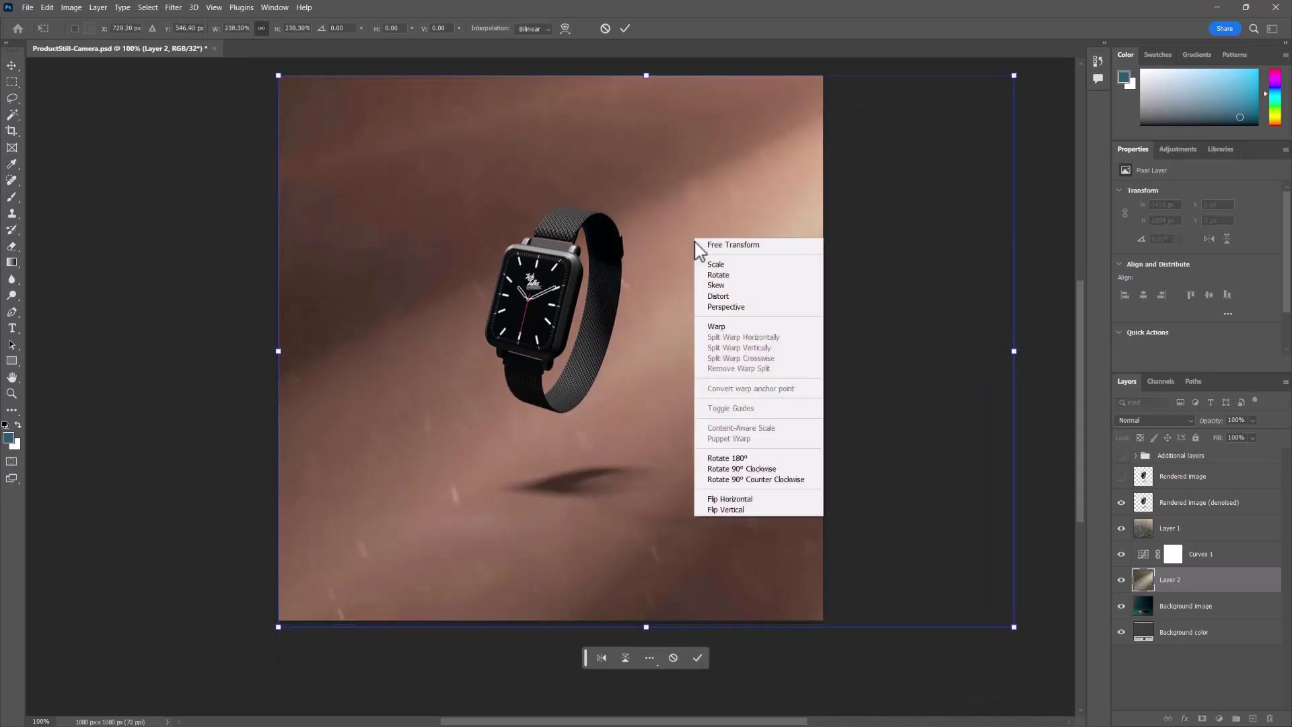
pyautogui.click(739, 498)
pyautogui.moveTo(474, 306); pyautogui.dragTo(319, 292)
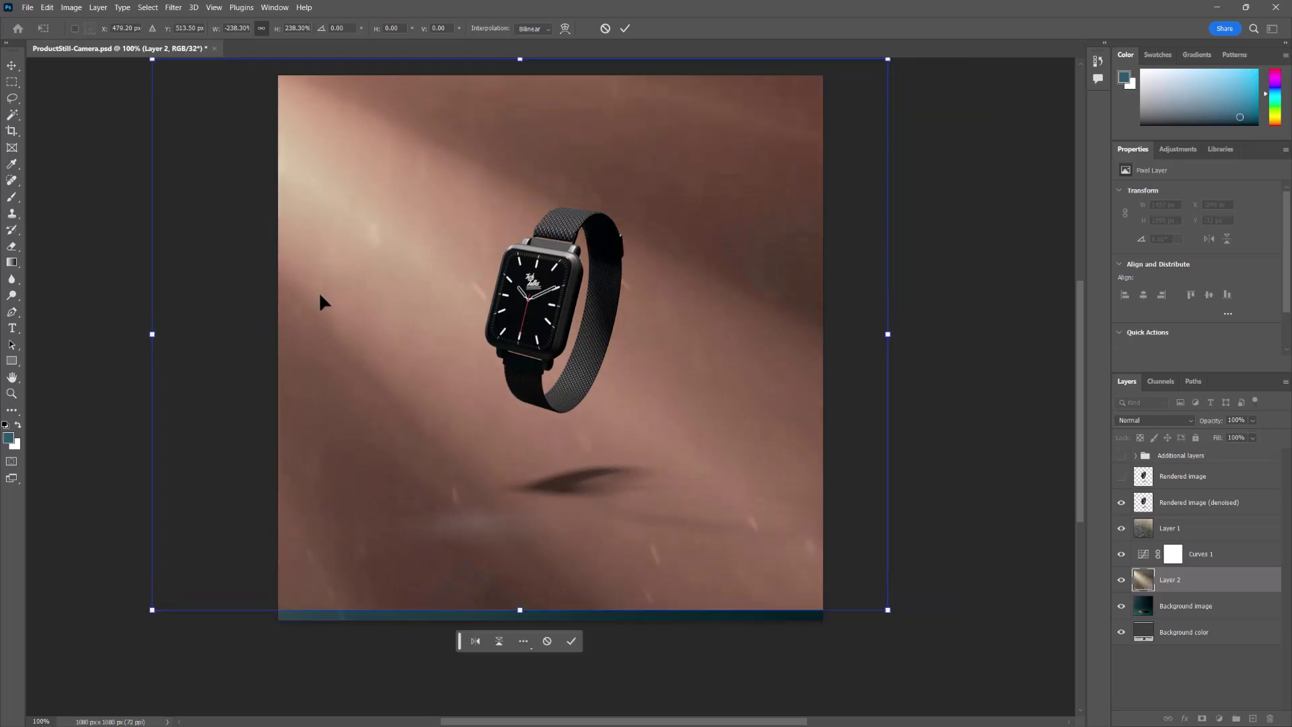
pyautogui.press('Return')
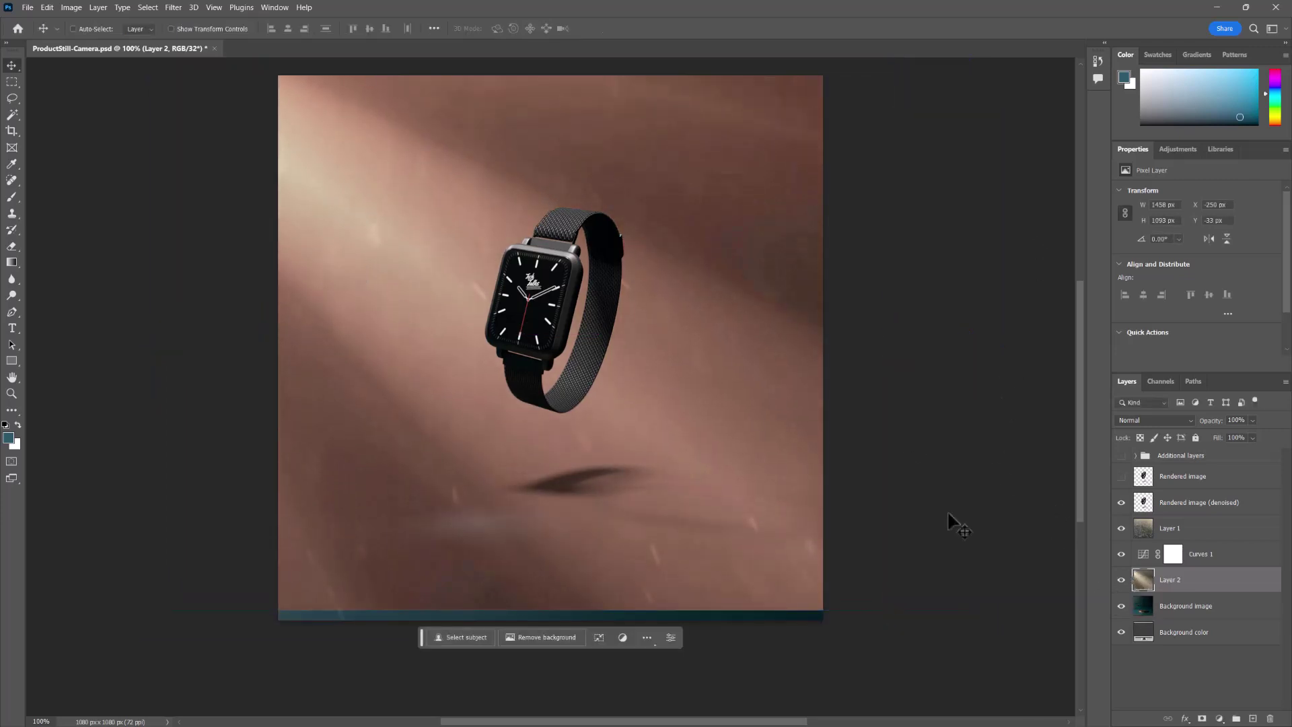
pyautogui.moveTo(735, 544); pyautogui.dragTo(736, 557)
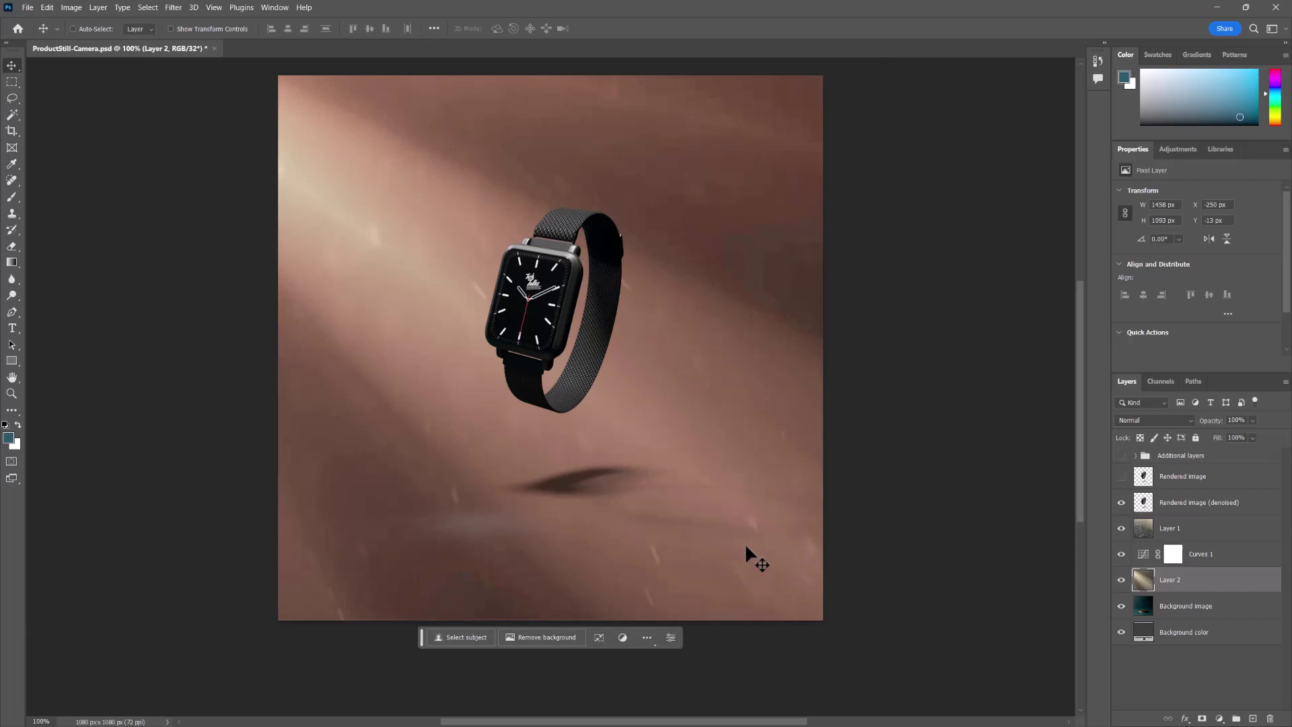
# Set the light-ray layer's blend mode to Multiply.
pyautogui.click(1171, 420)
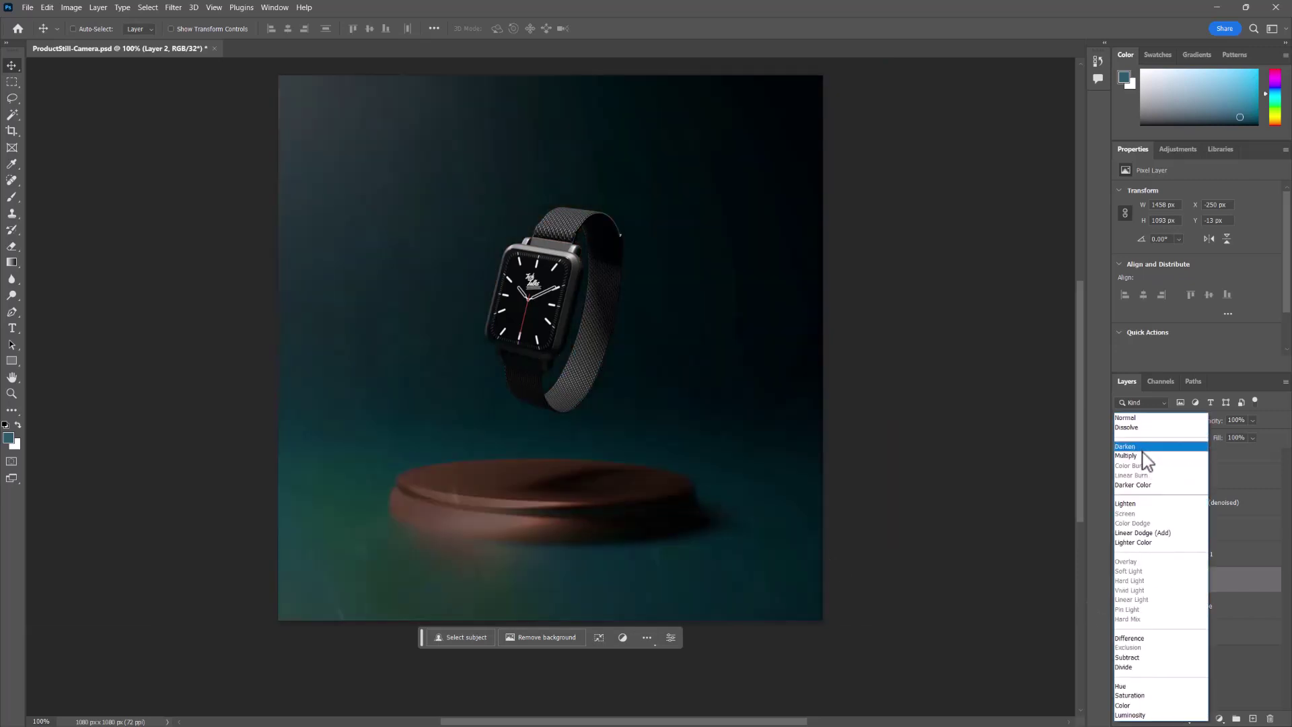
pyautogui.click(1143, 456)
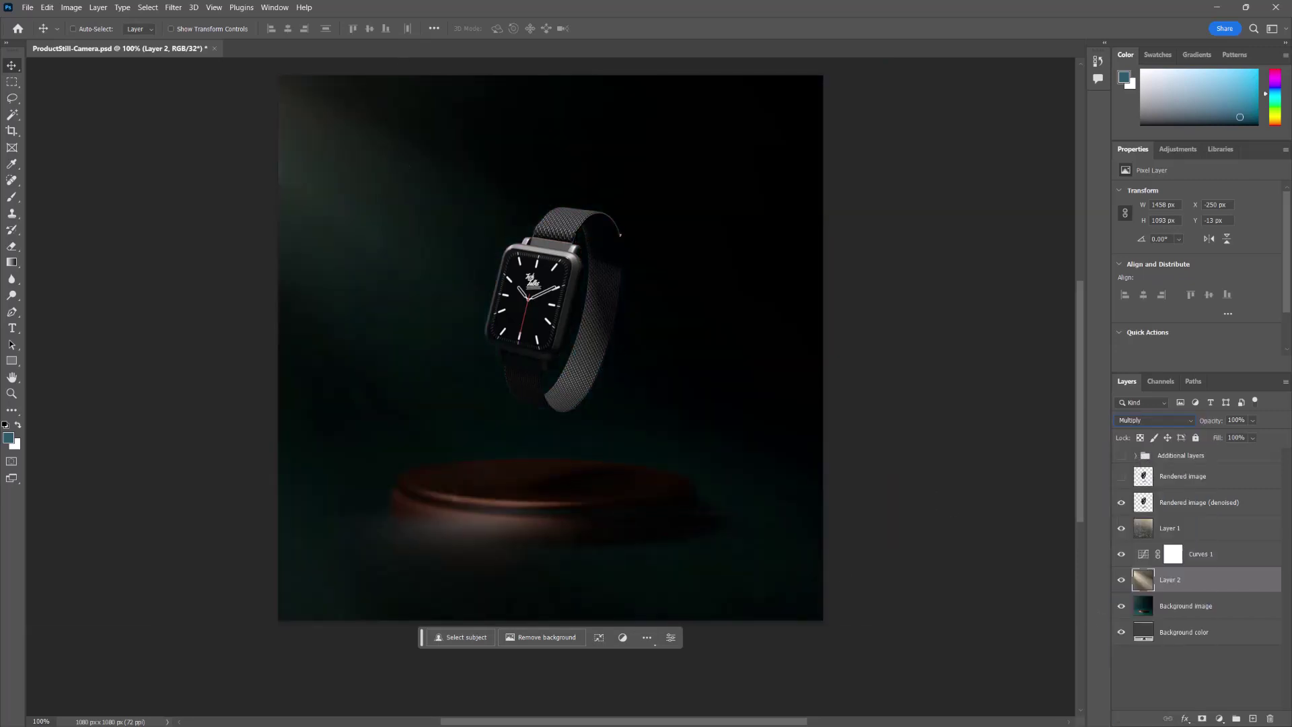
# Reshape the Curves 1 RGB curve by raising its shadow point and lowering its highlight point.
pyautogui.click(1172, 558)
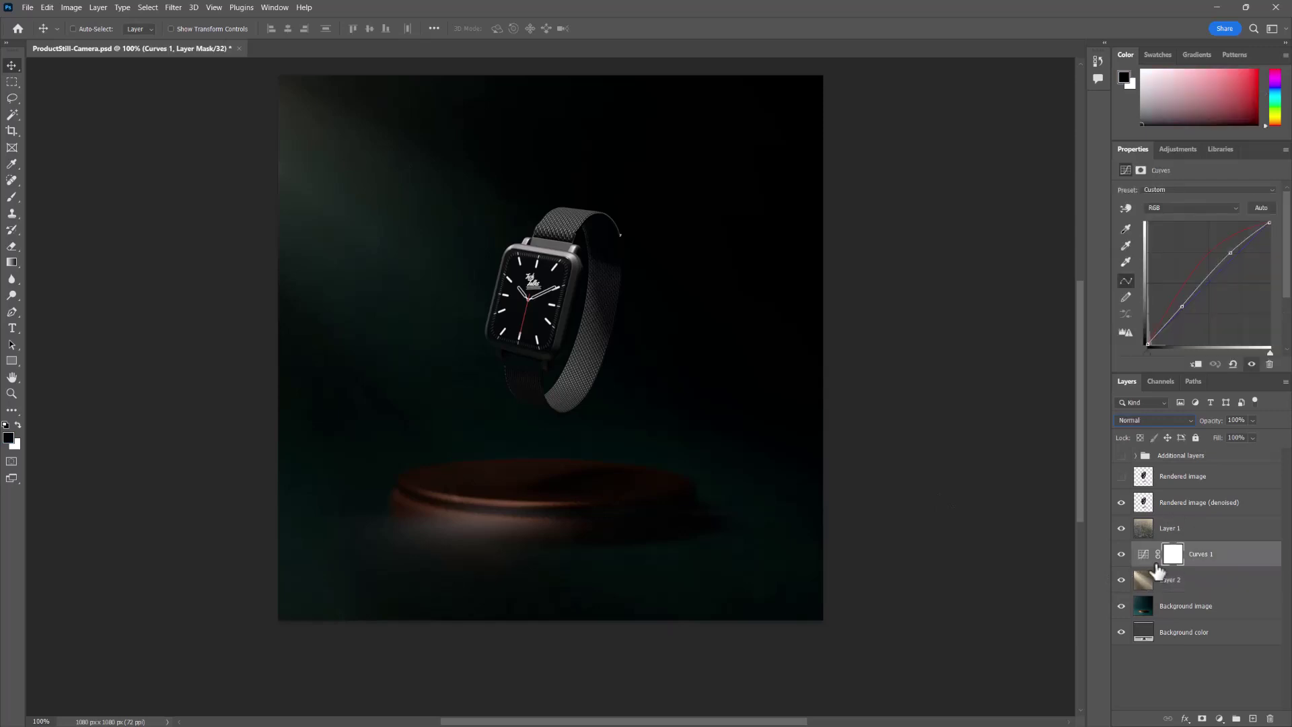
pyautogui.moveTo(1228, 254)
pyautogui.mouseDown()
pyautogui.moveTo(1258, 281)
pyautogui.moveTo(1241, 242)
pyautogui.moveTo(1248, 289)
pyautogui.moveTo(1244, 266)
pyautogui.mouseUp()
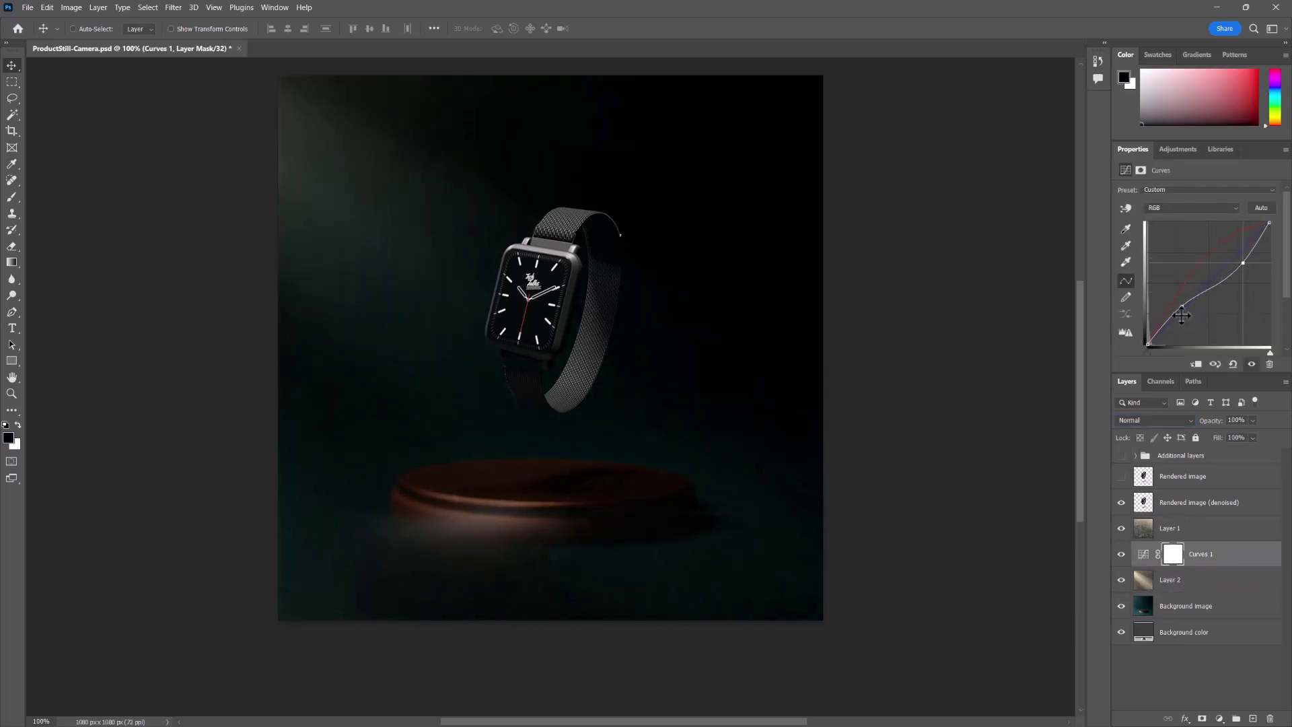
pyautogui.moveTo(1181, 315); pyautogui.dragTo(1174, 286)
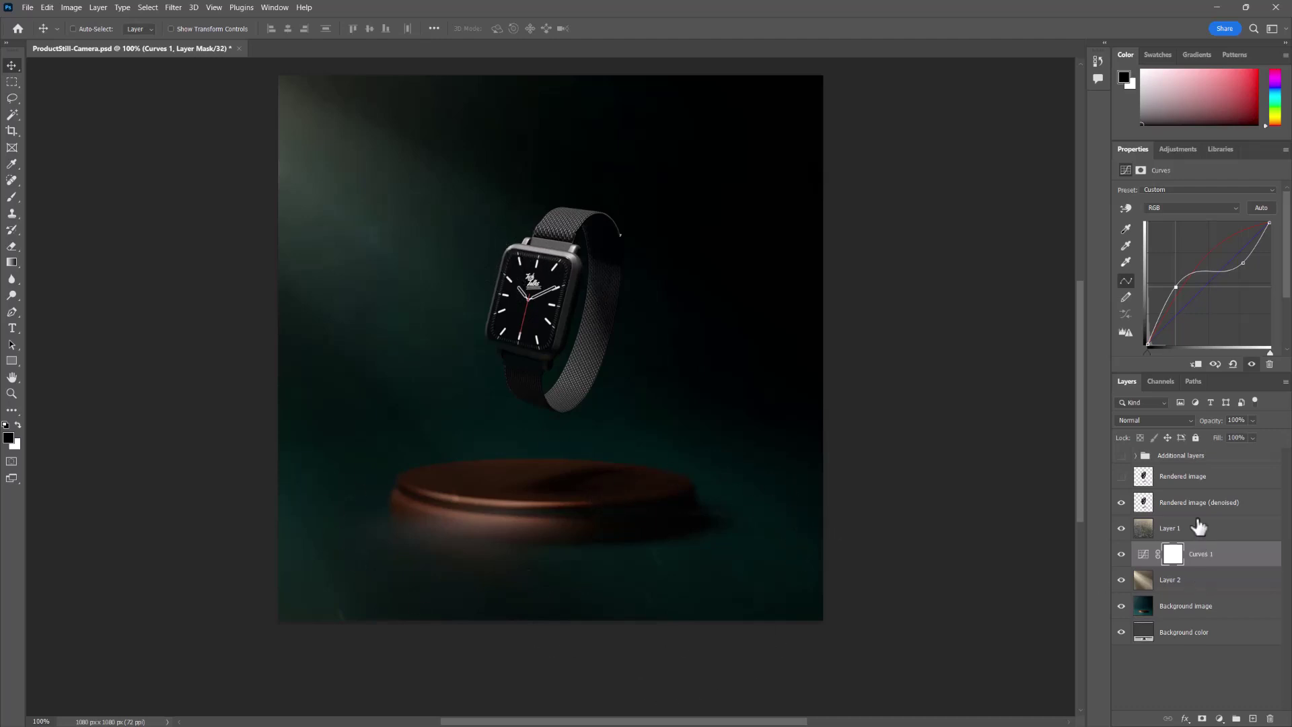
# Select the watch's shadow on the podium with a freehand Lasso outline on the Rendered image (denoised) layer.
pyautogui.click(1152, 504)
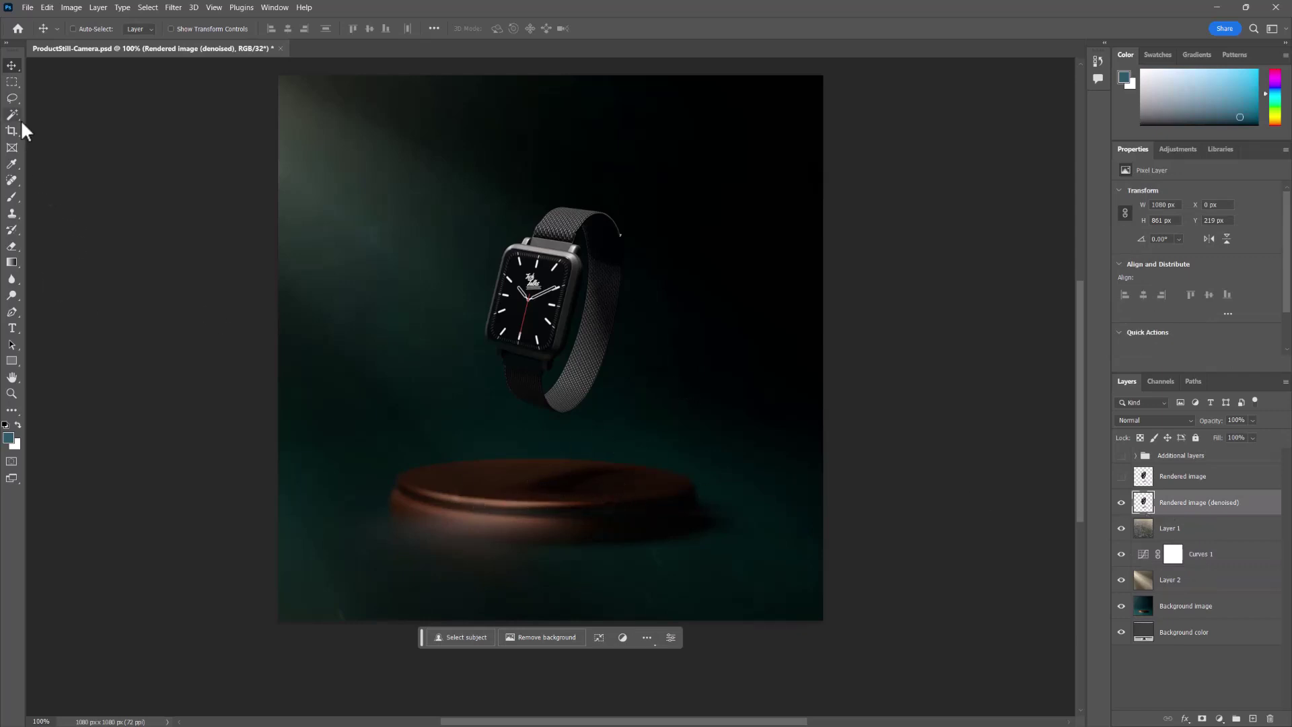
pyautogui.click(13, 99)
pyautogui.moveTo(602, 459)
pyautogui.mouseDown()
pyautogui.moveTo(537, 465)
pyautogui.moveTo(520, 496)
pyautogui.moveTo(628, 507)
pyautogui.moveTo(629, 456)
pyautogui.moveTo(601, 460)
pyautogui.mouseUp()
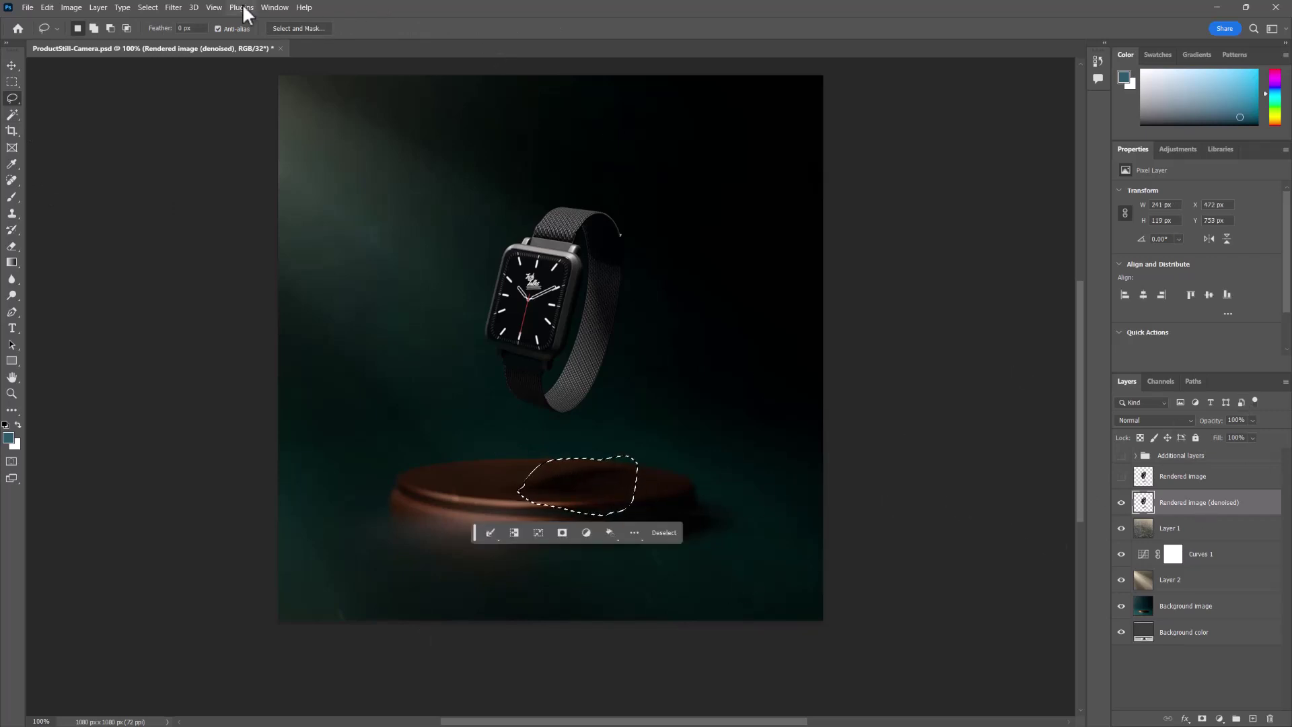
# Apply a Gaussian Blur with a 9.4-pixel radius to the selected shadow, make Rendered image the active layer and clear the selection.
pyautogui.click(173, 7)
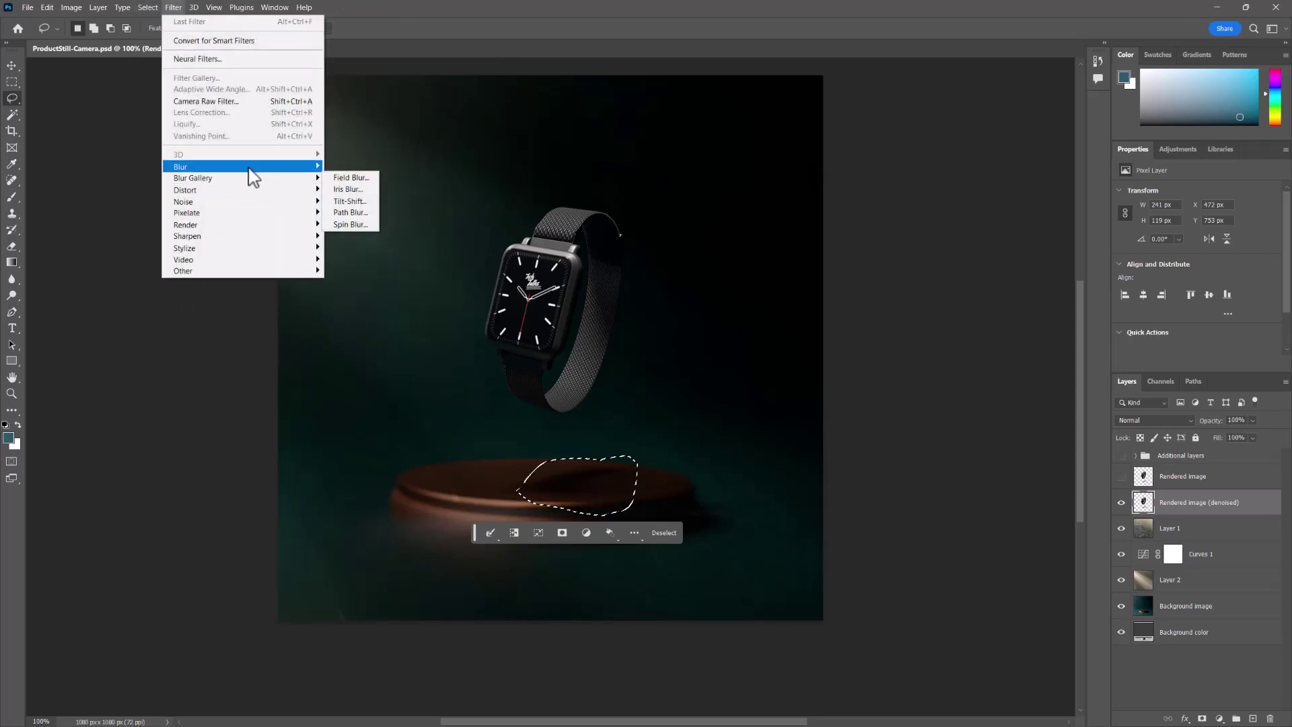
pyautogui.click(369, 212)
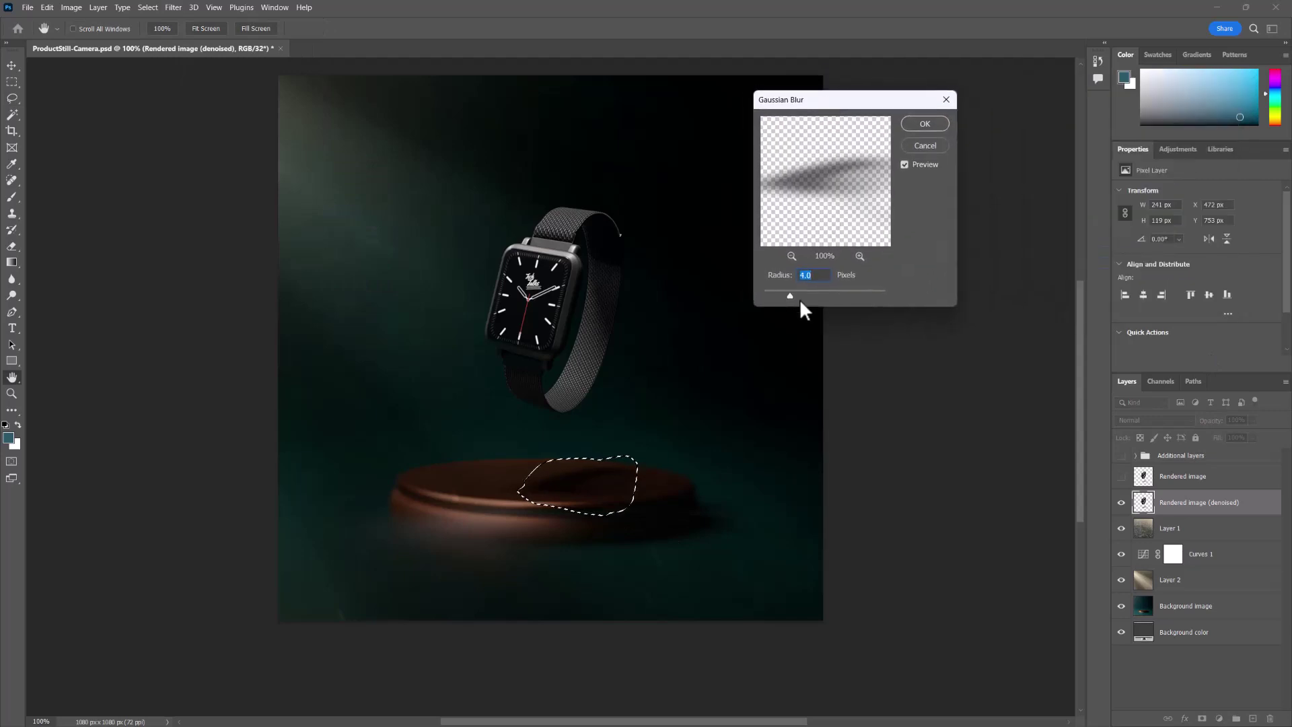
pyautogui.moveTo(790, 296); pyautogui.dragTo(781, 294)
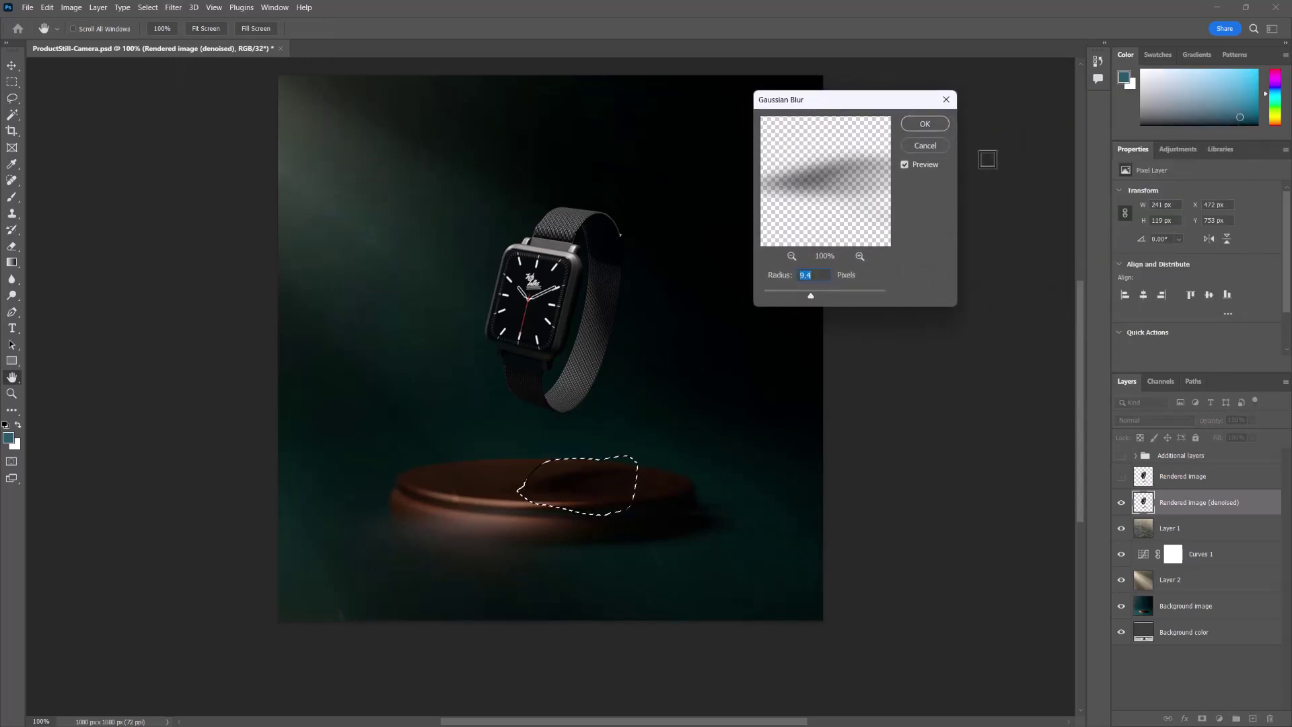
pyautogui.click(923, 122)
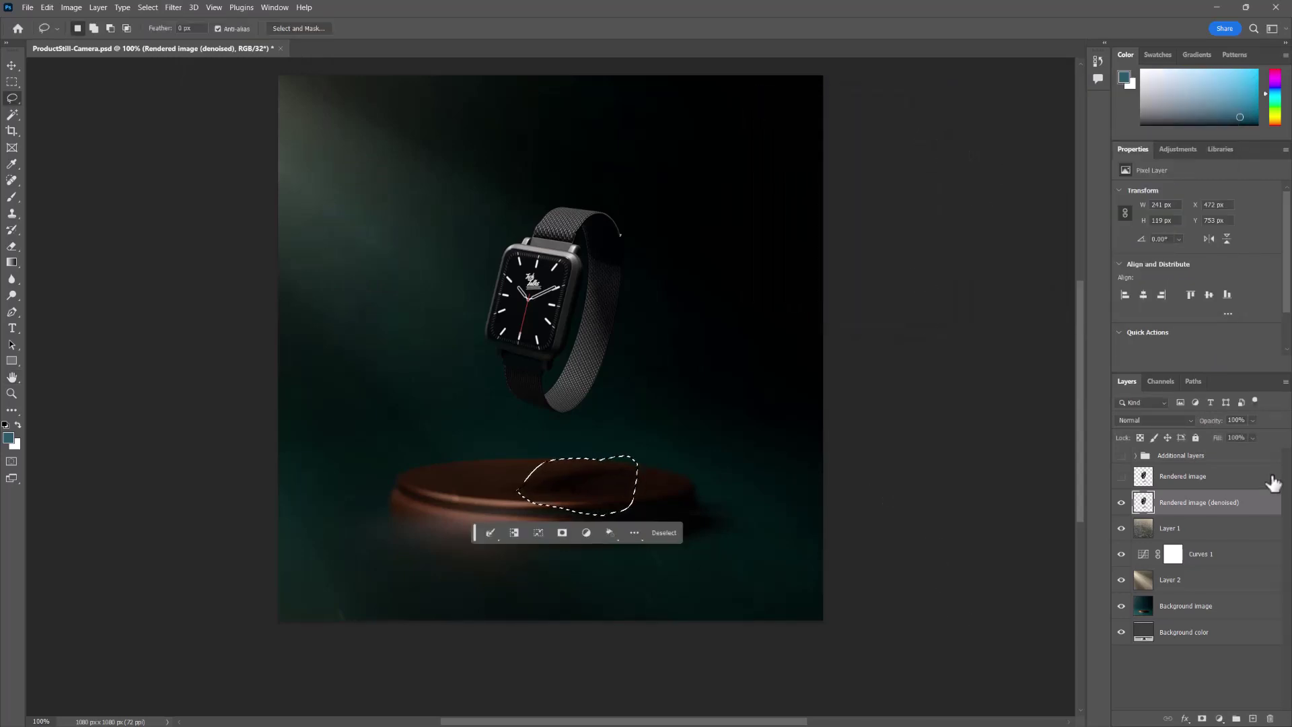
pyautogui.click(1184, 479)
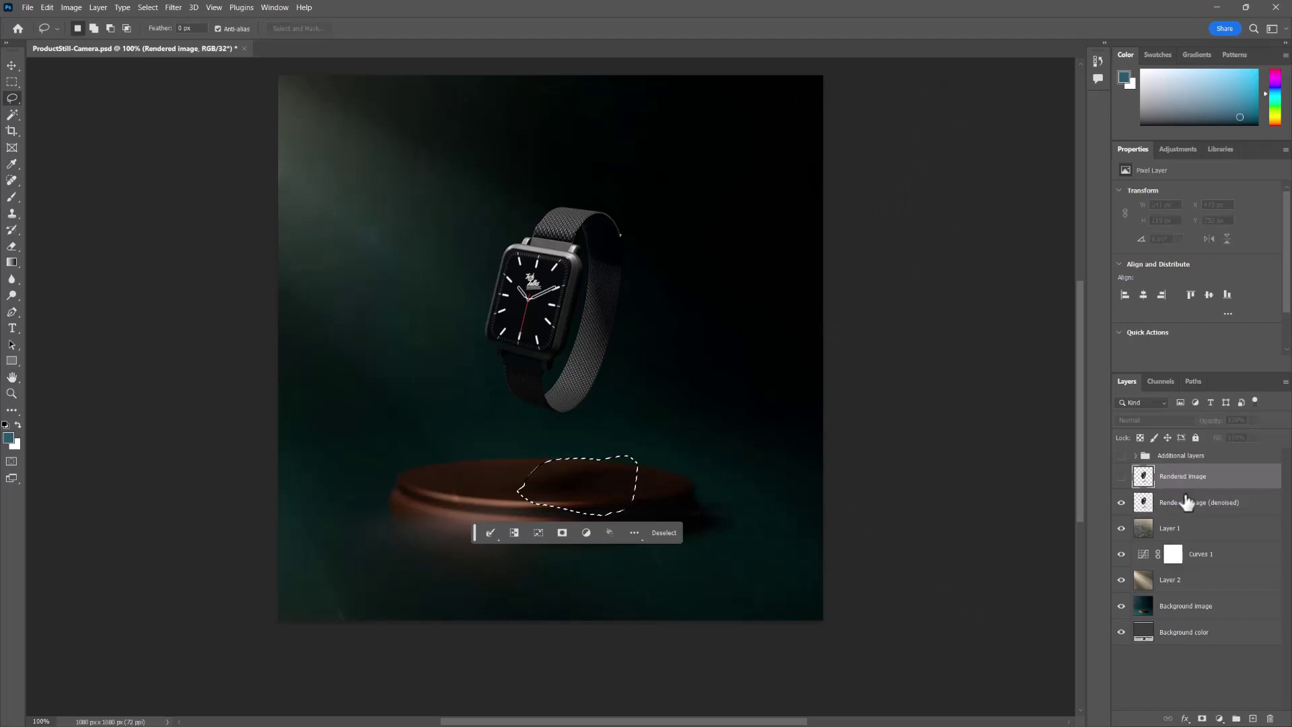
pyautogui.click(819, 502)
# Set the opacity of Layer 1, the Multiply layer above Curves 1, to 65%.
pyautogui.press('z')
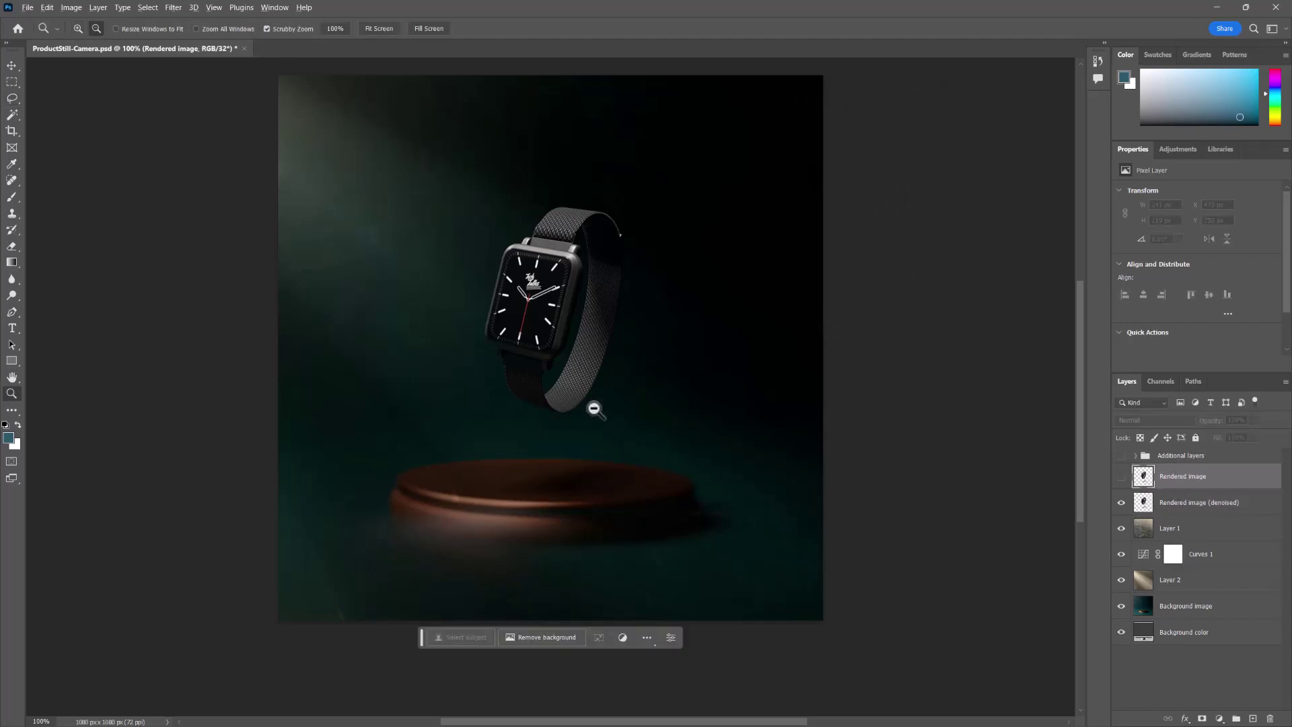
pyautogui.keyDown('alt'); pyautogui.click(594, 406); pyautogui.keyUp('alt')
pyautogui.moveTo(559, 326); pyautogui.dragTo(666, 351)
pyautogui.keyDown('alt'); pyautogui.click(666, 351); pyautogui.keyUp('alt')
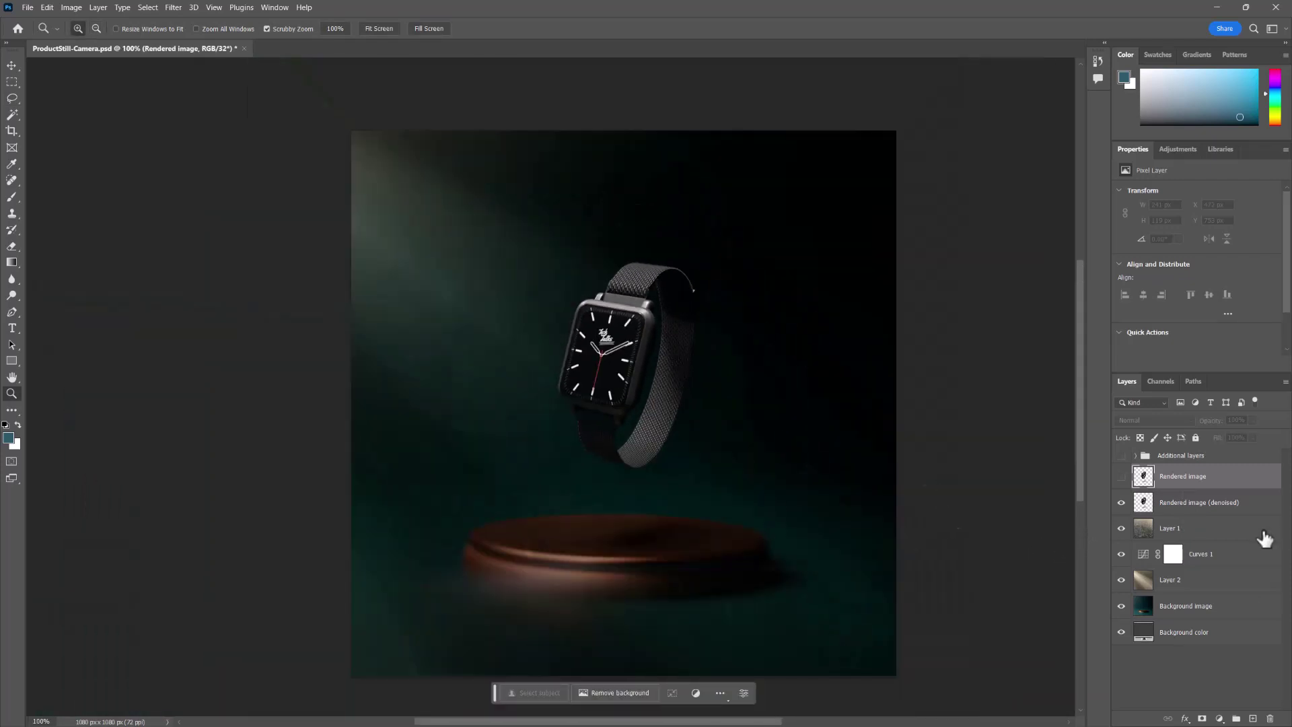
pyautogui.click(1147, 530)
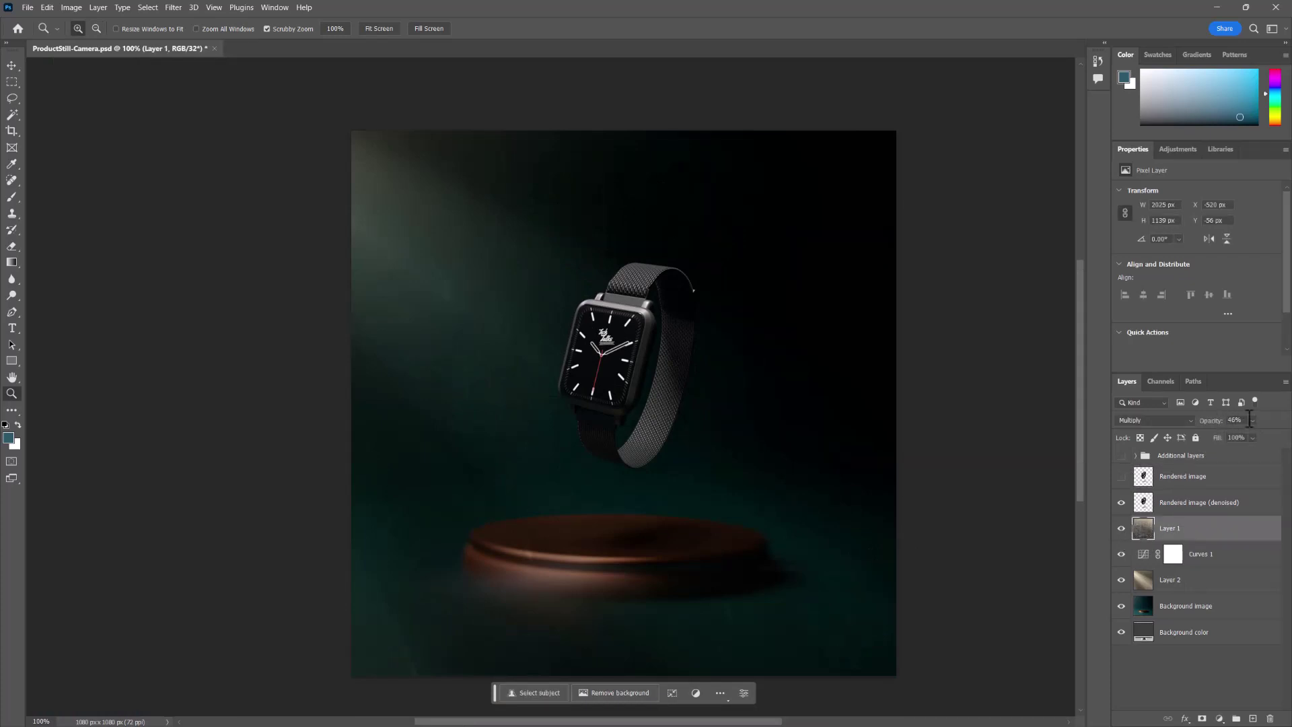
pyautogui.moveTo(1262, 431); pyautogui.dragTo(1261, 431)
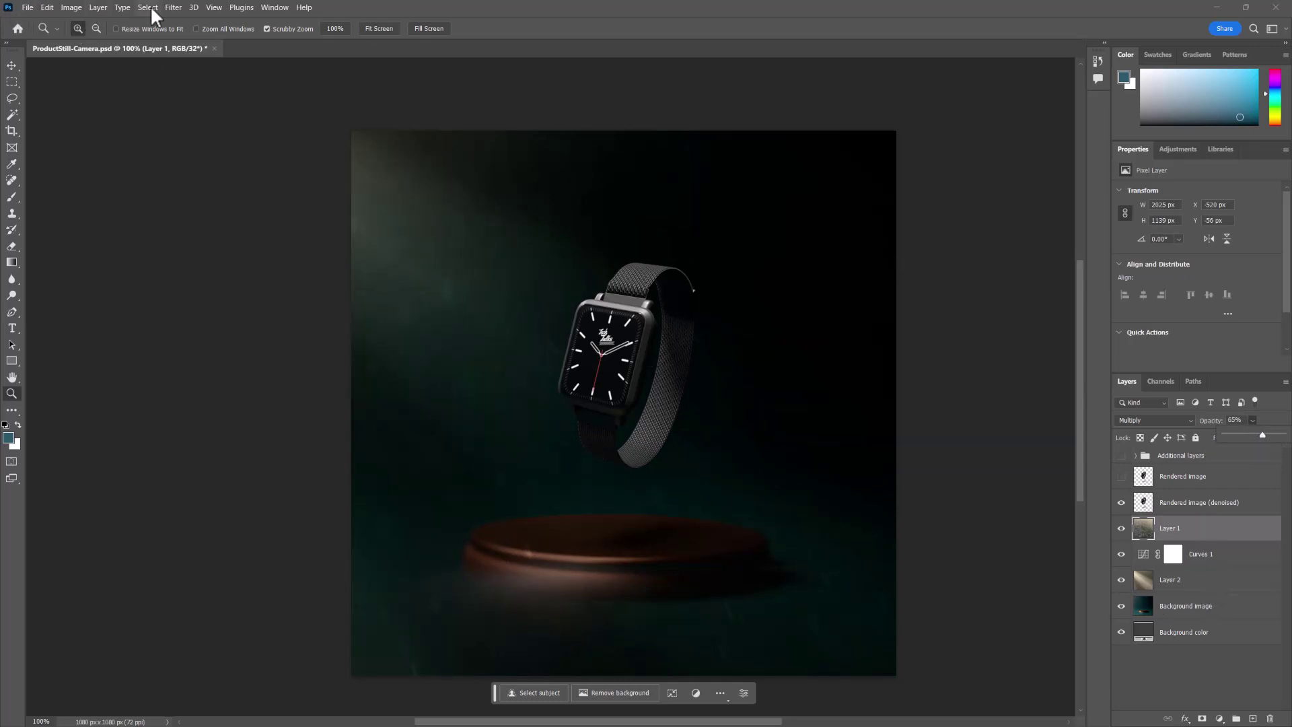
# Add a Hue/Saturation adjustment layer above Layer 1 with Hue +26 and Saturation -32.
pyautogui.click(98, 7)
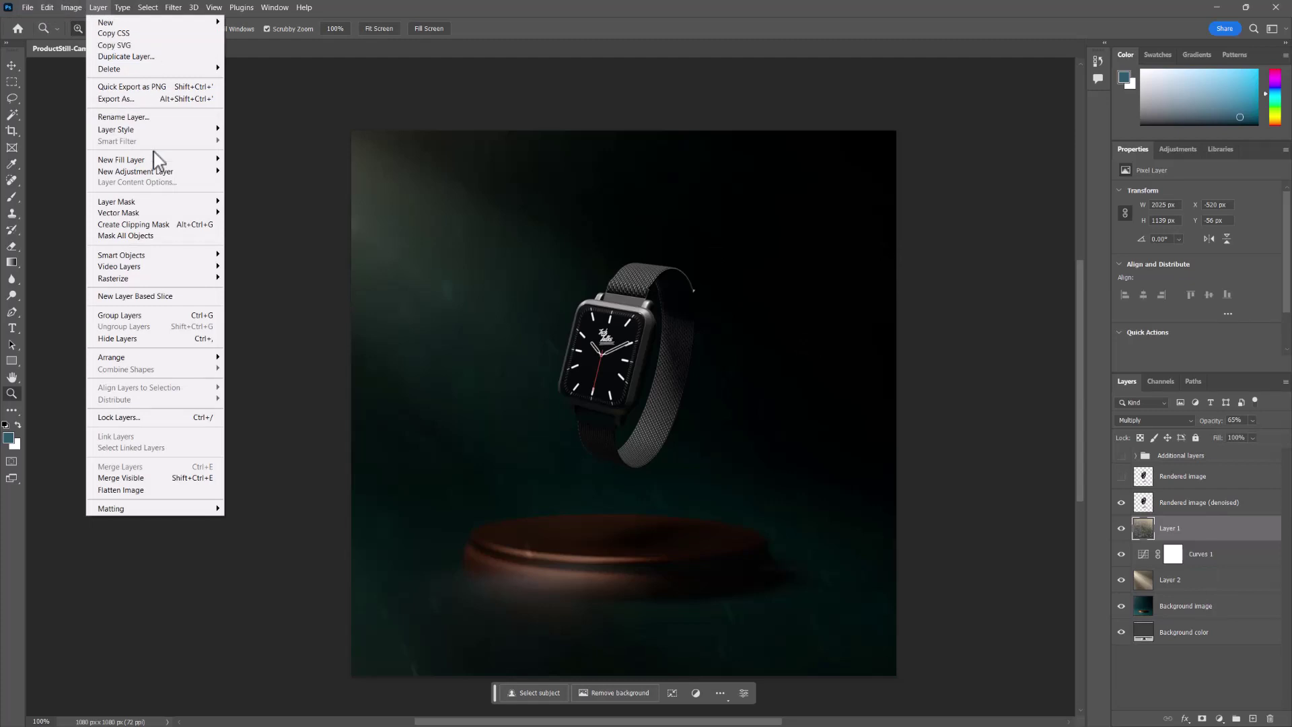
pyautogui.moveTo(161, 177)
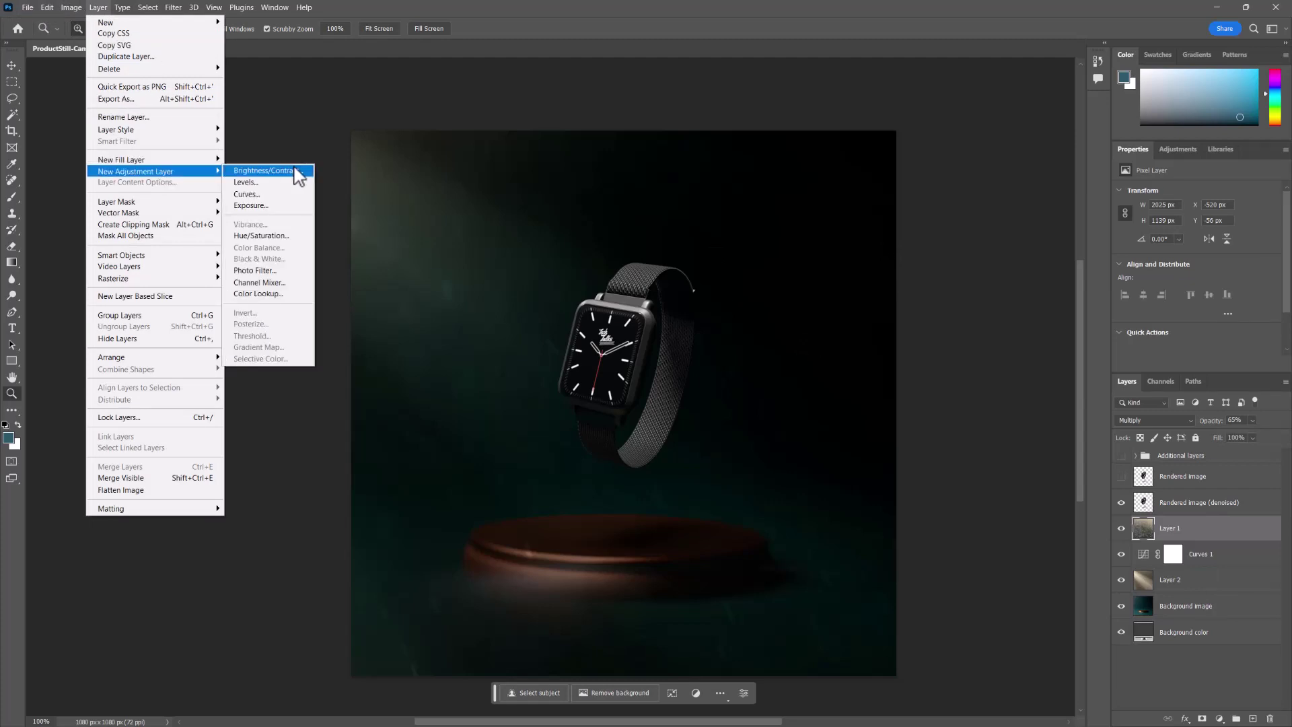
pyautogui.click(282, 234)
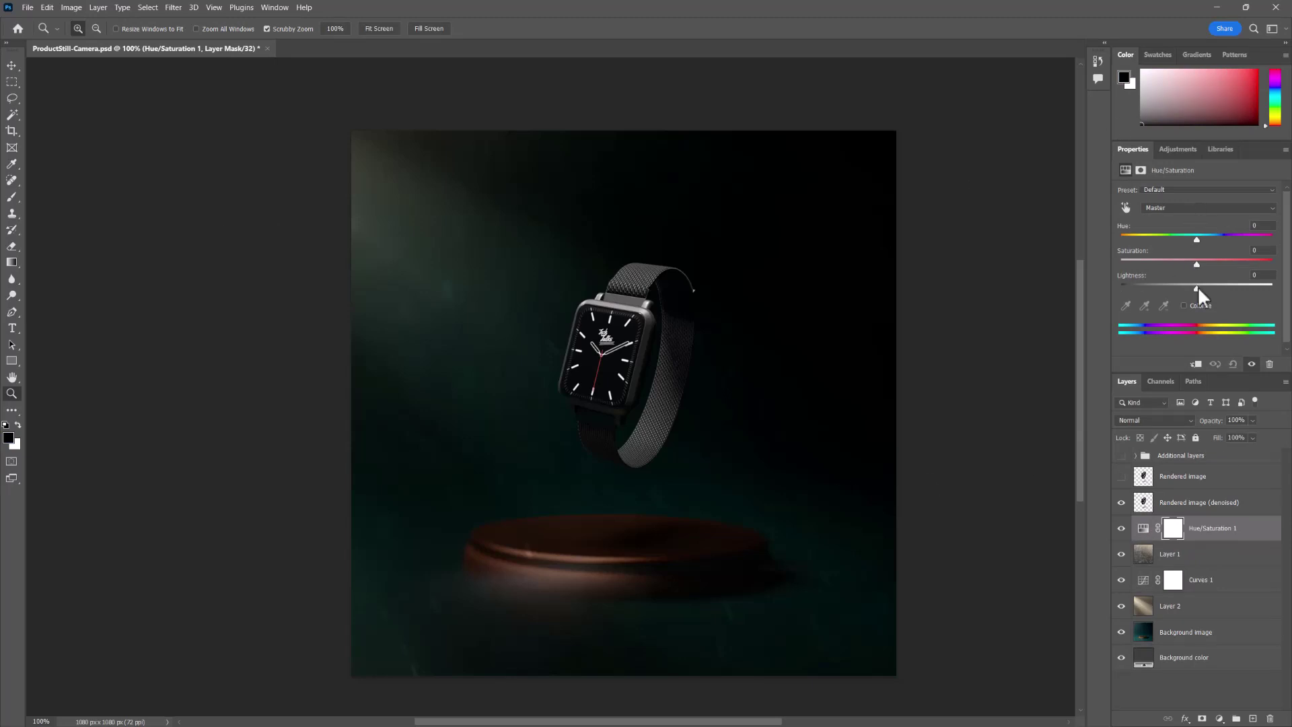
pyautogui.moveTo(1196, 237); pyautogui.dragTo(1166, 265)
pyautogui.moveTo(1248, 239); pyautogui.dragTo(1173, 264)
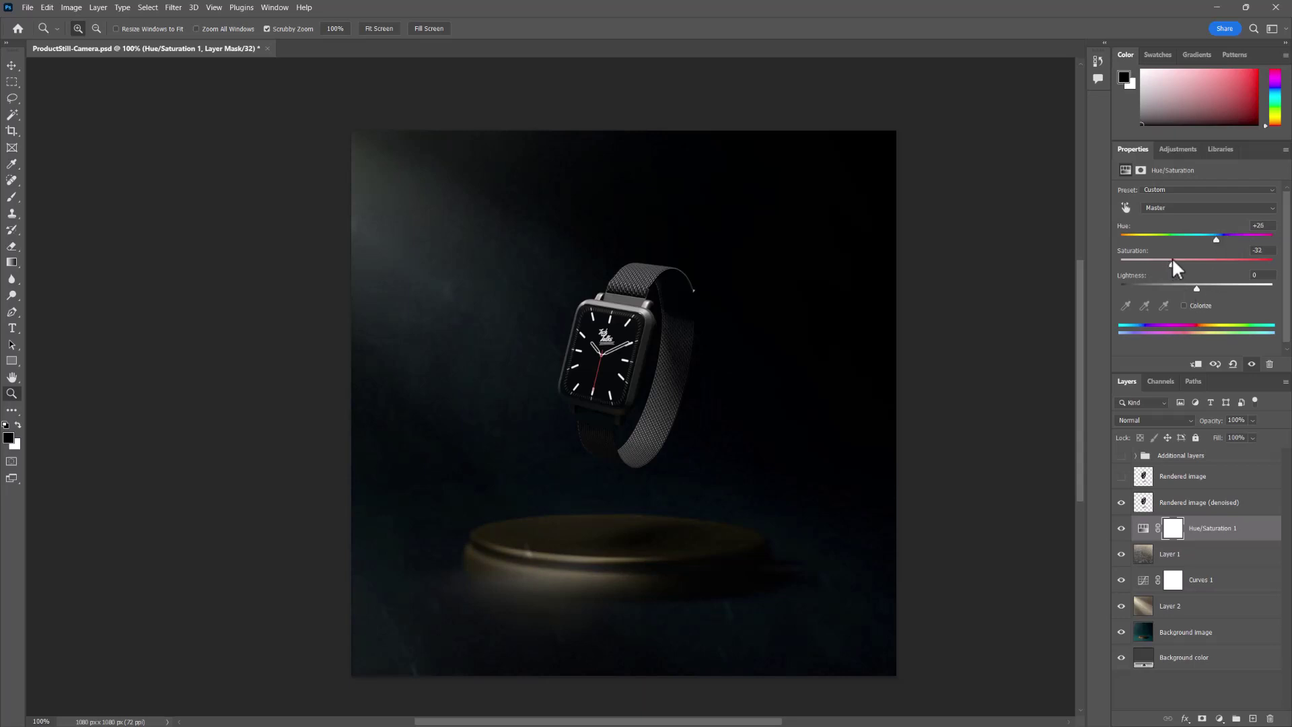